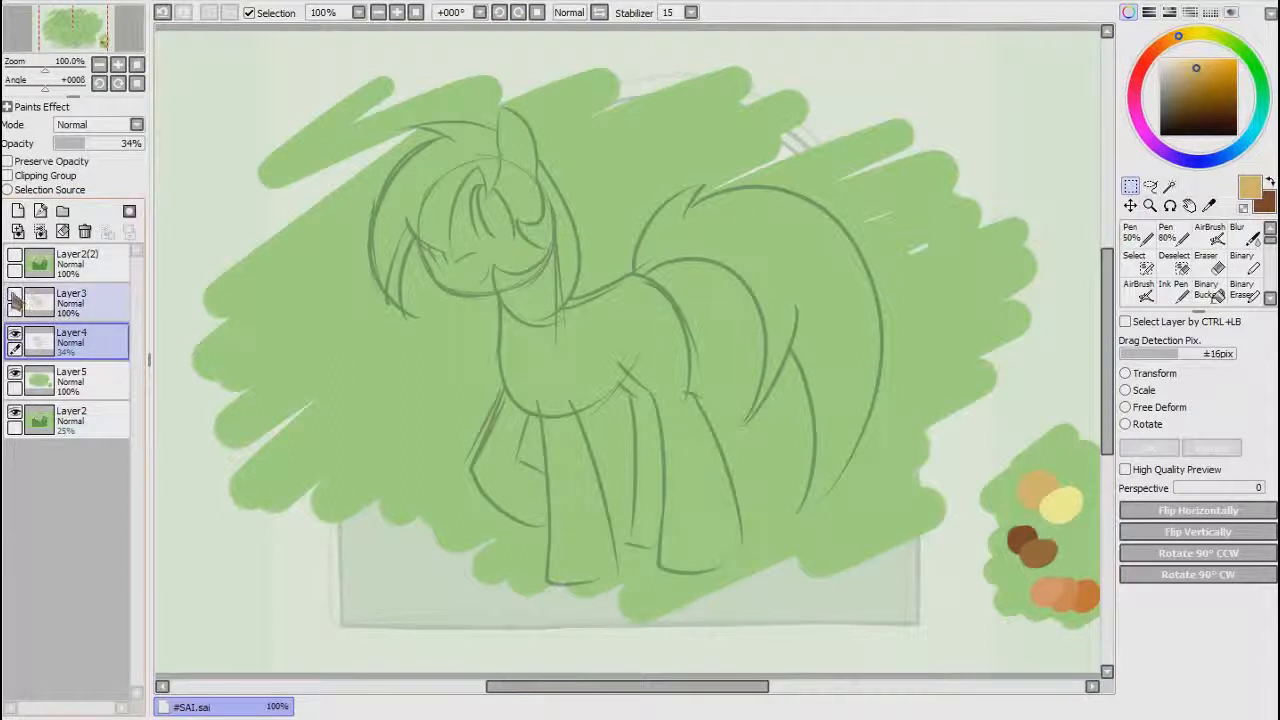
Step: Compare the pony line art on Layer3 with the rough sketch on Layer4 by toggling the visibility of both layers
click(105, 302)
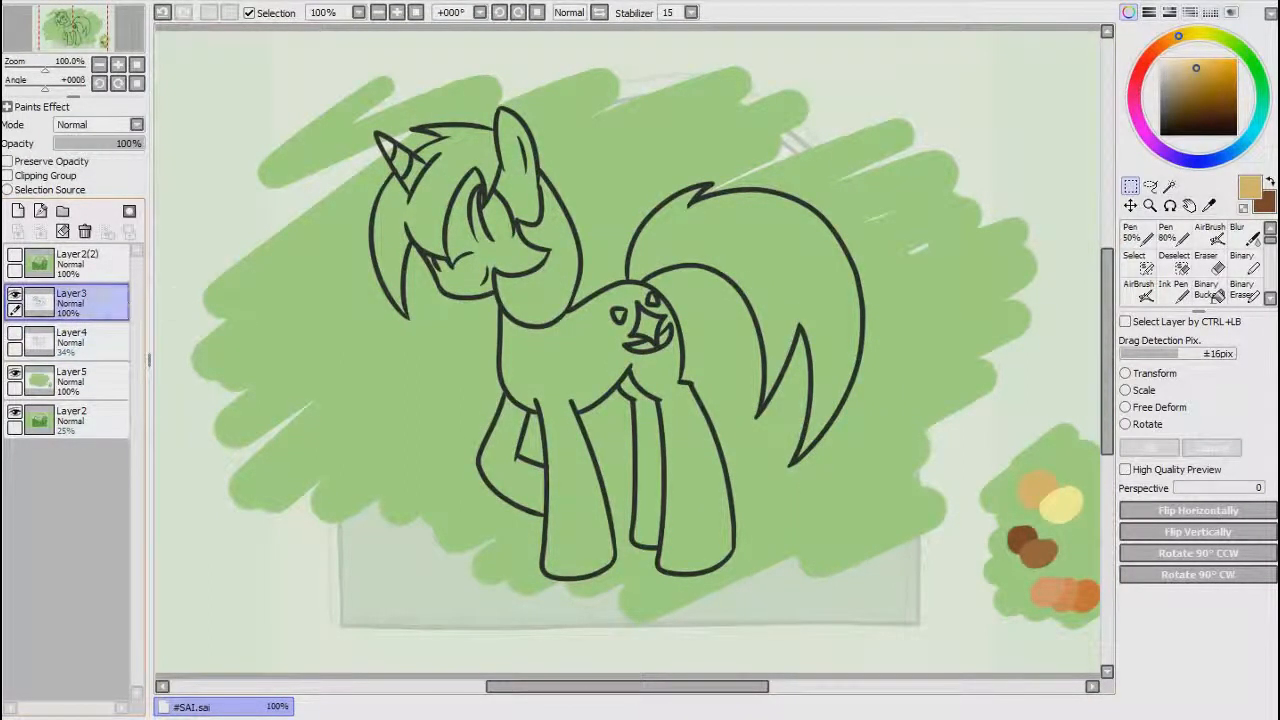
click(15, 296)
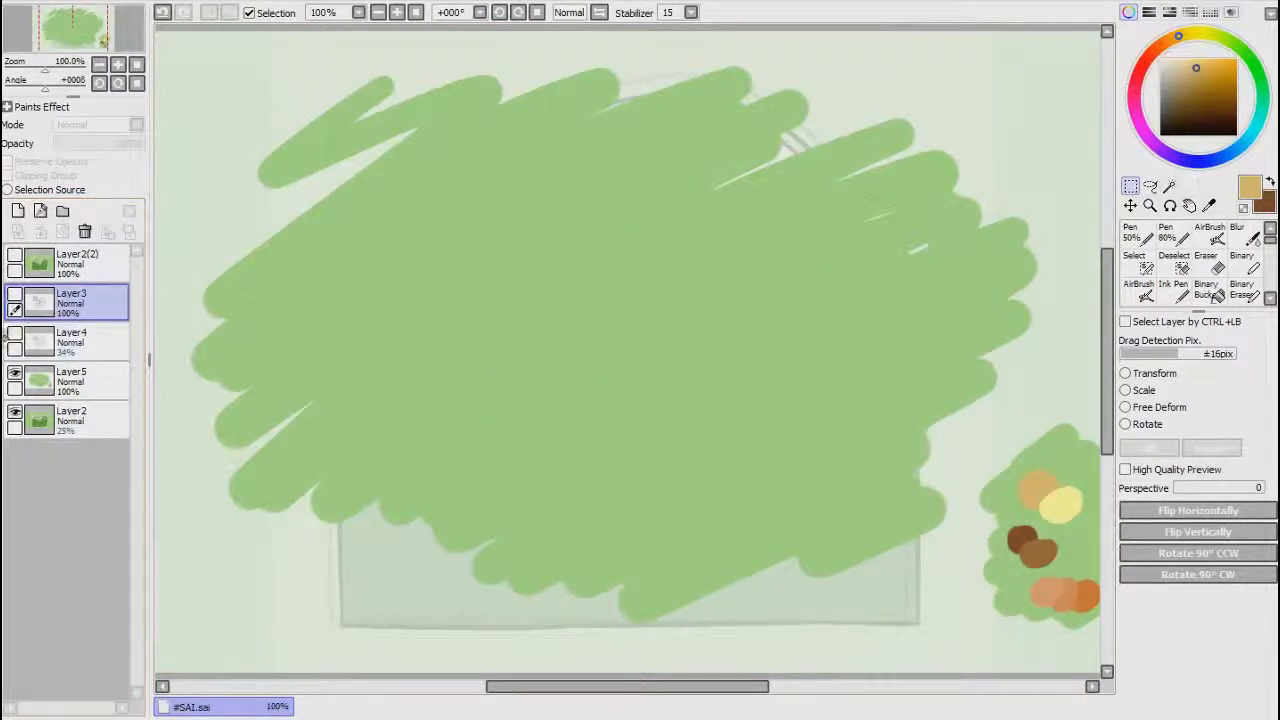
click(15, 339)
click(15, 339)
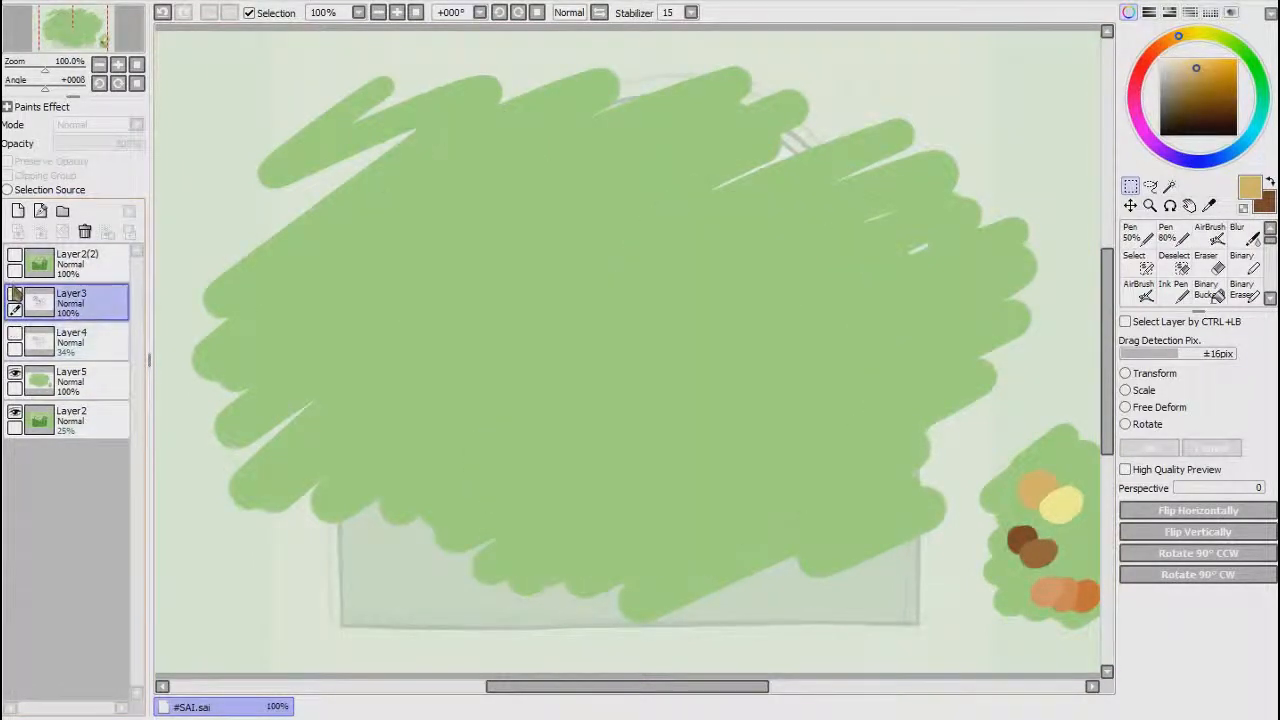
click(15, 296)
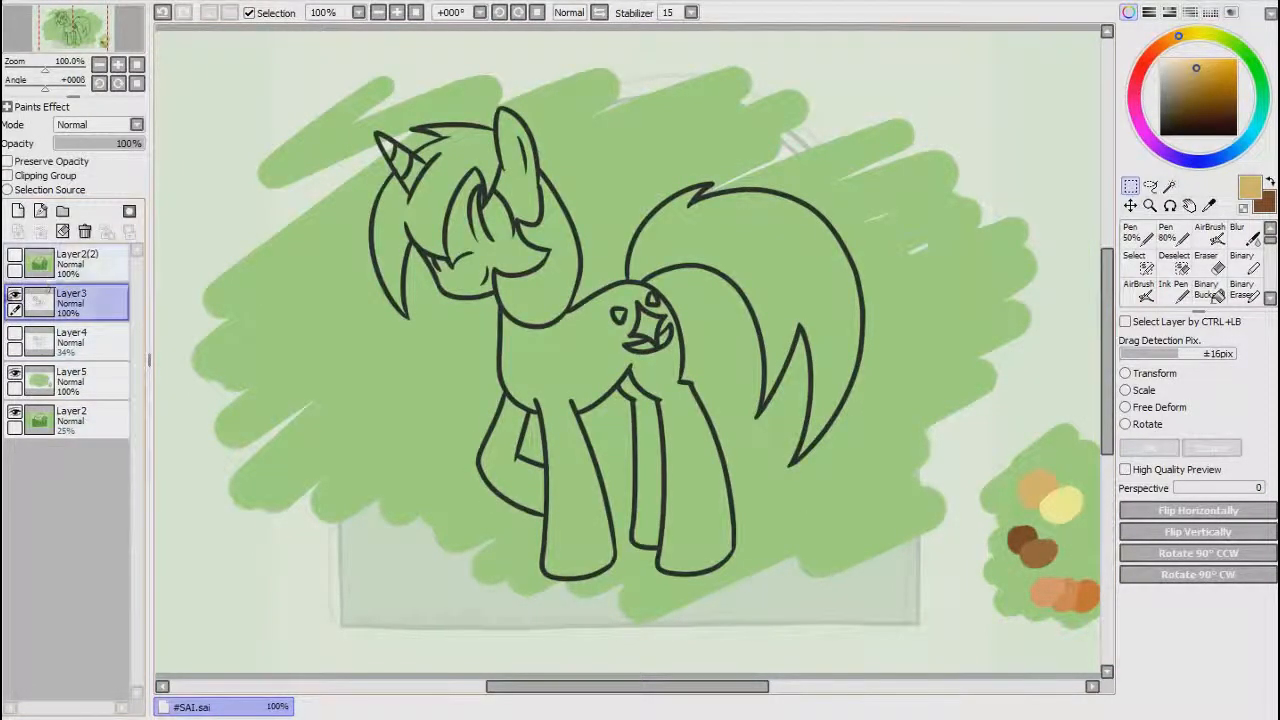
click(15, 296)
click(15, 339)
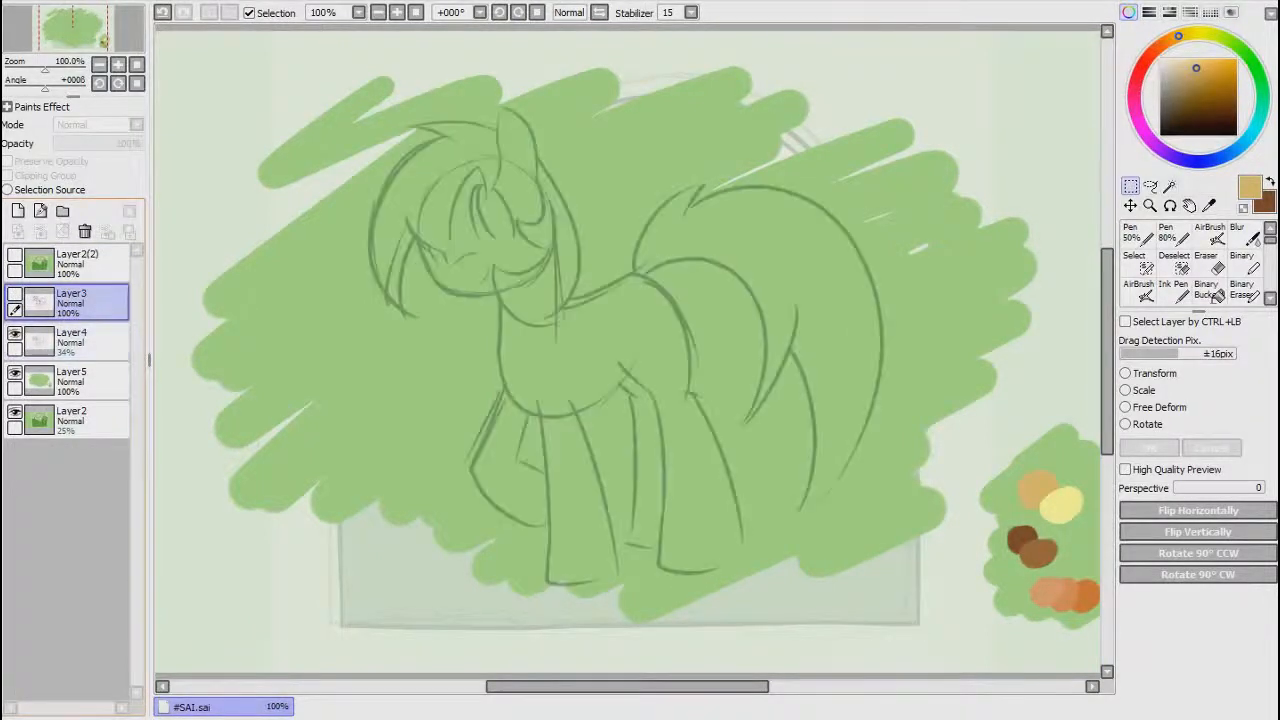
Step: Hide the rough sketch on Layer4 and show the line art on Layer3
drag(310, 62, 940, 642)
key(ctrl+d)
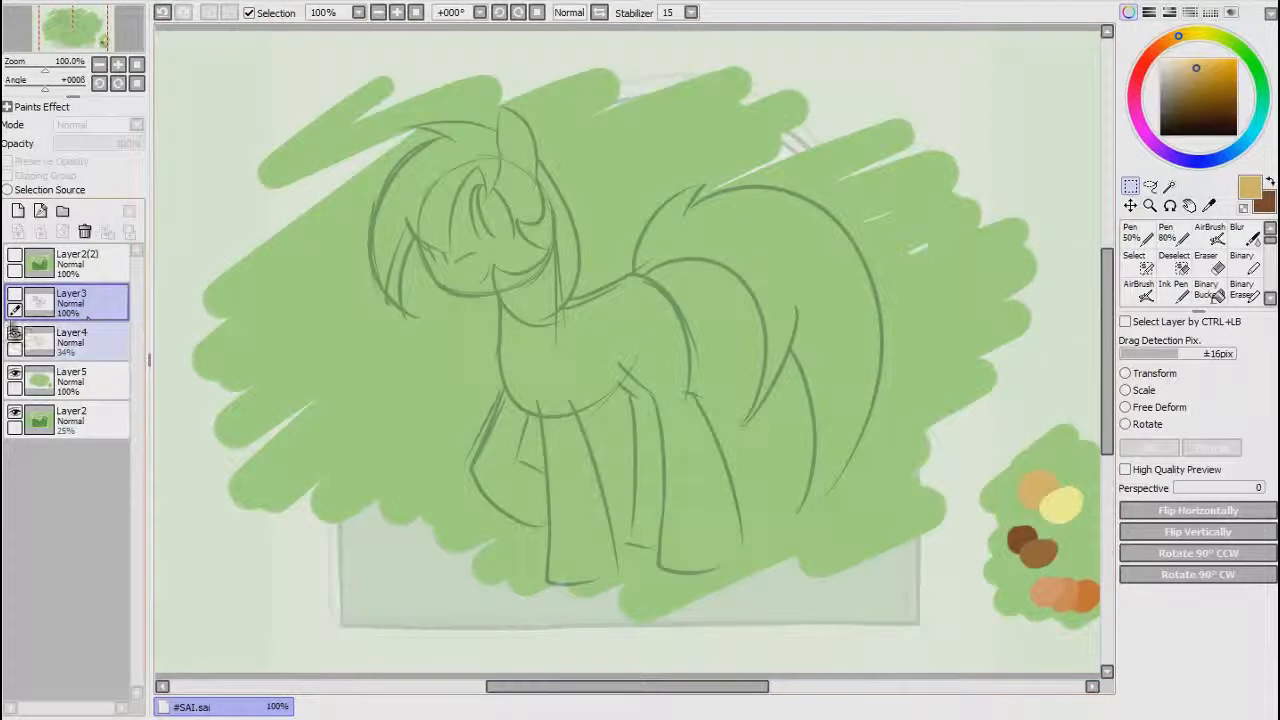
click(14, 337)
click(15, 297)
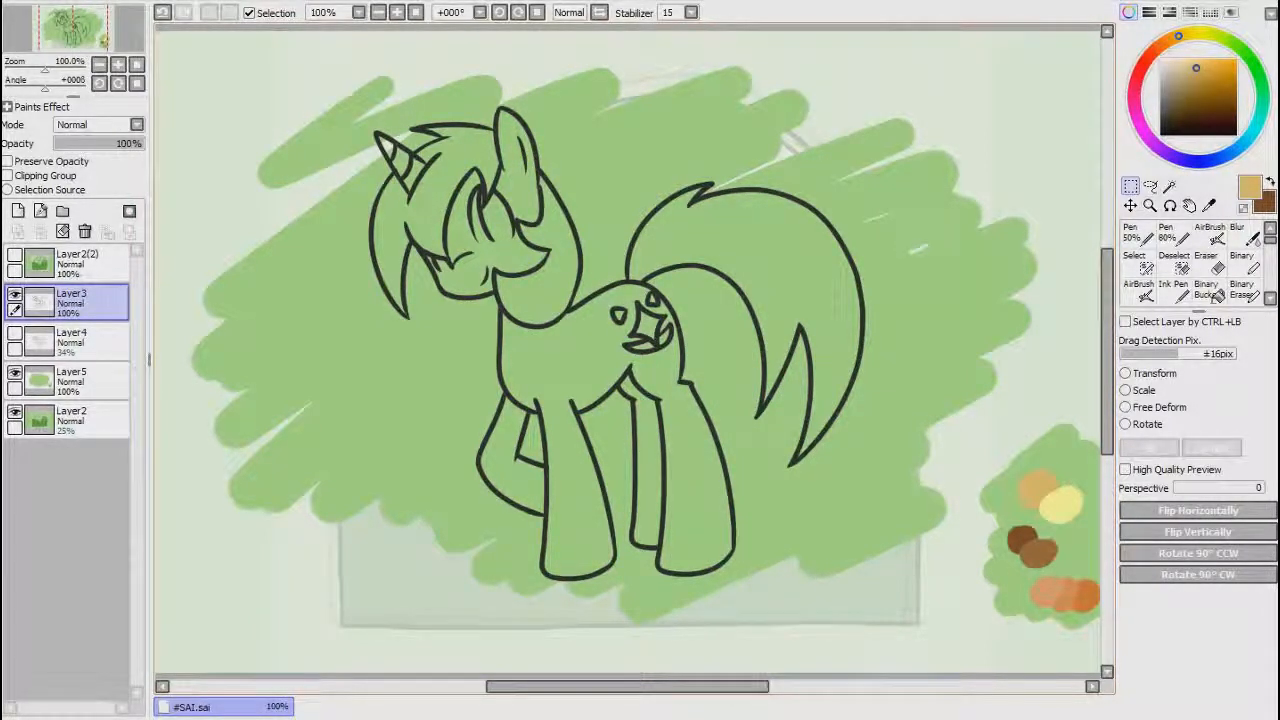
click(1169, 187)
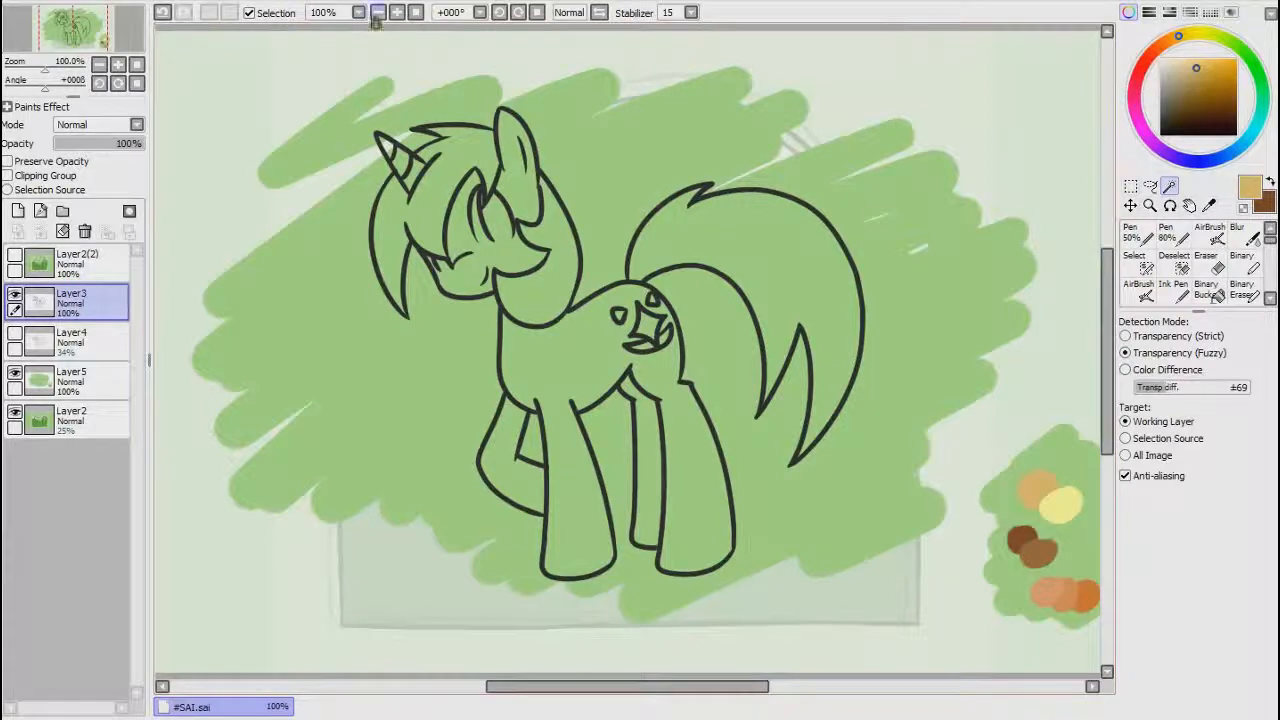
click(377, 12)
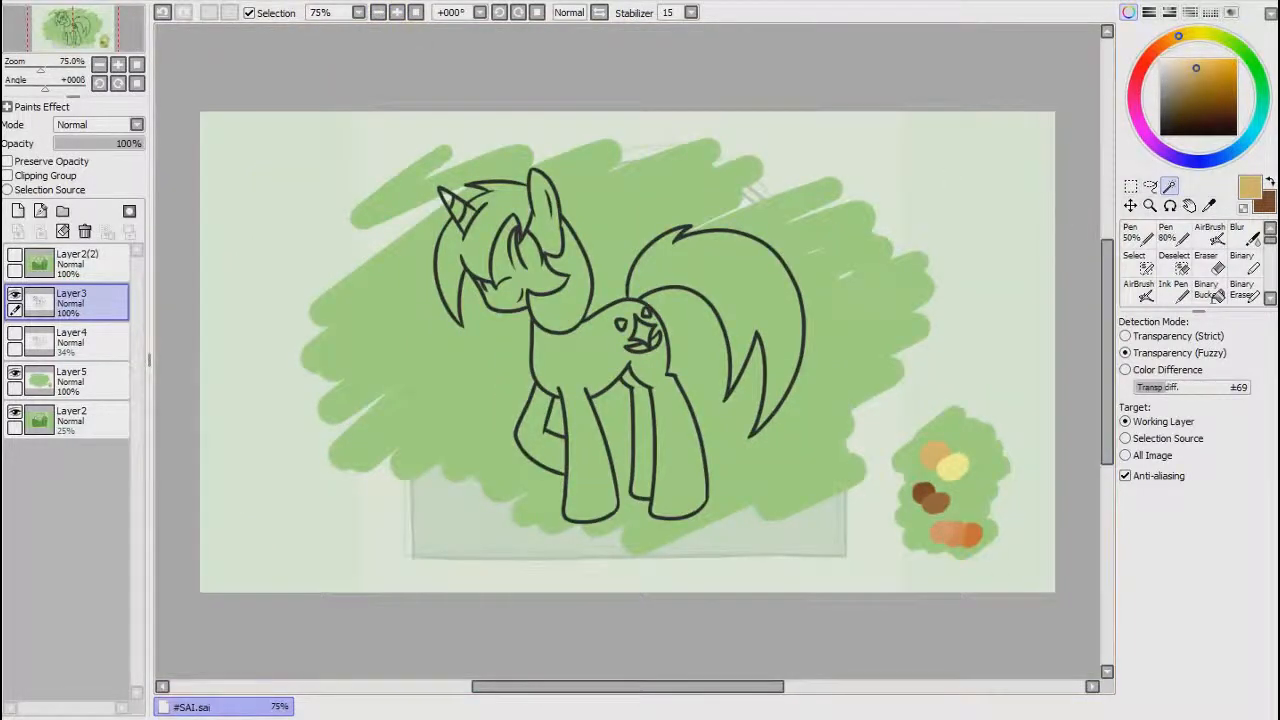
click(1130, 187)
drag(921, 439, 1017, 571)
click(887, 418)
drag(887, 416, 1054, 592)
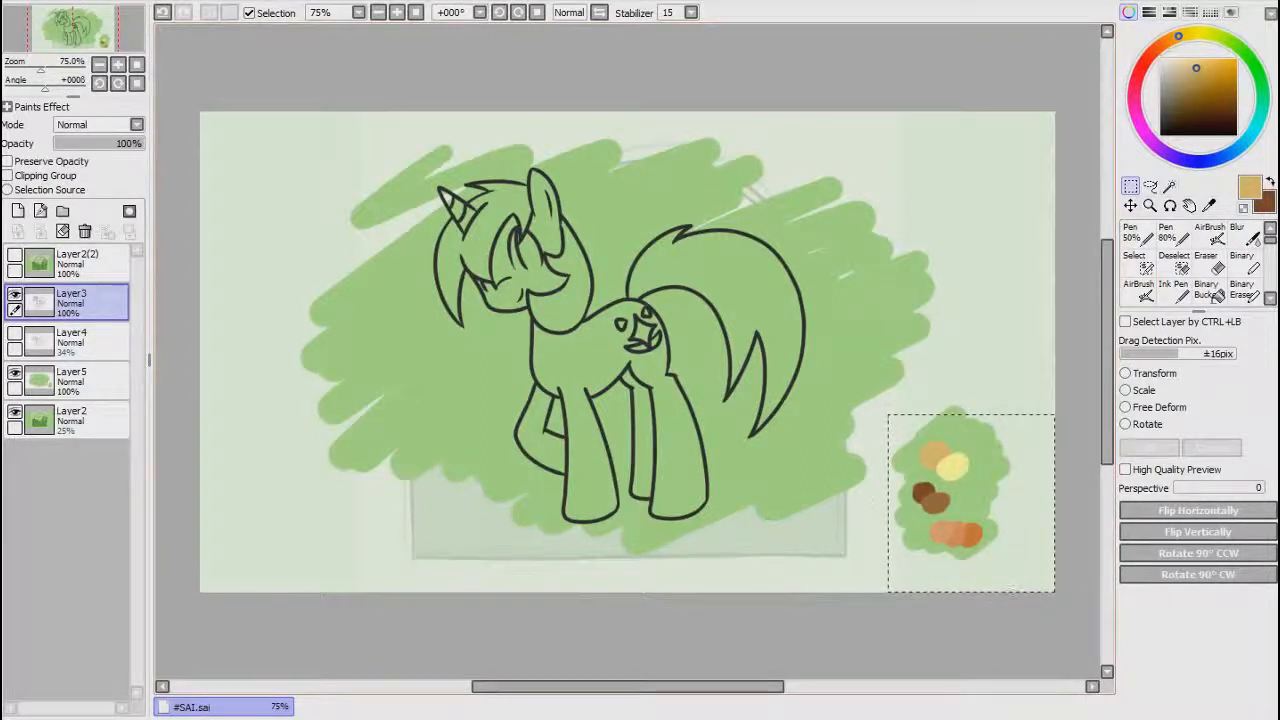
click(876, 395)
drag(875, 393, 1055, 606)
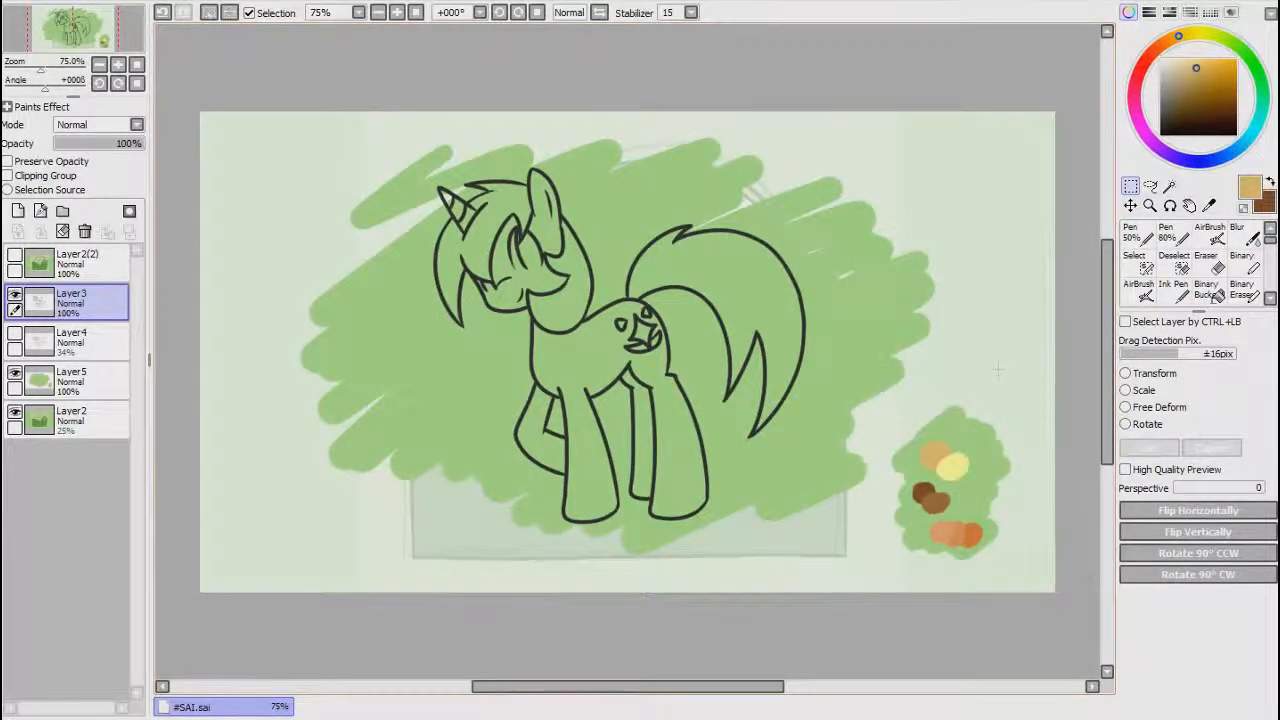
click(980, 125)
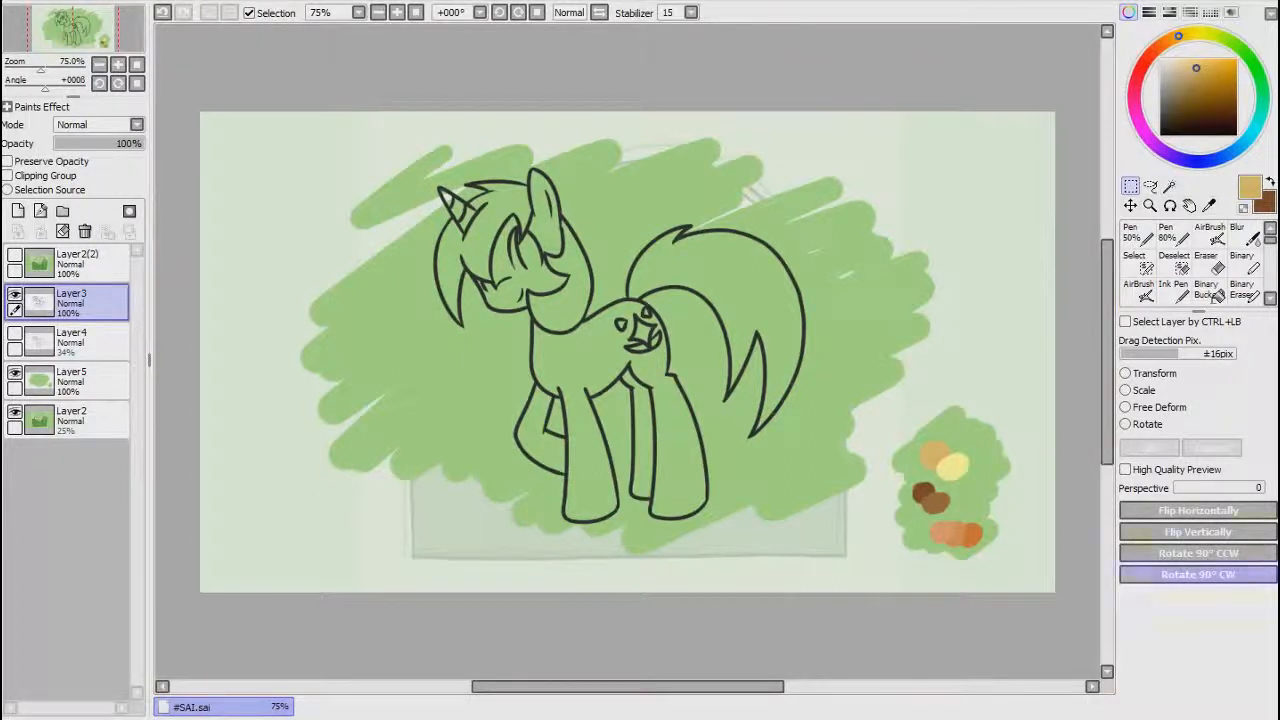
Step: Select the front mane, back mane and tail areas of the line art with the Magic Wand
click(1170, 188)
click(490, 222)
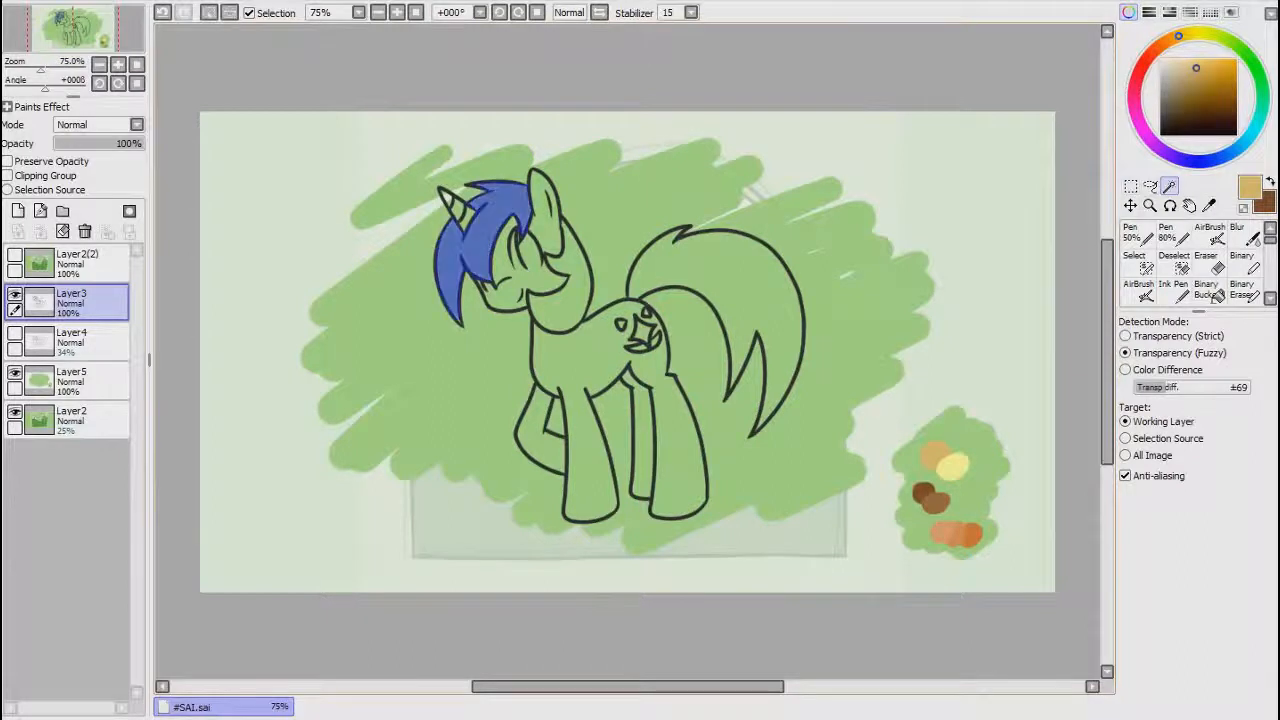
click(575, 265)
click(685, 291)
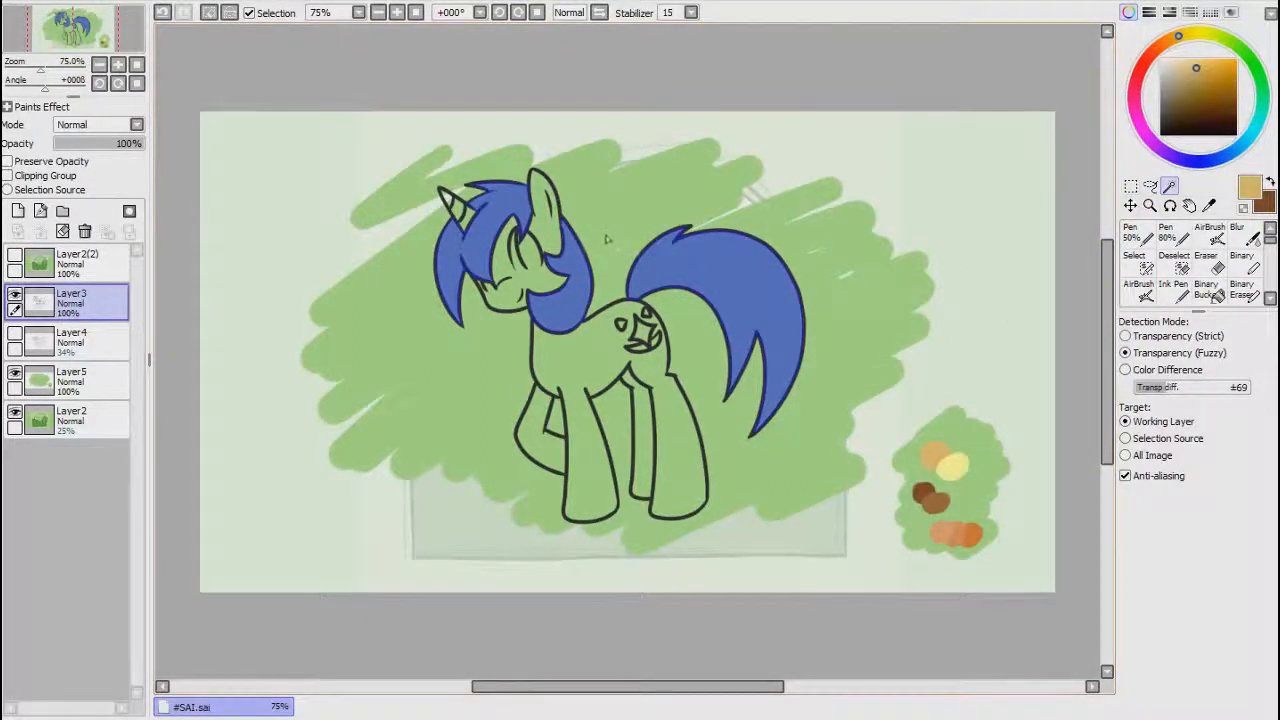
Step: Add a new layer above the line art on Layer3 and clear the mane and tail selection
click(18, 211)
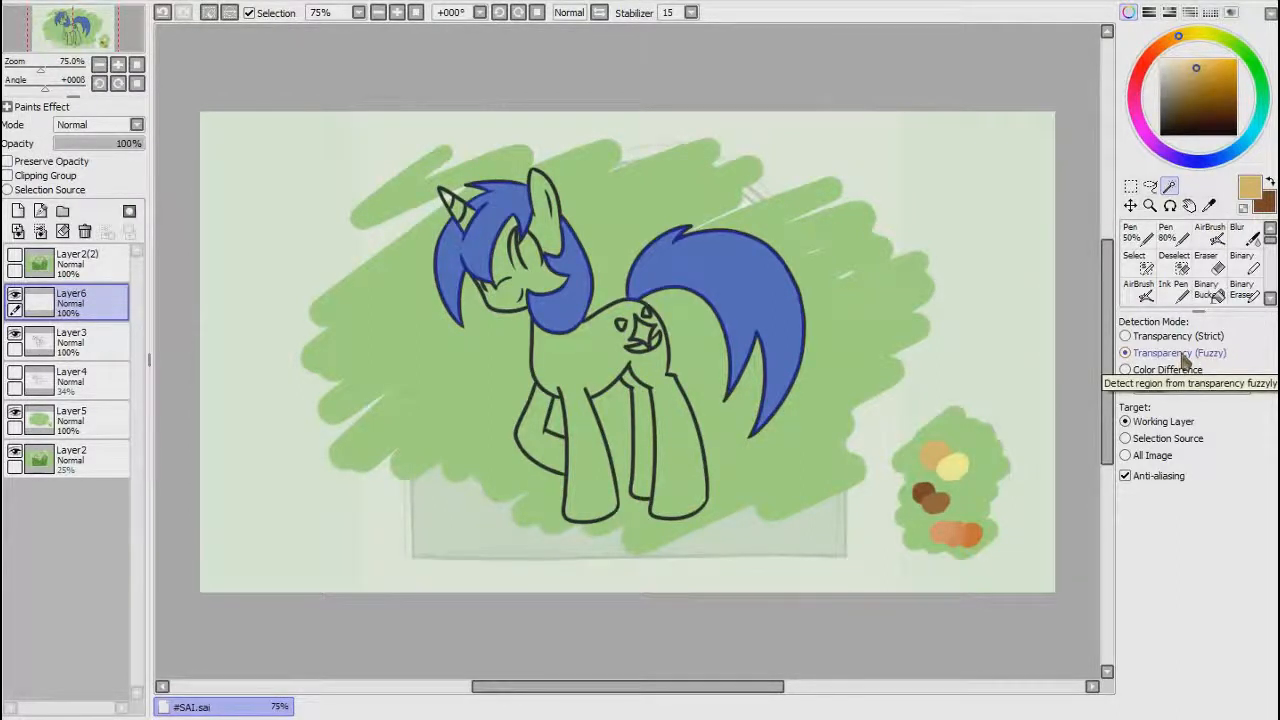
click(1183, 357)
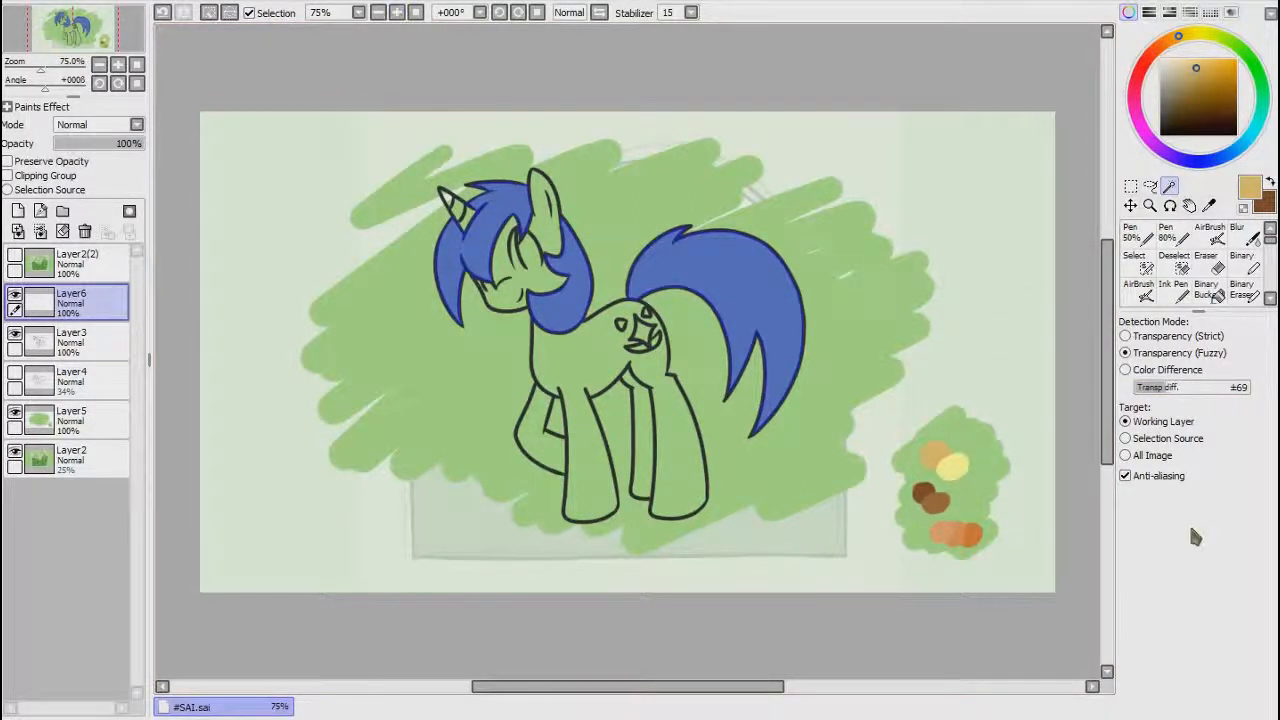
click(397, 12)
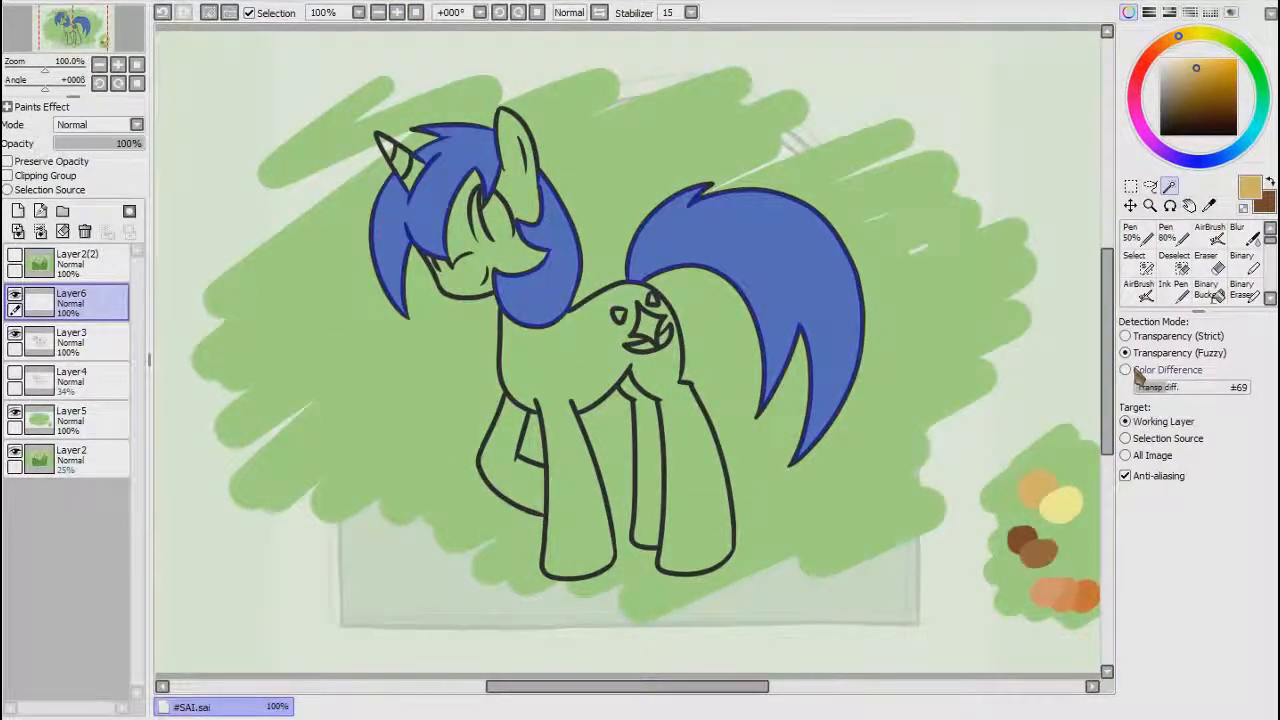
key(ctrl+d)
click(1130, 187)
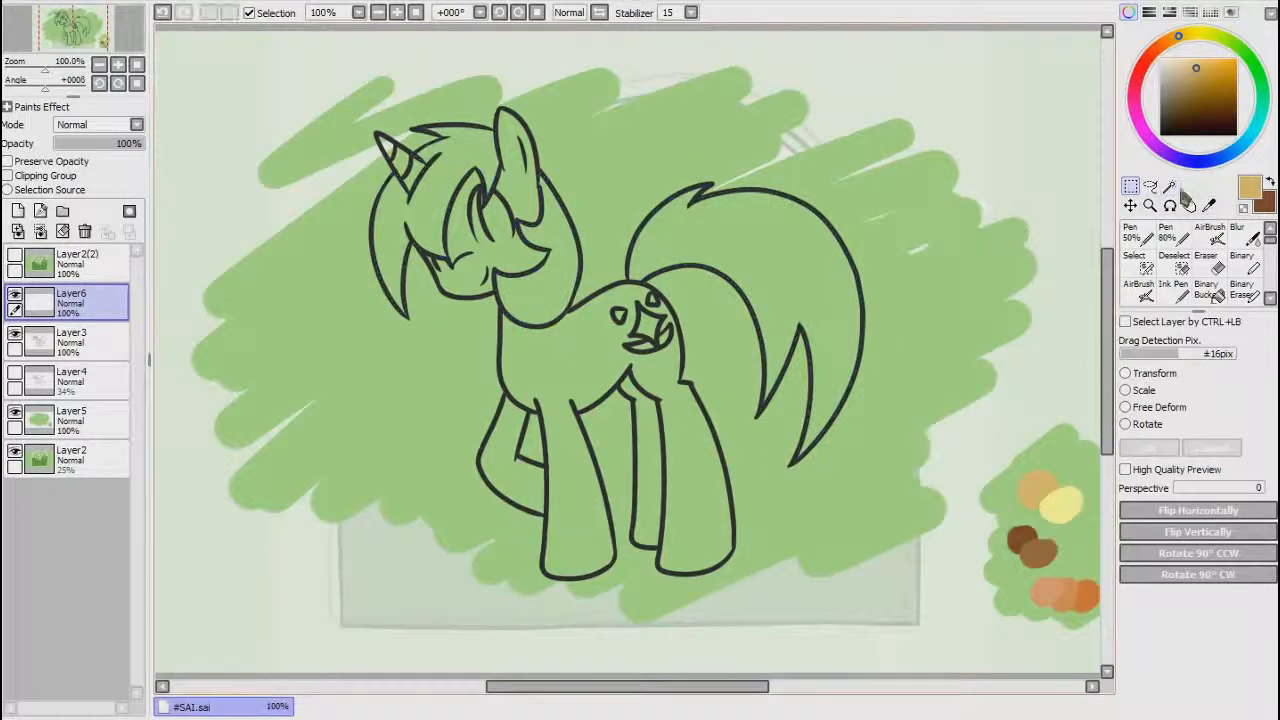
Step: Set the Magic Wand to Color Difference detection and select the pony's tail on the line art layer, Layer3
click(1170, 186)
click(1175, 370)
click(760, 252)
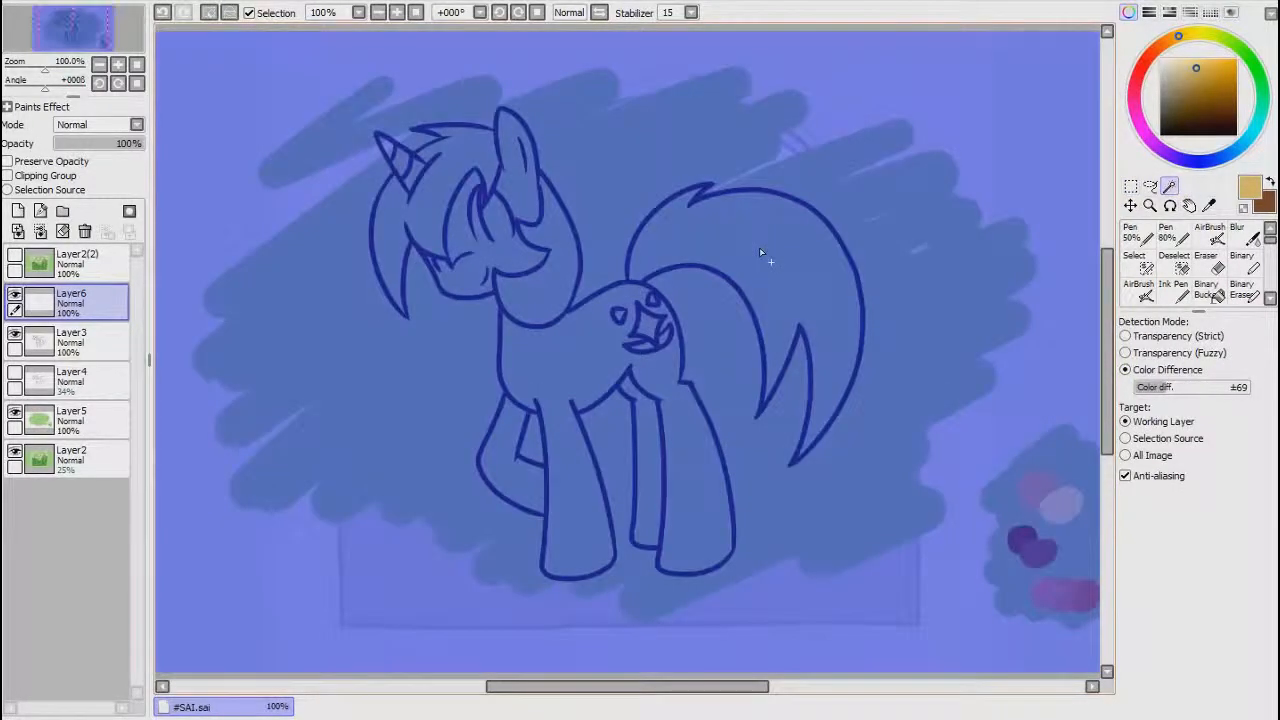
key(ctrl+d)
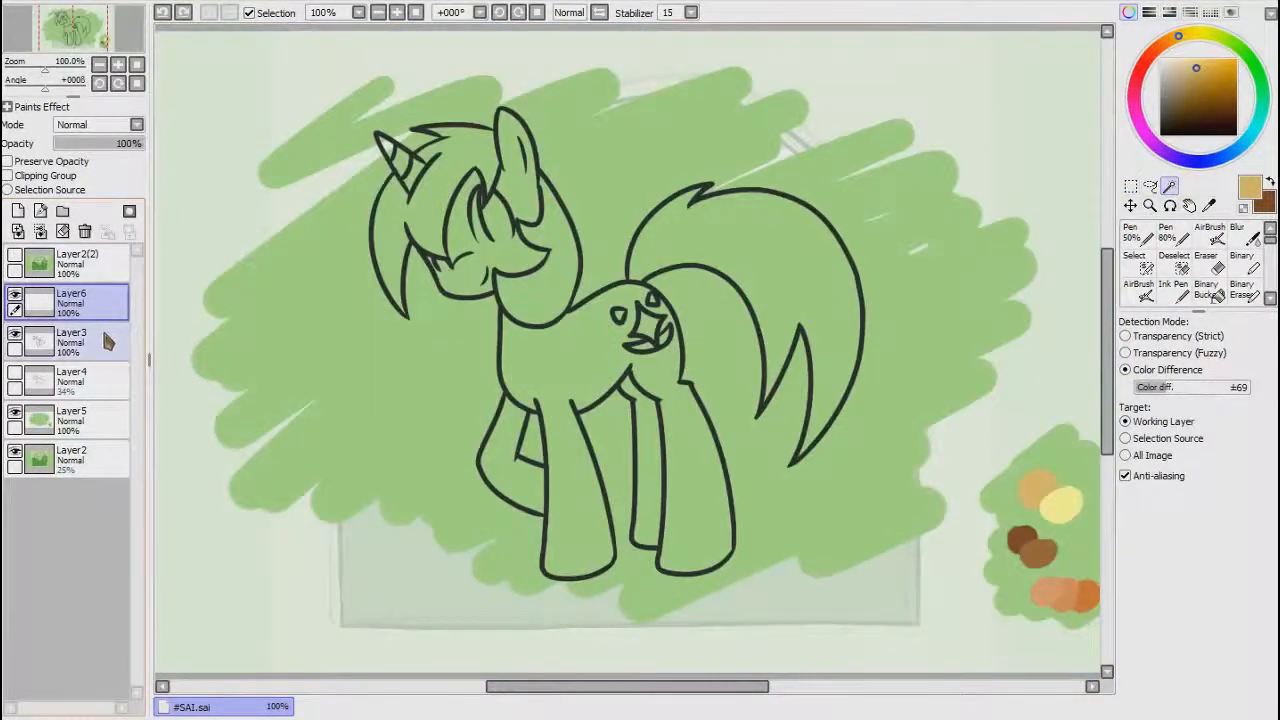
click(101, 328)
click(753, 257)
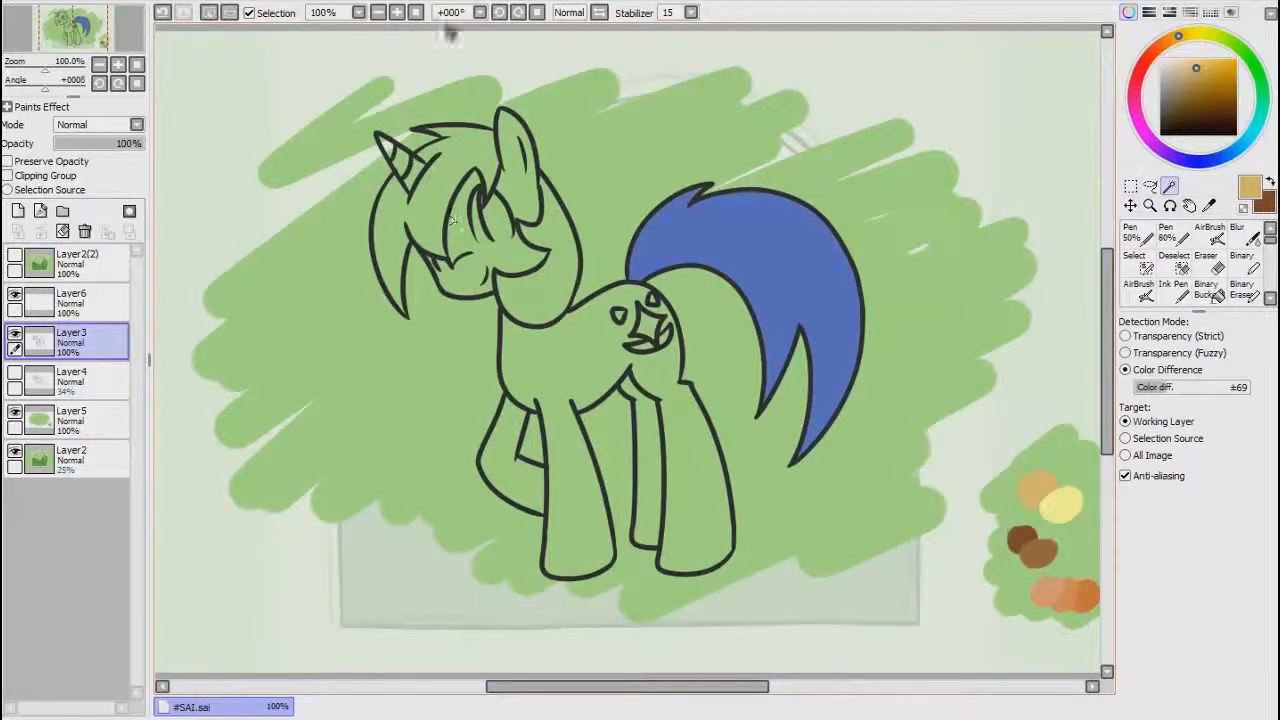
Step: Examine how closely the tail selection follows the line art's edges in a 300% close-up
click(397, 13)
click(397, 13)
click(397, 13)
drag(1107, 352, 1107, 320)
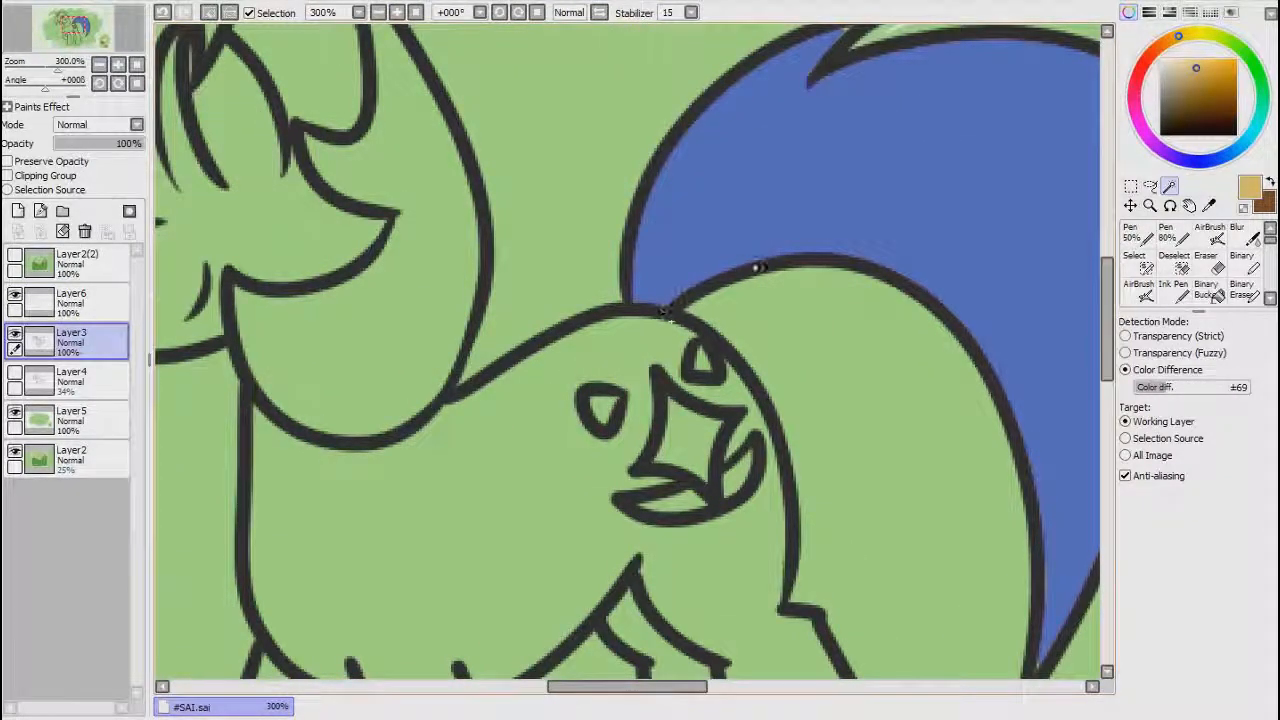
click(416, 12)
click(416, 12)
click(416, 12)
click(416, 12)
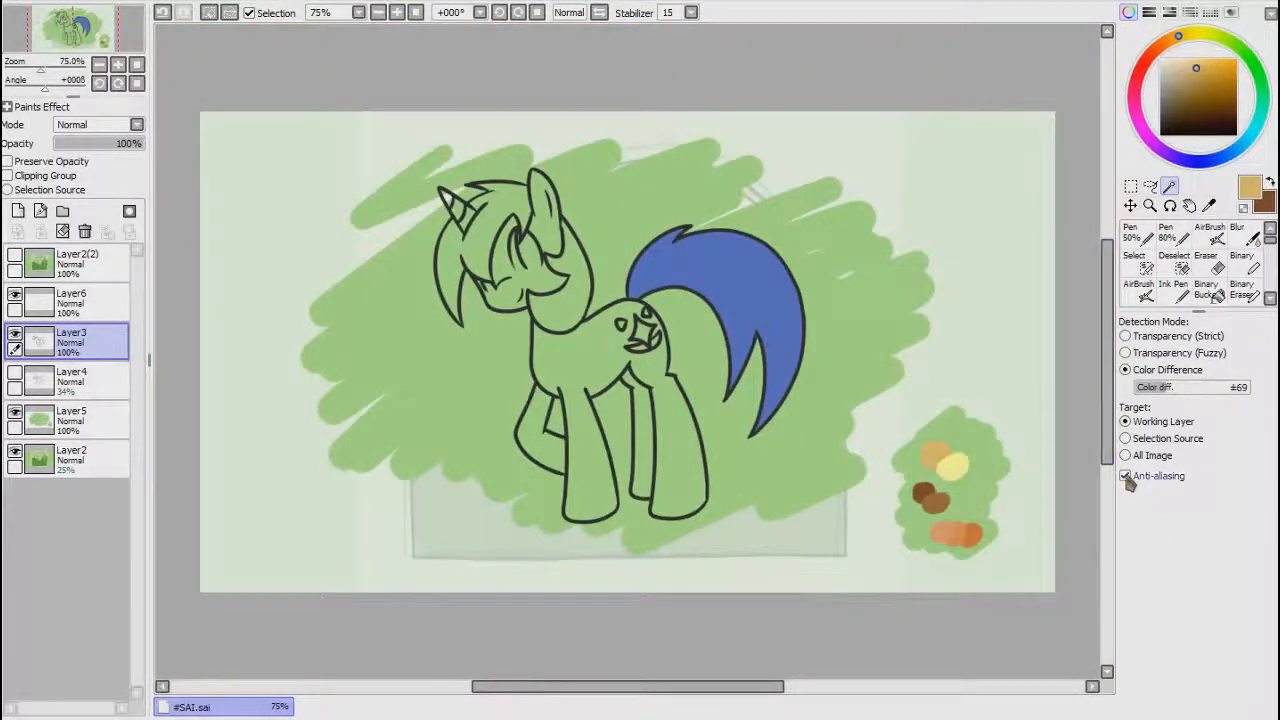
Step: Clear the tail selection on Layer3
click(1130, 186)
key(ctrl+z)
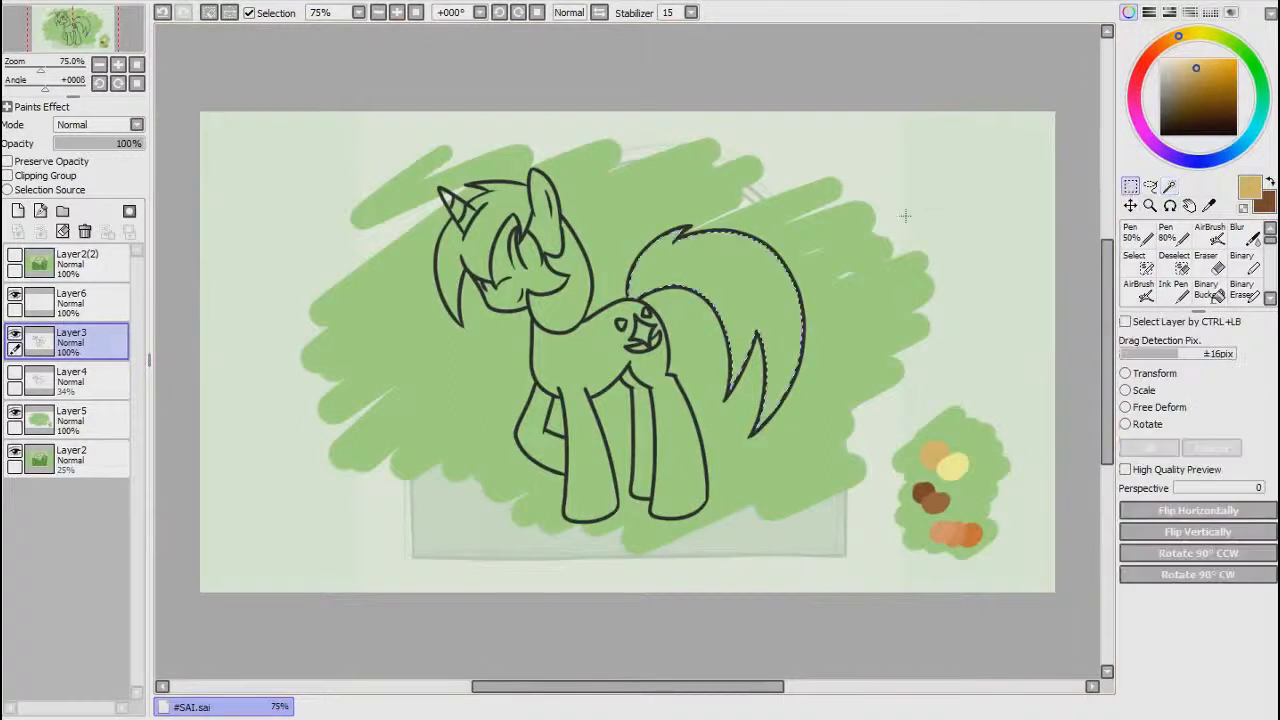
click(1170, 186)
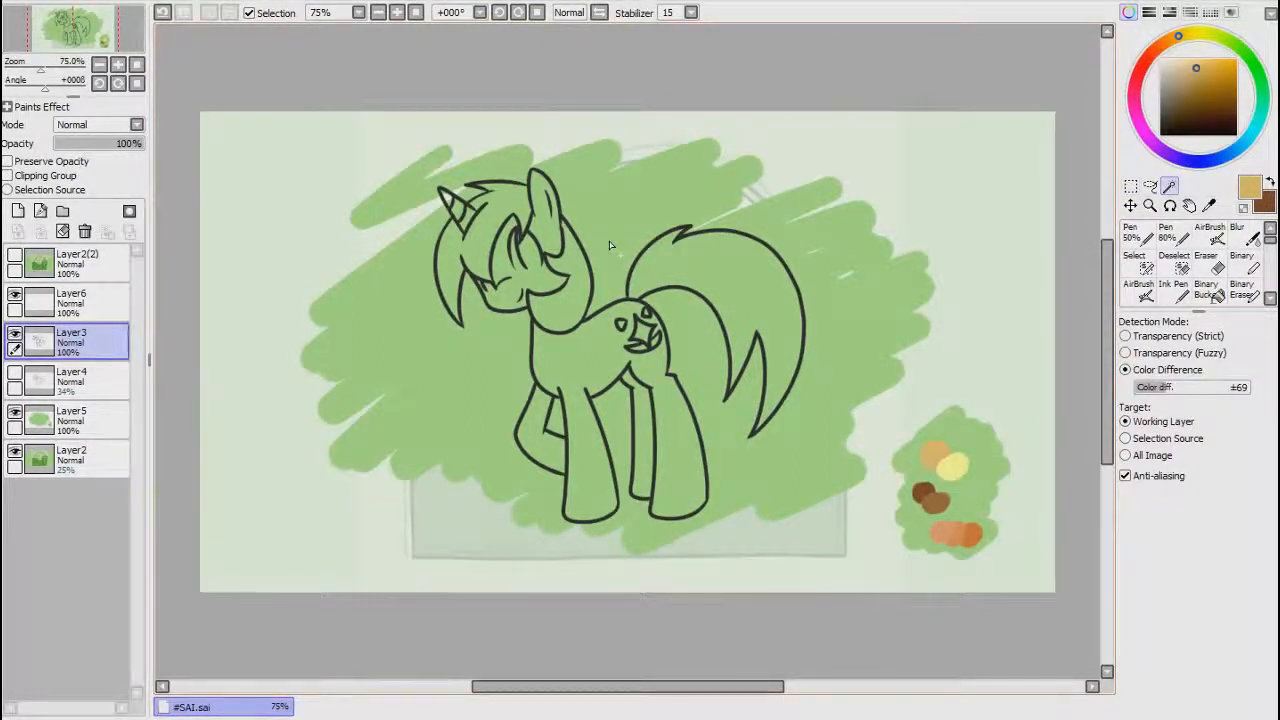
click(1130, 186)
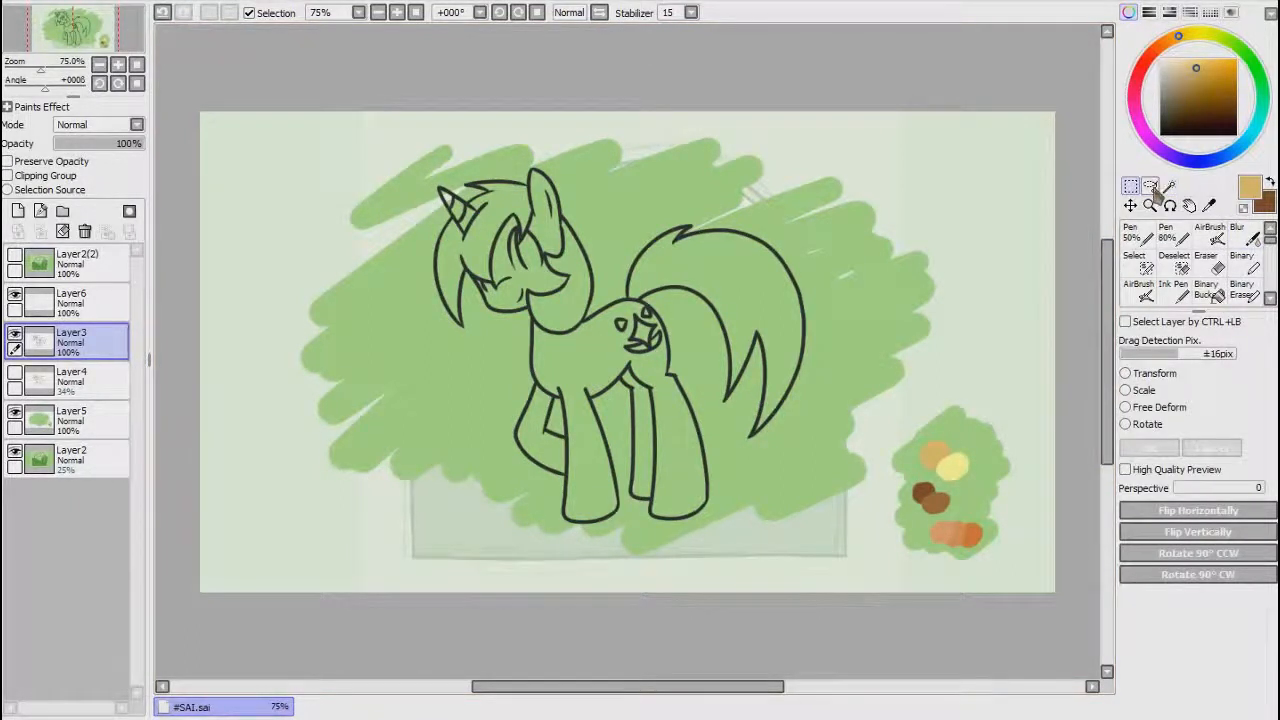
Step: Sample the pale yellow palette swatch as the drawing colour, keeping the line art on Layer3 as the working layer
click(1218, 292)
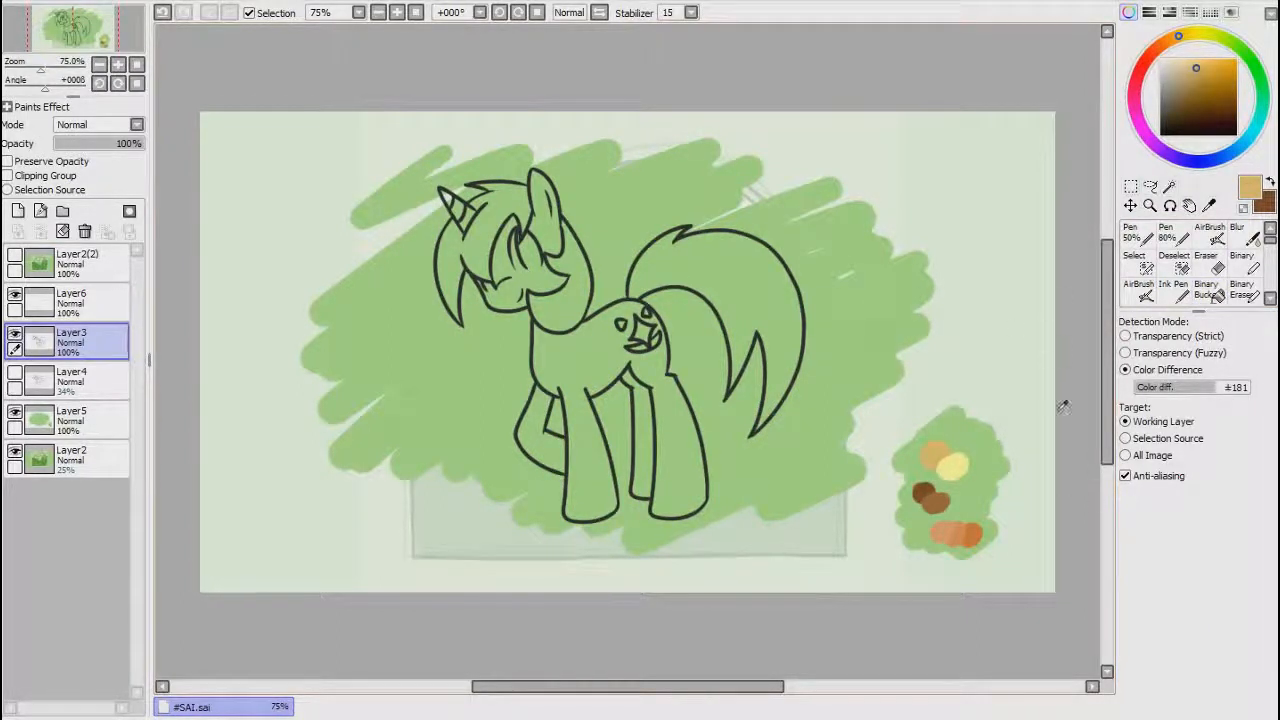
alt+click(960, 463)
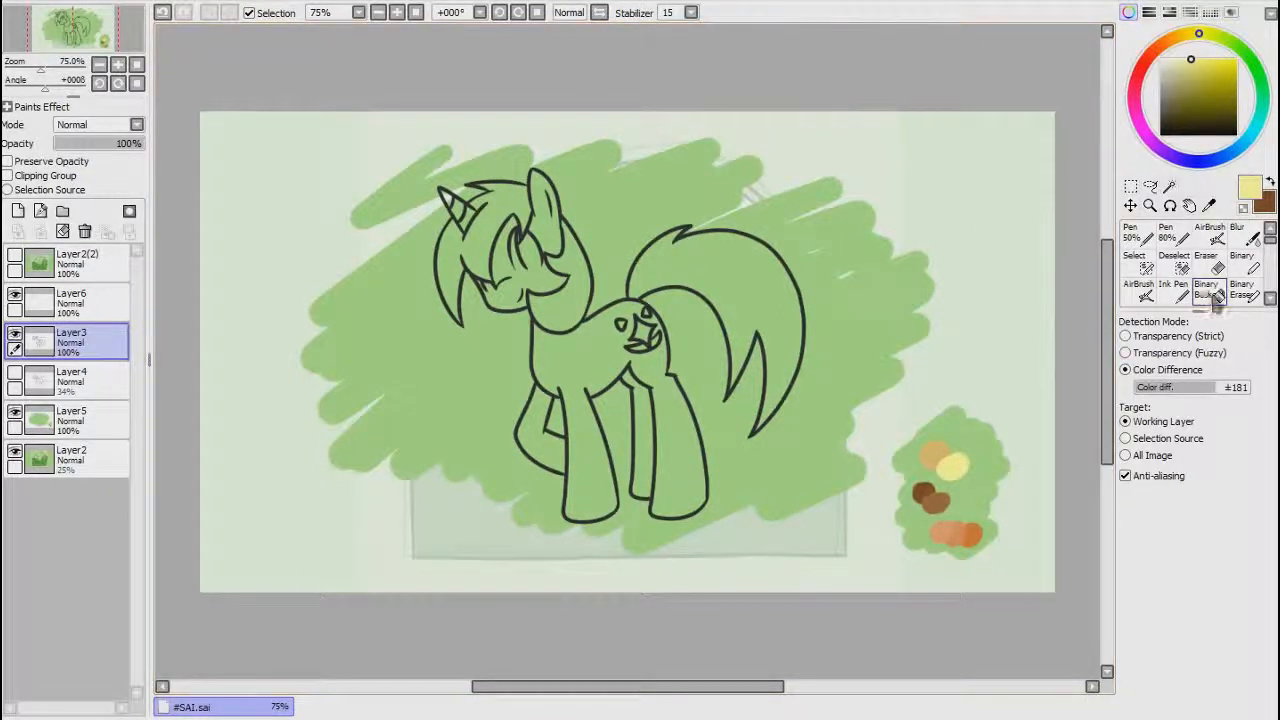
click(1170, 186)
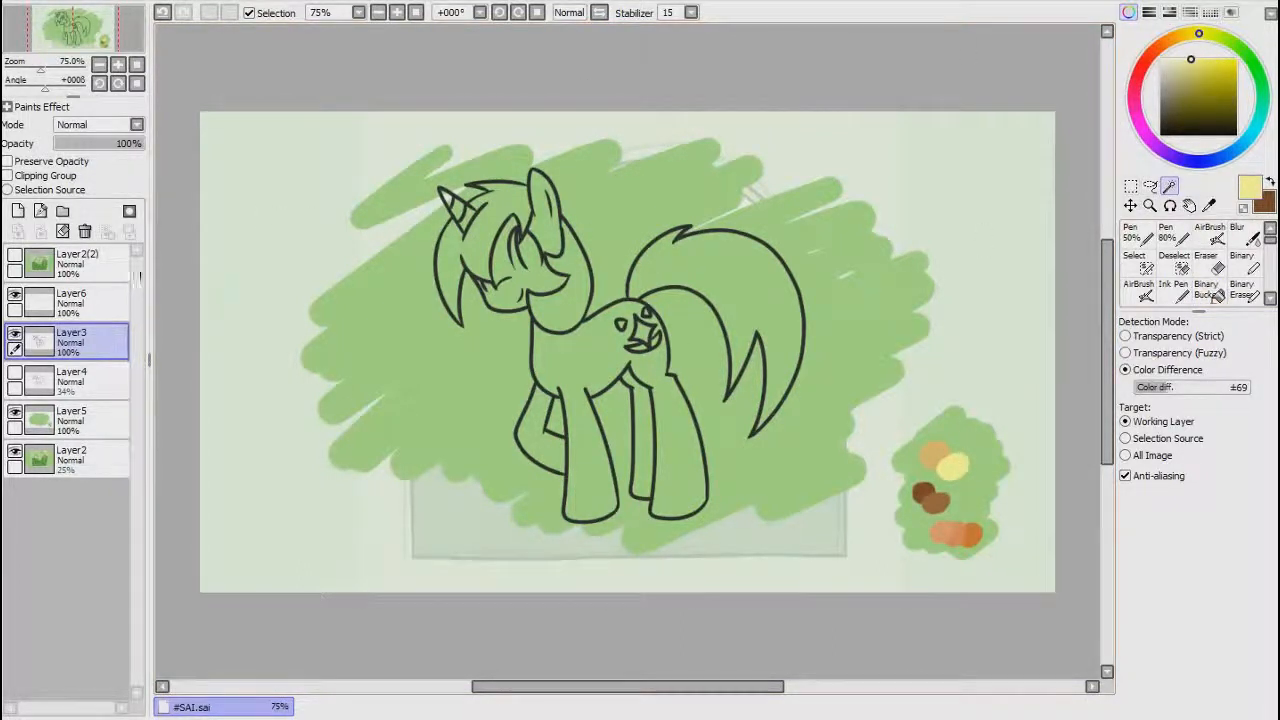
click(75, 302)
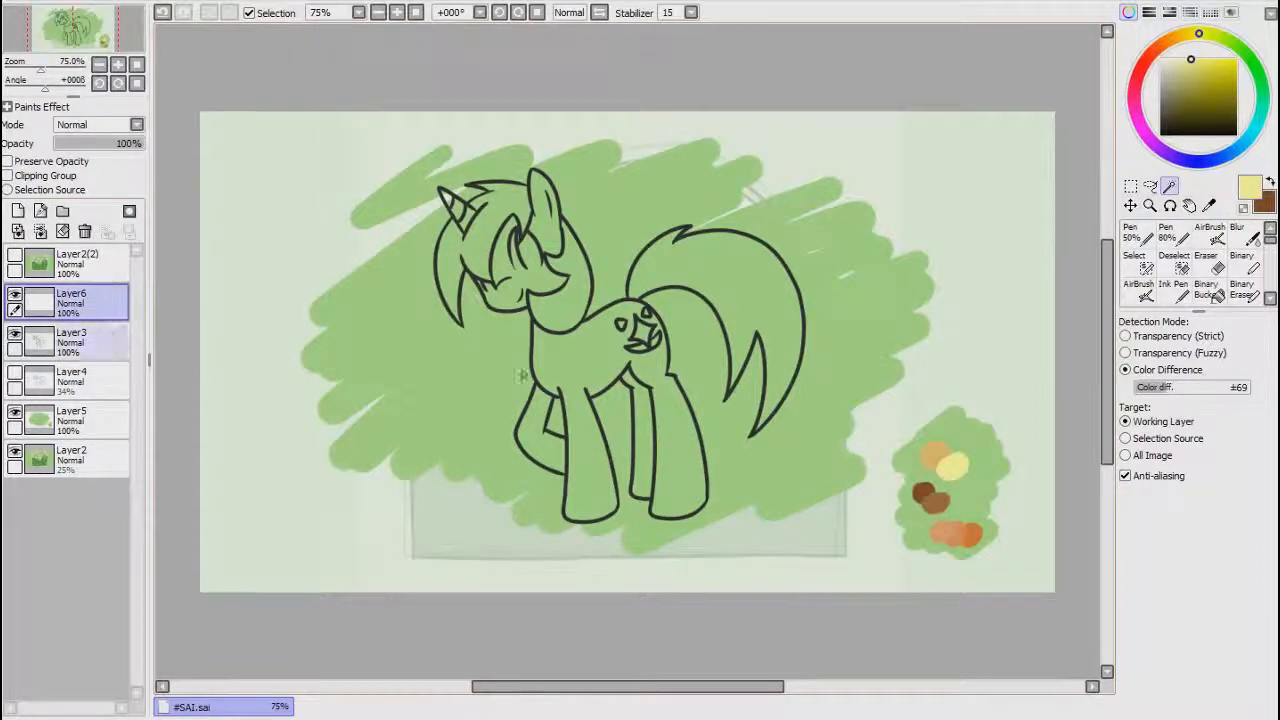
click(75, 341)
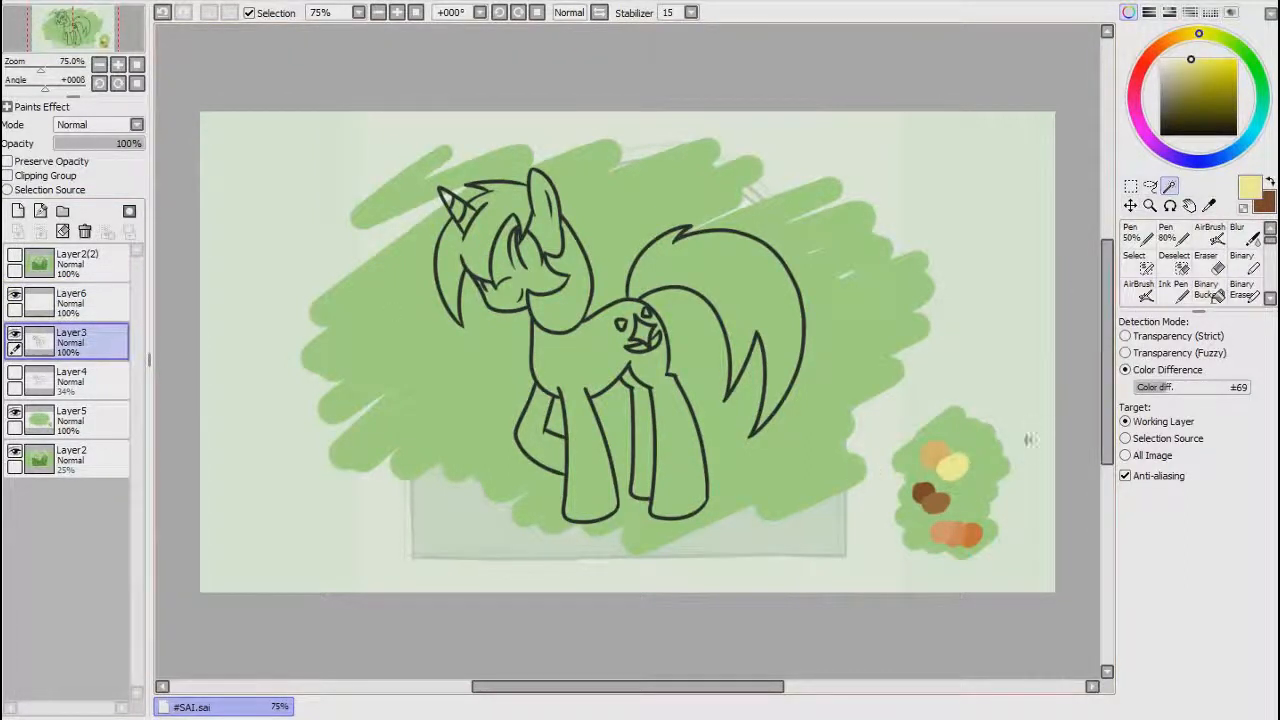
Step: Sample the lighter brown palette swatch and select the tail and front mane areas on Layer3 with the Magic Wand
click(1207, 293)
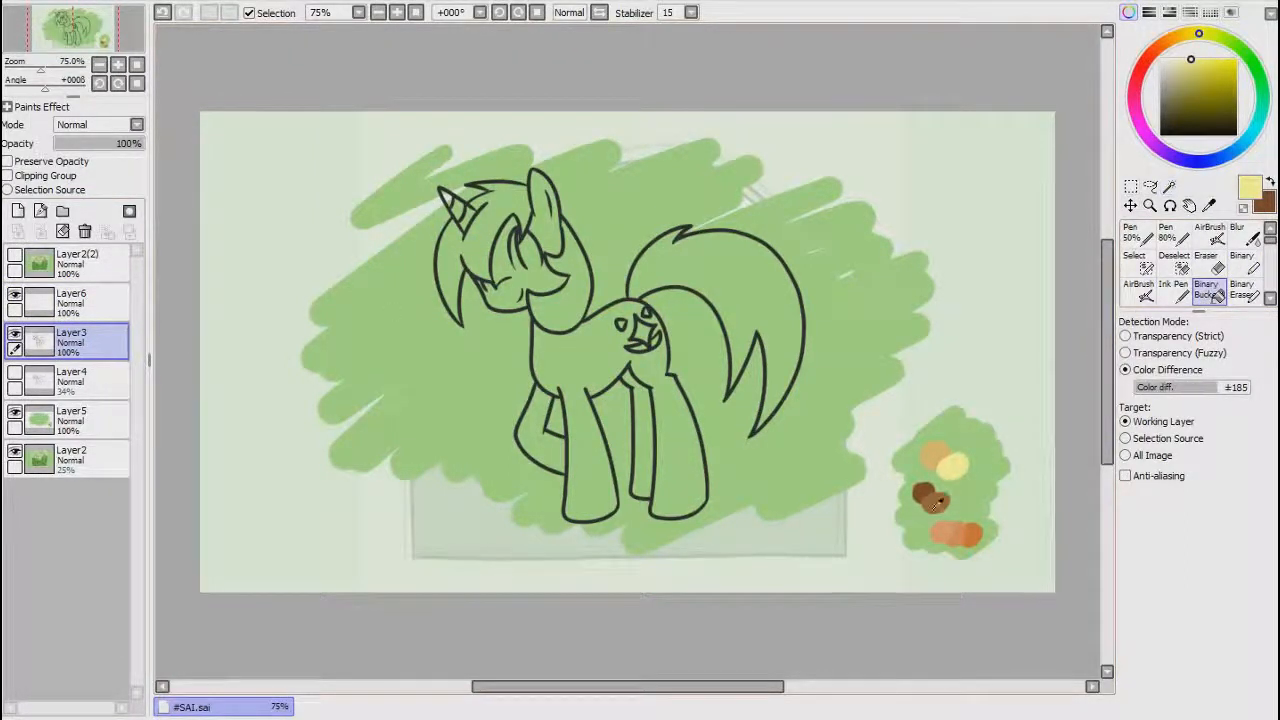
right_click(948, 490)
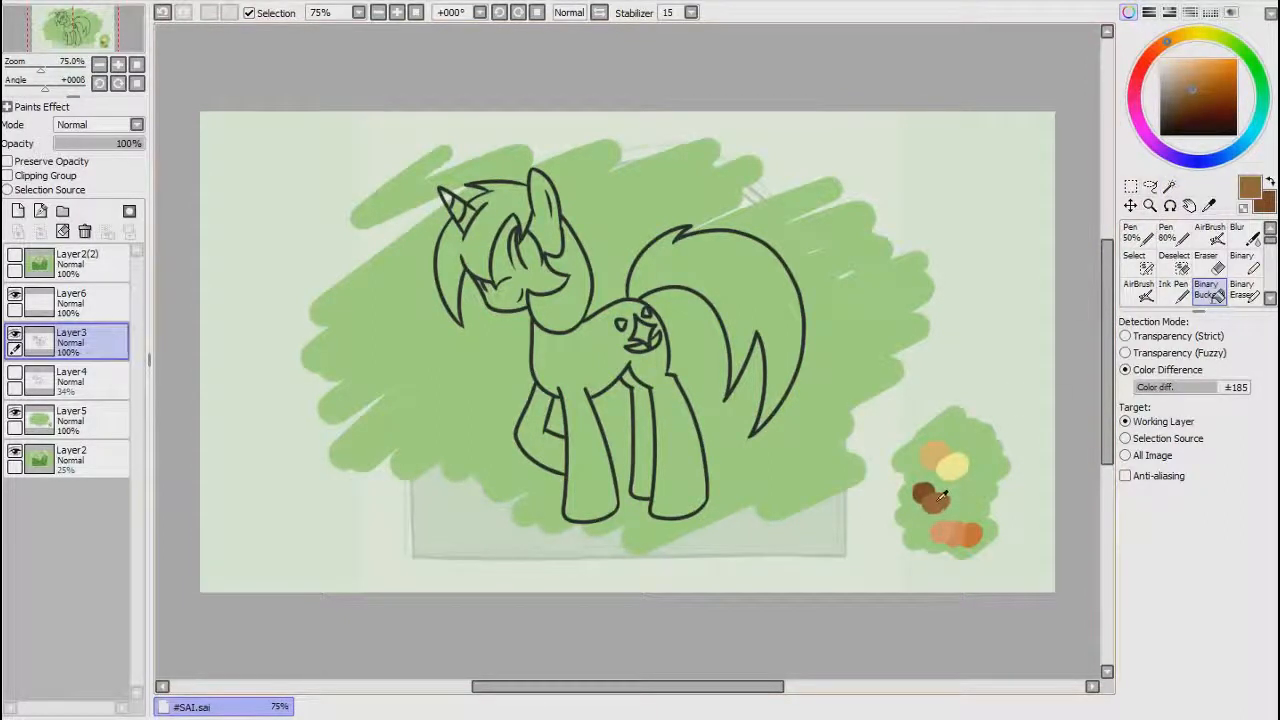
click(1169, 188)
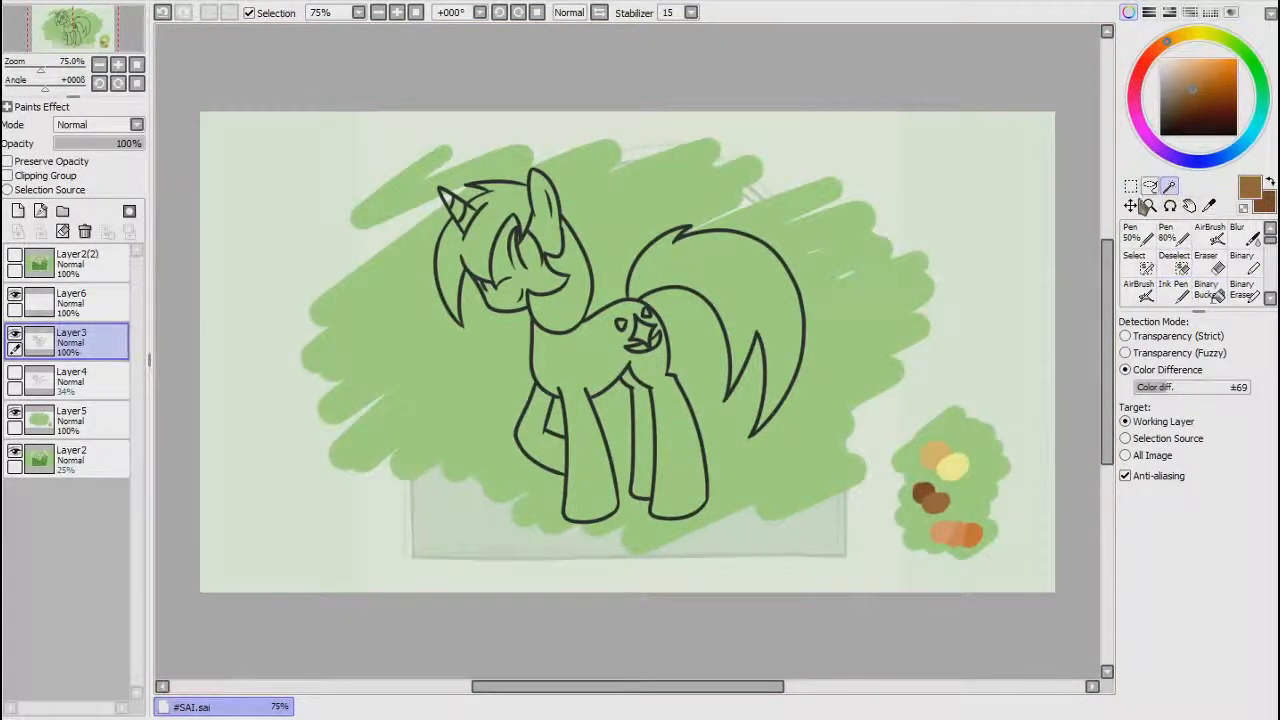
click(756, 270)
click(499, 210)
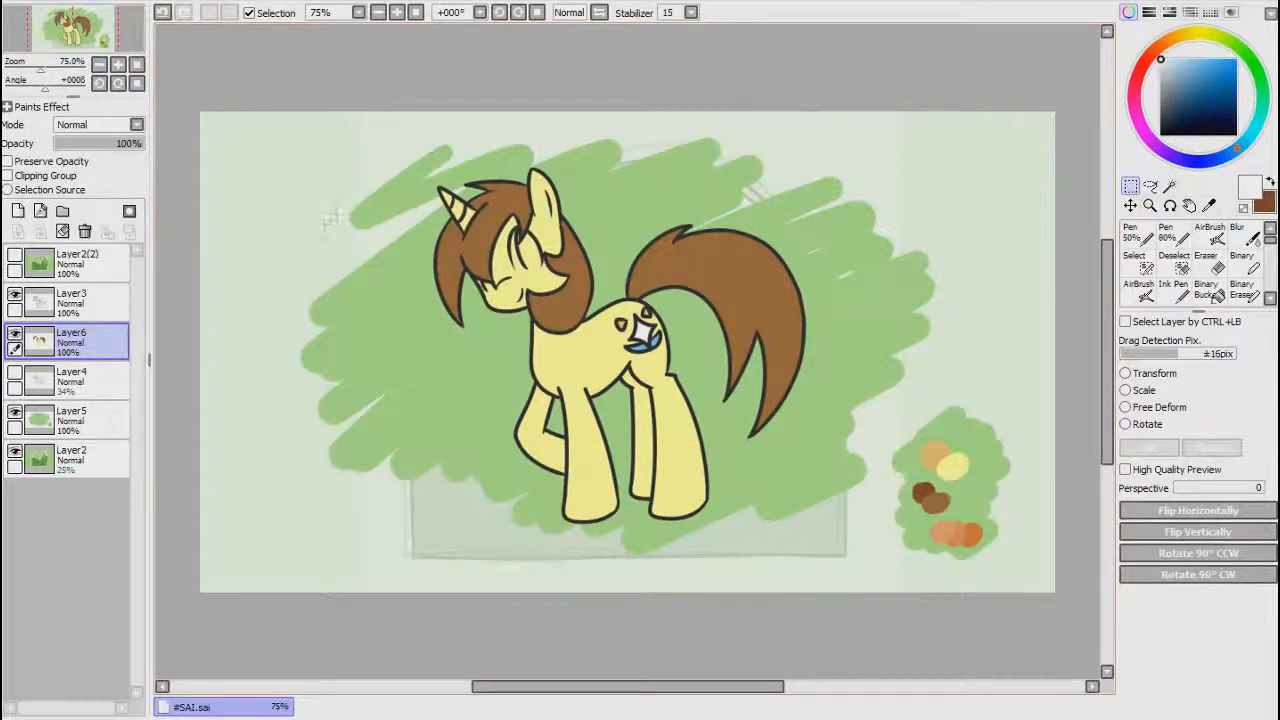
Step: Add a new layer directly above the line art on Layer3 and make it a clipping group
click(98, 302)
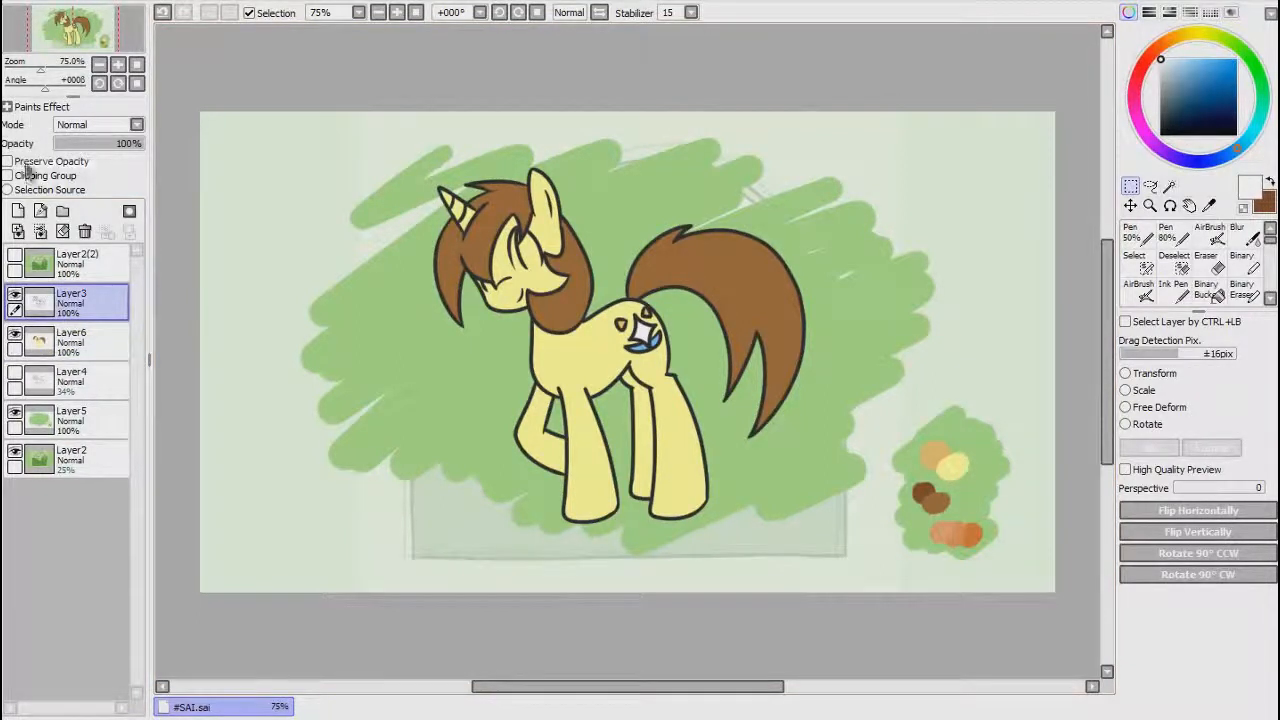
click(18, 210)
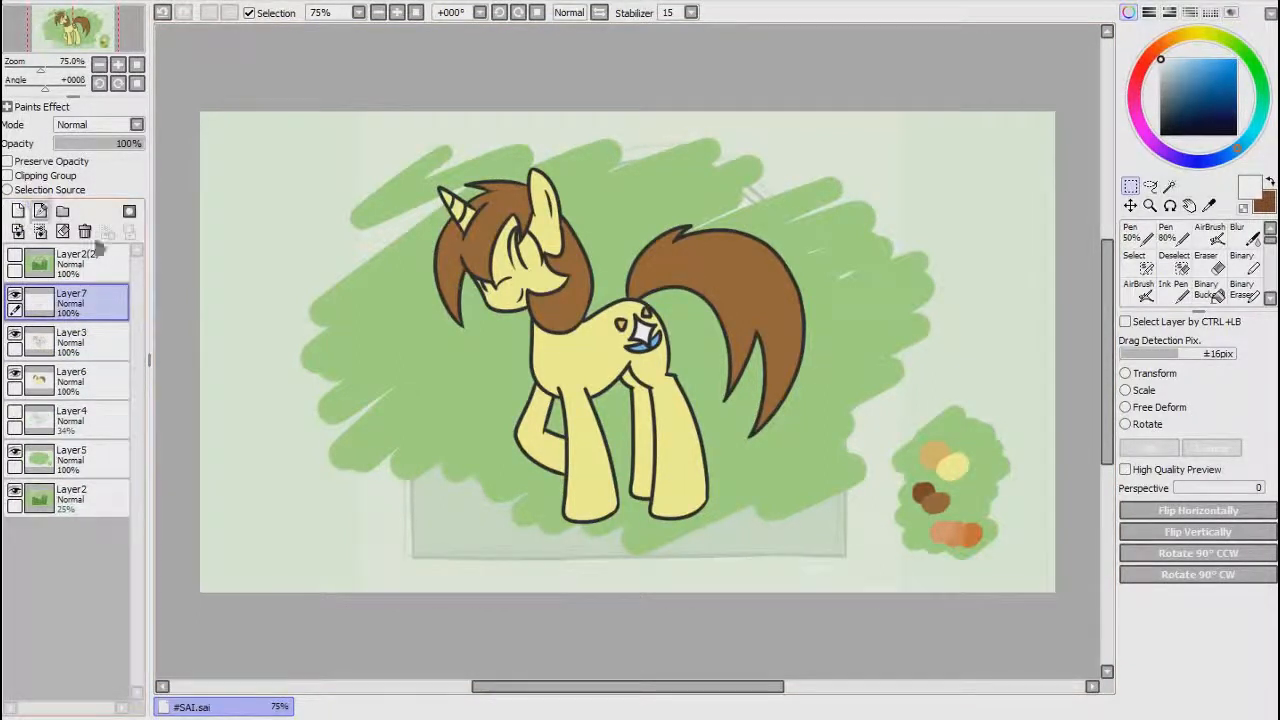
click(62, 180)
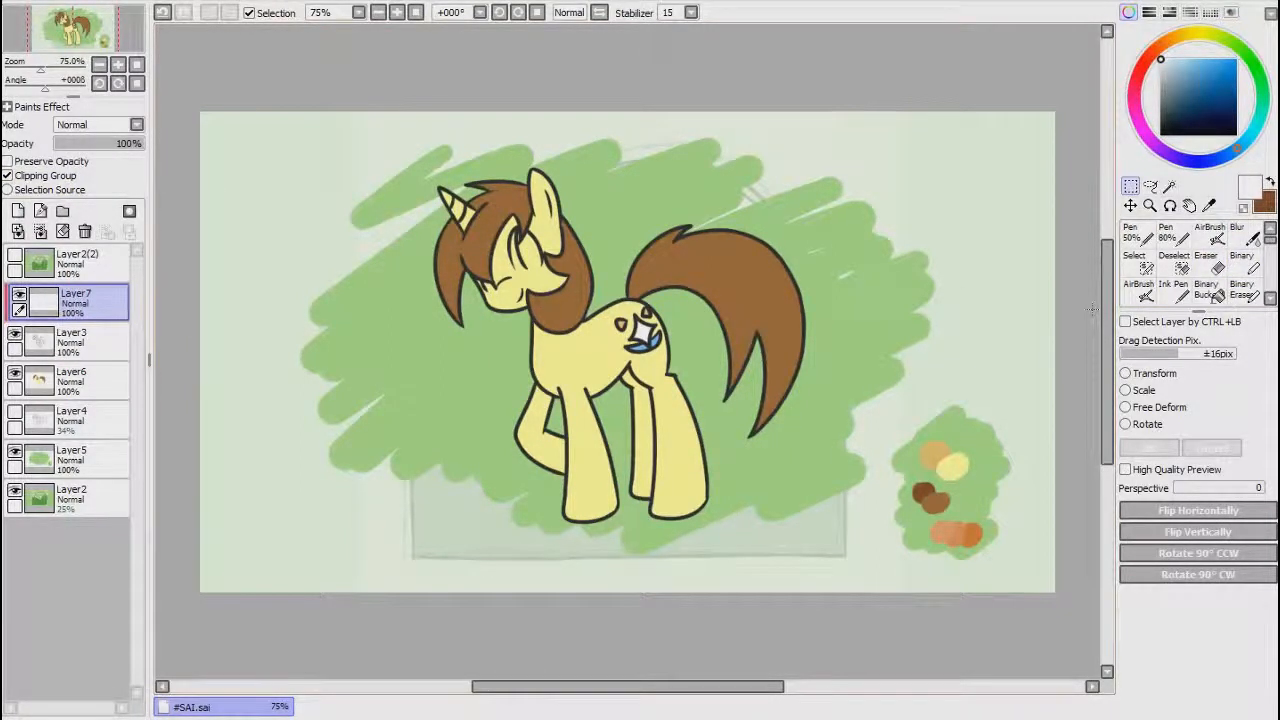
Step: Try a size 30 AirBrush stroke in the pale yellow palette colour across the line art on the clipped layer, and undo it
click(1150, 186)
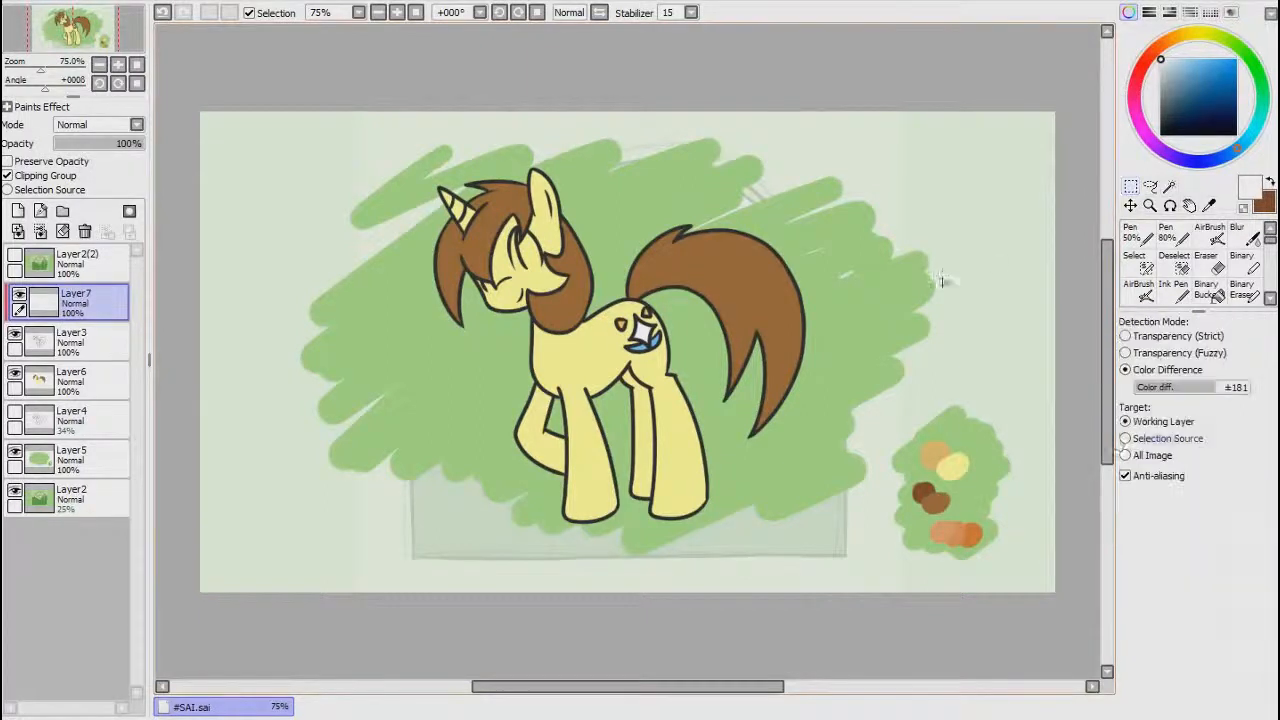
click(1212, 240)
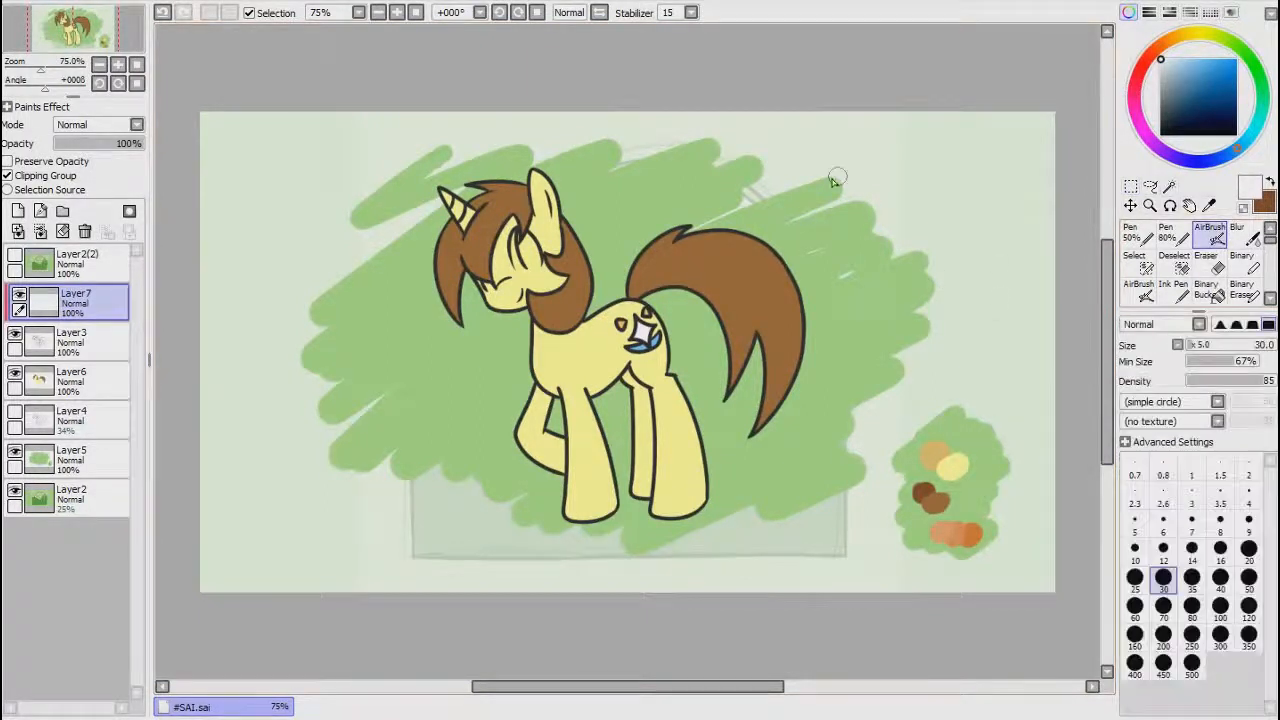
alt+click(957, 465)
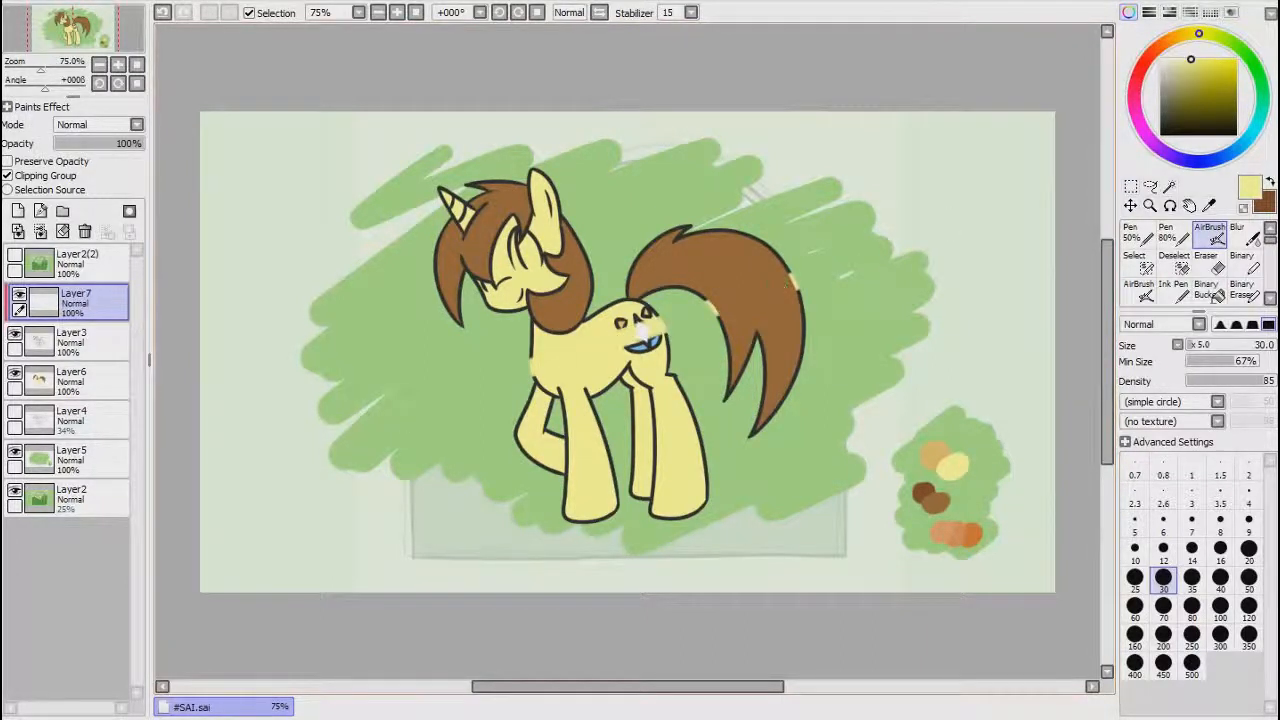
mouse_move(922, 217)
mouse_down()
mouse_move(514, 366)
mouse_move(829, 300)
mouse_move(900, 261)
mouse_move(840, 282)
mouse_move(740, 370)
mouse_move(962, 319)
mouse_up()
key(ctrl+z)
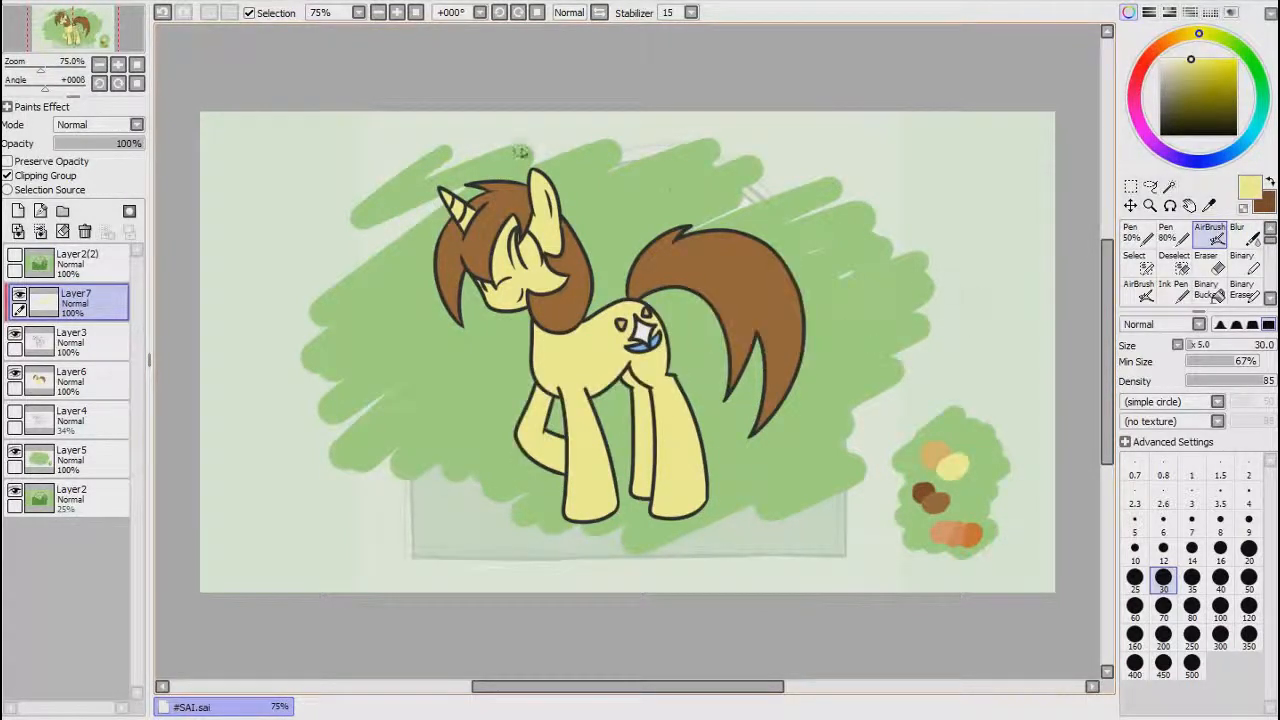
Step: Fill the clipped Layer7 with the tan palette colour using the Binary Bucket, and compare the result with clipping off and on
click(1212, 292)
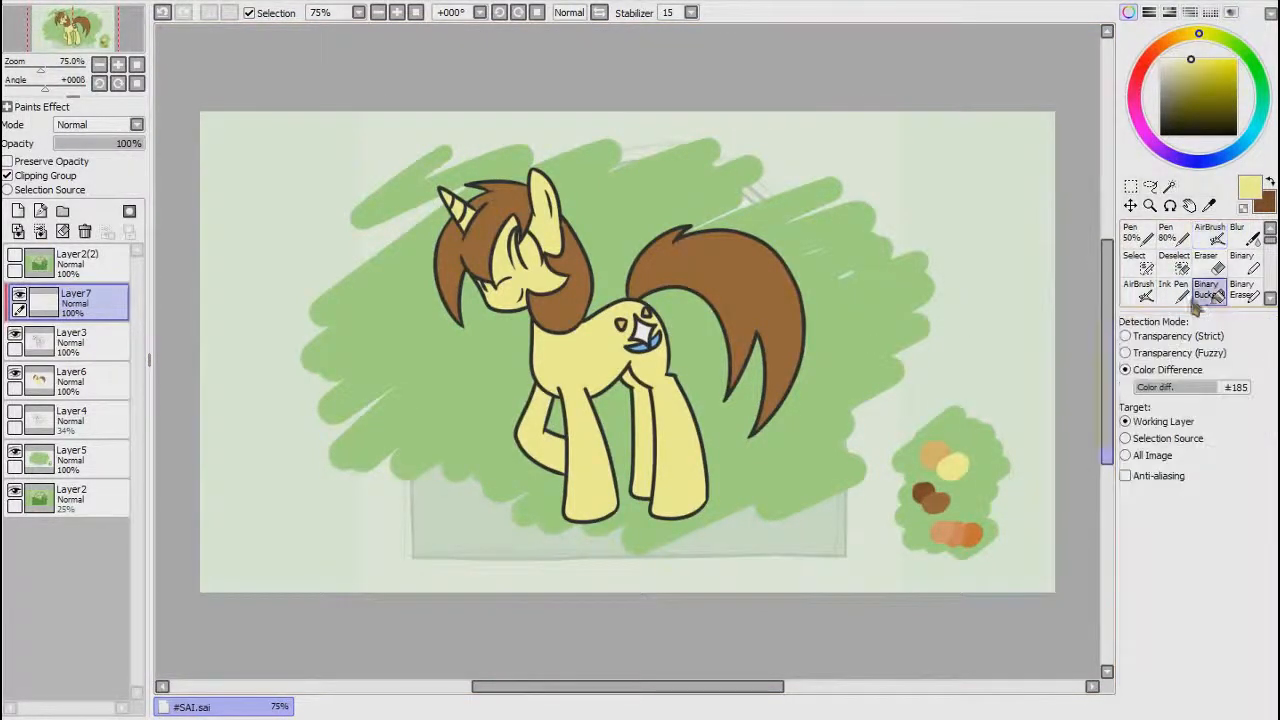
alt+click(936, 453)
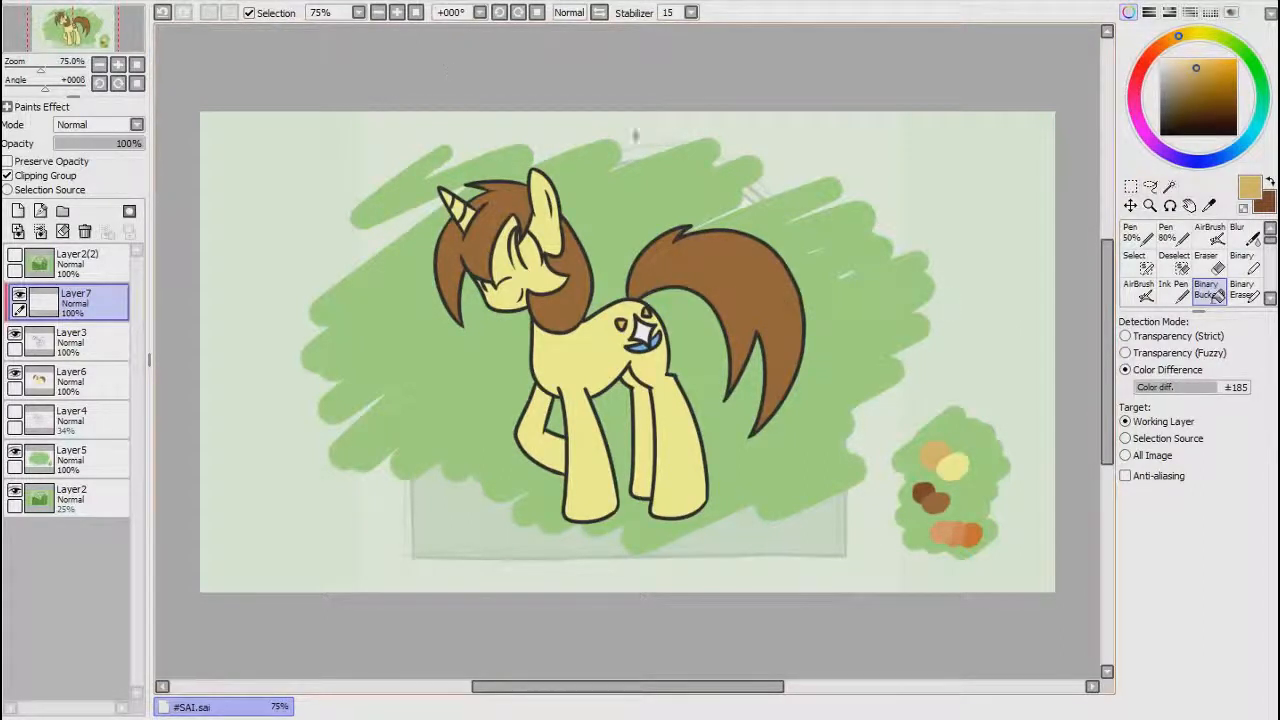
click(766, 298)
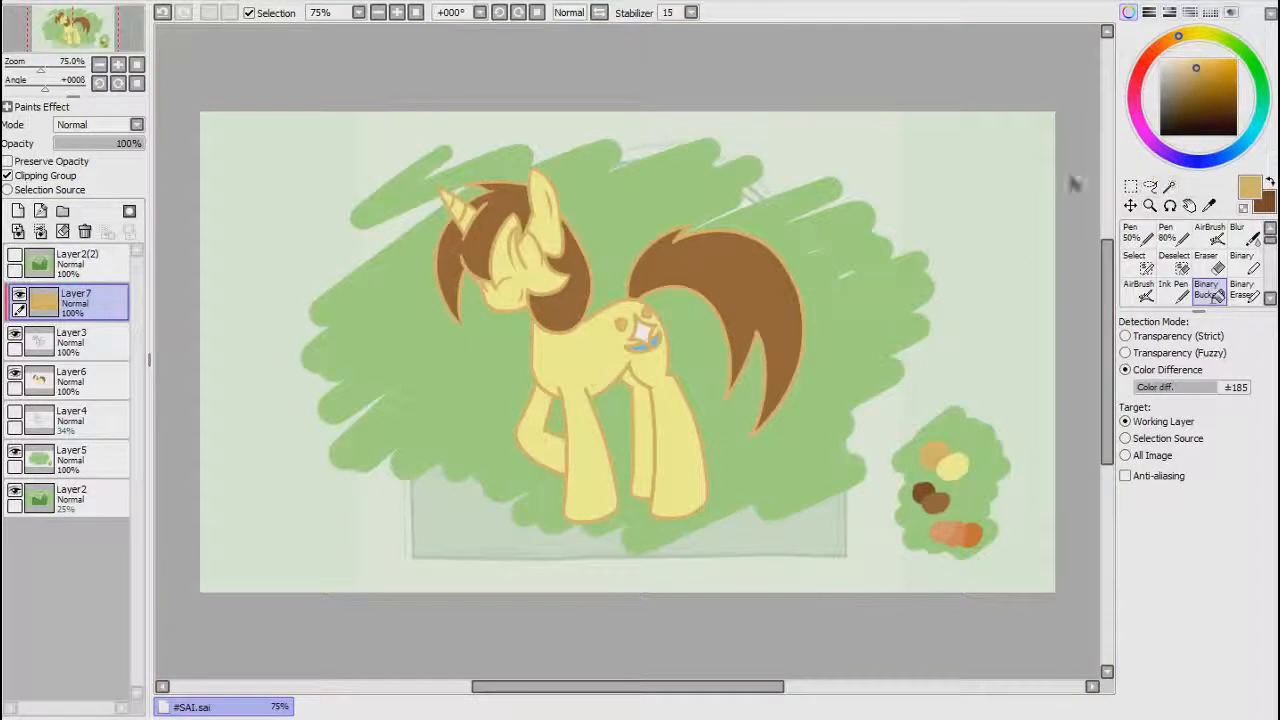
click(8, 176)
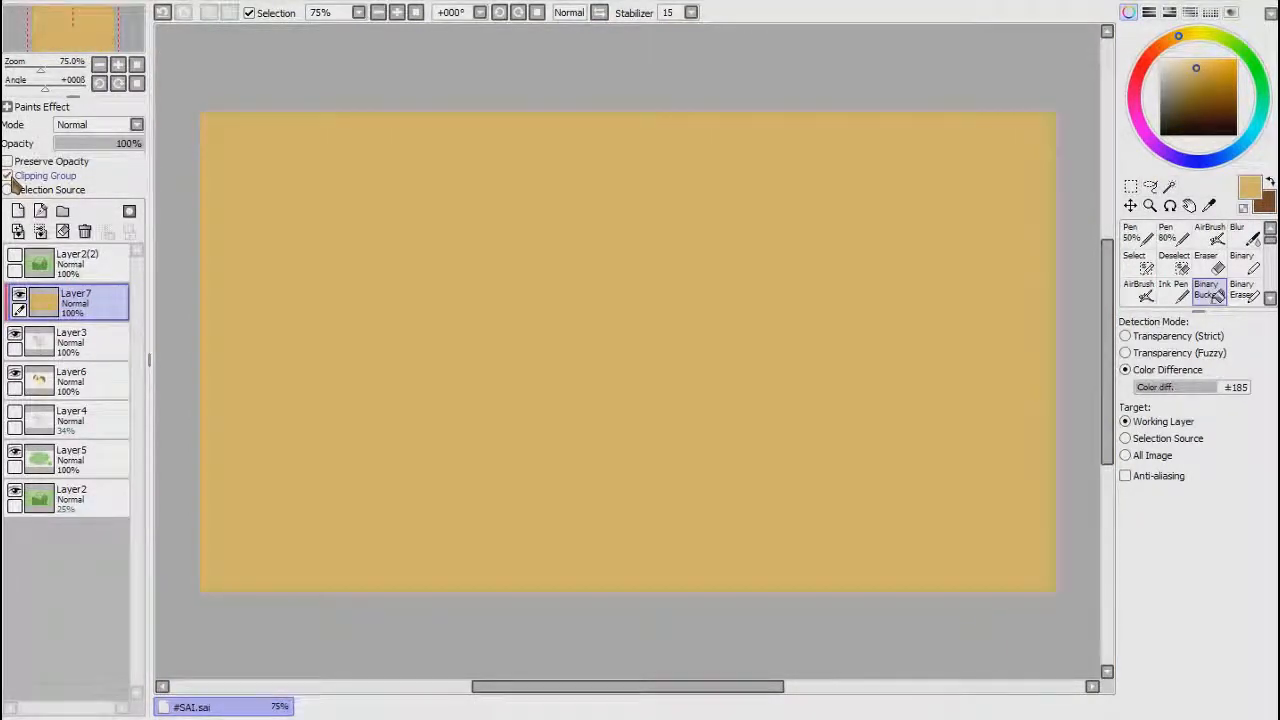
click(8, 176)
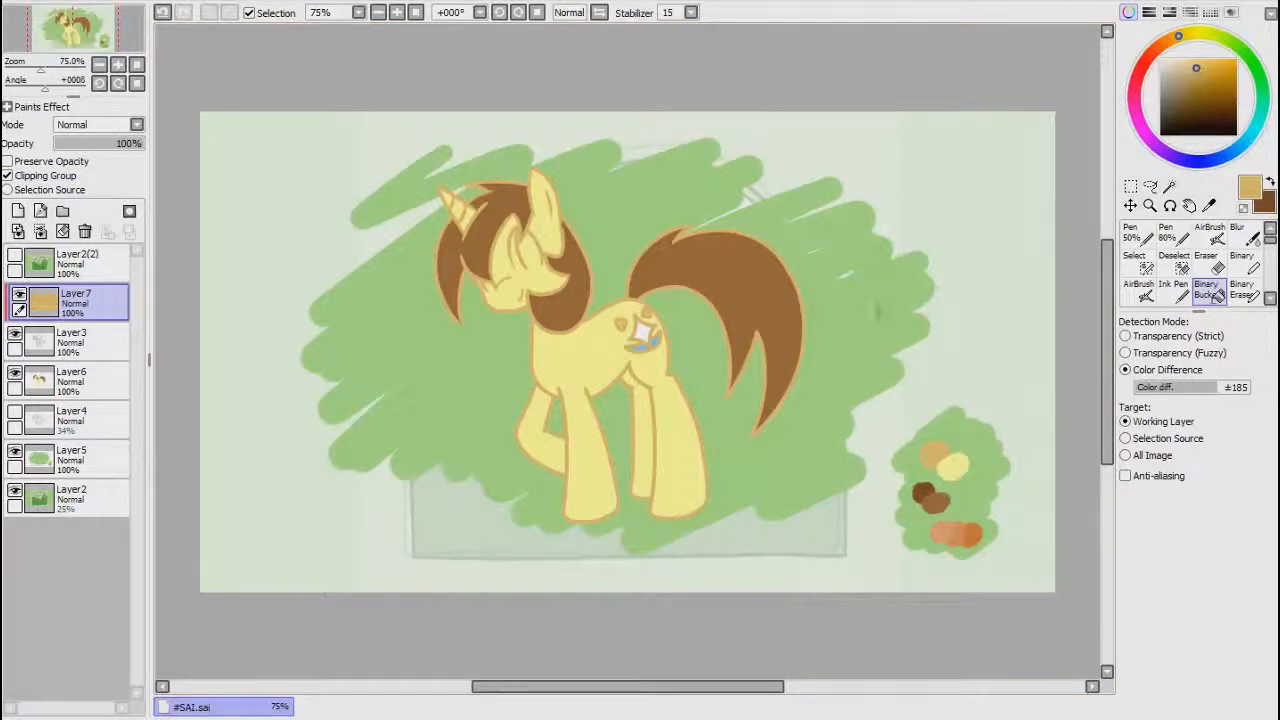
Step: Add another clipped layer above Layer7 and sample the dark brown palette swatch as the drawing colour
click(18, 211)
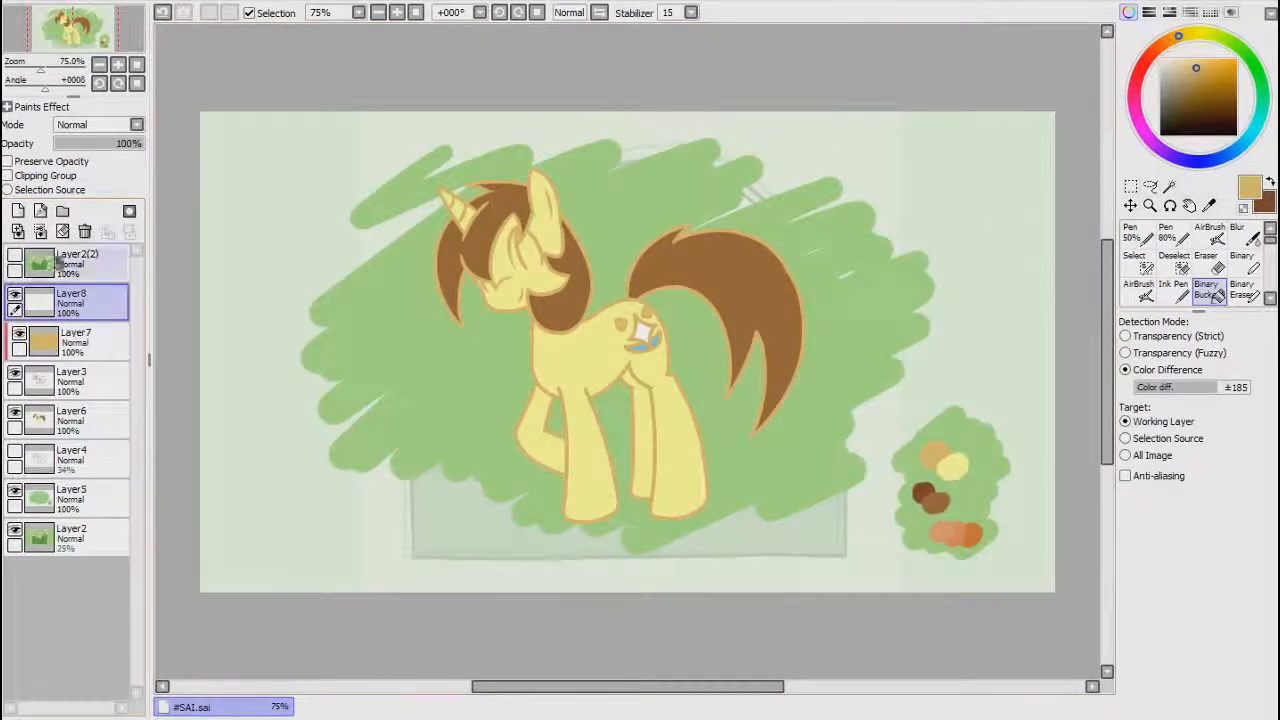
click(61, 177)
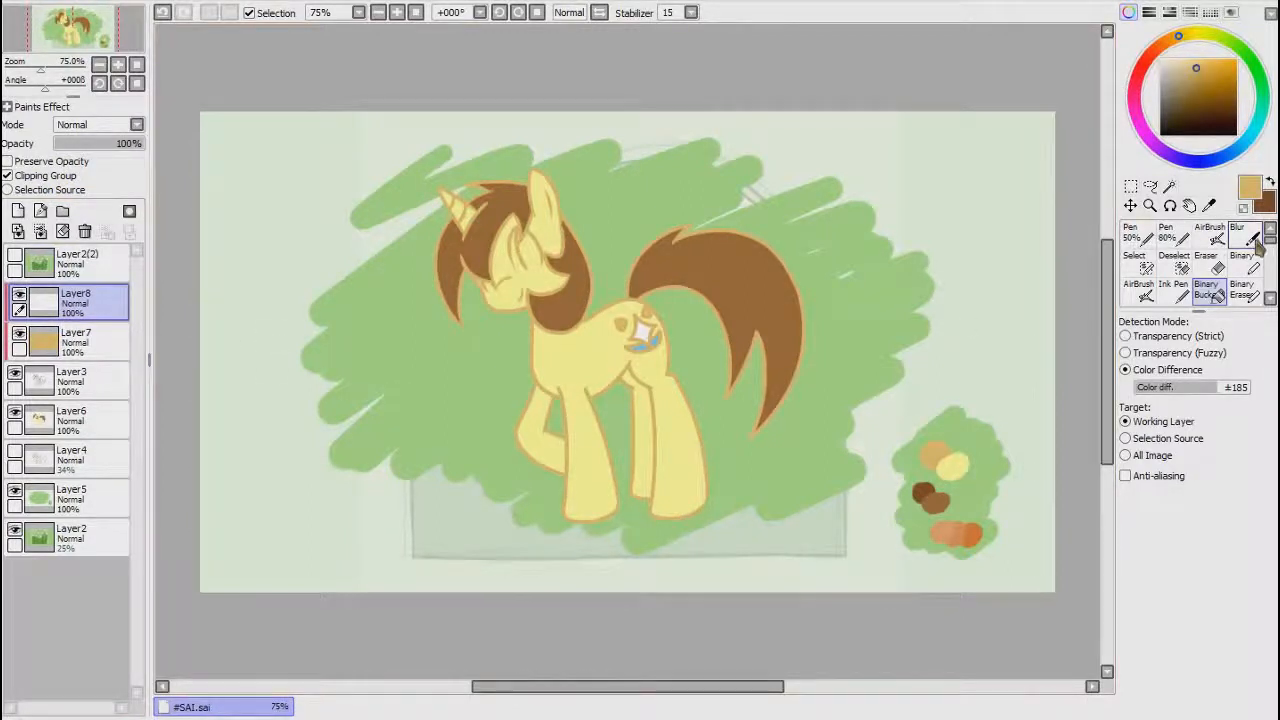
click(1207, 266)
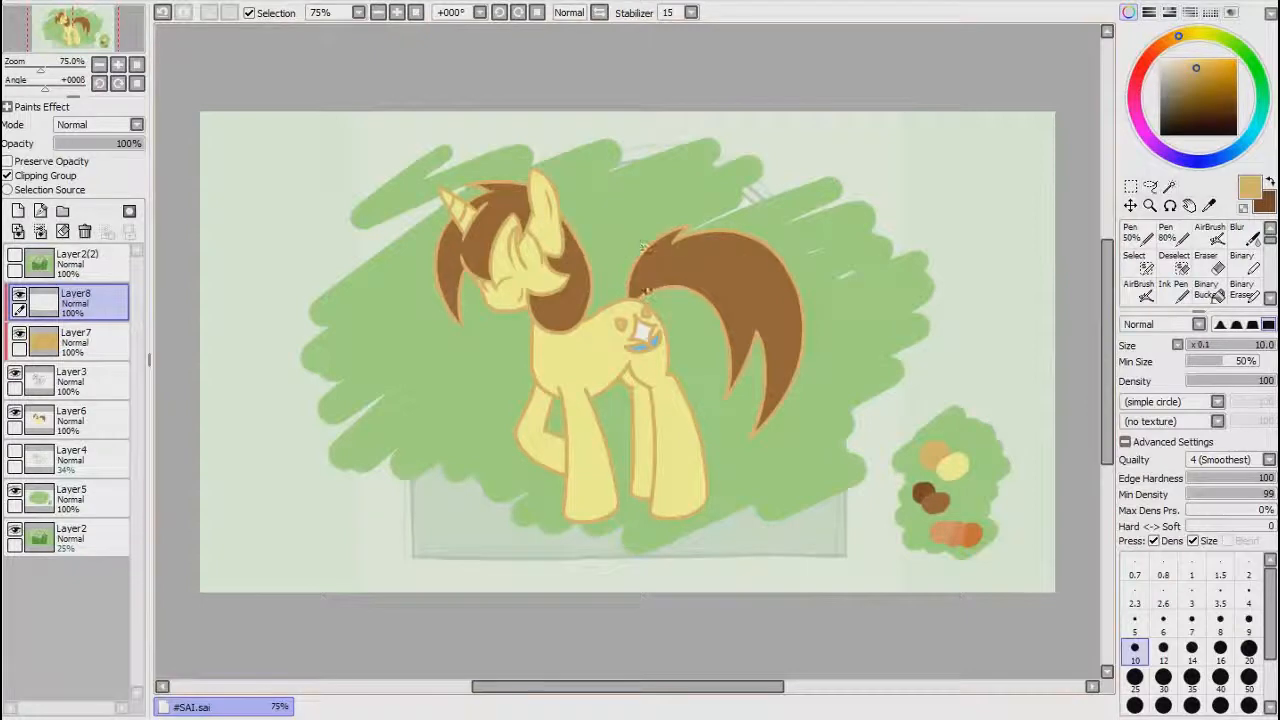
click(394, 17)
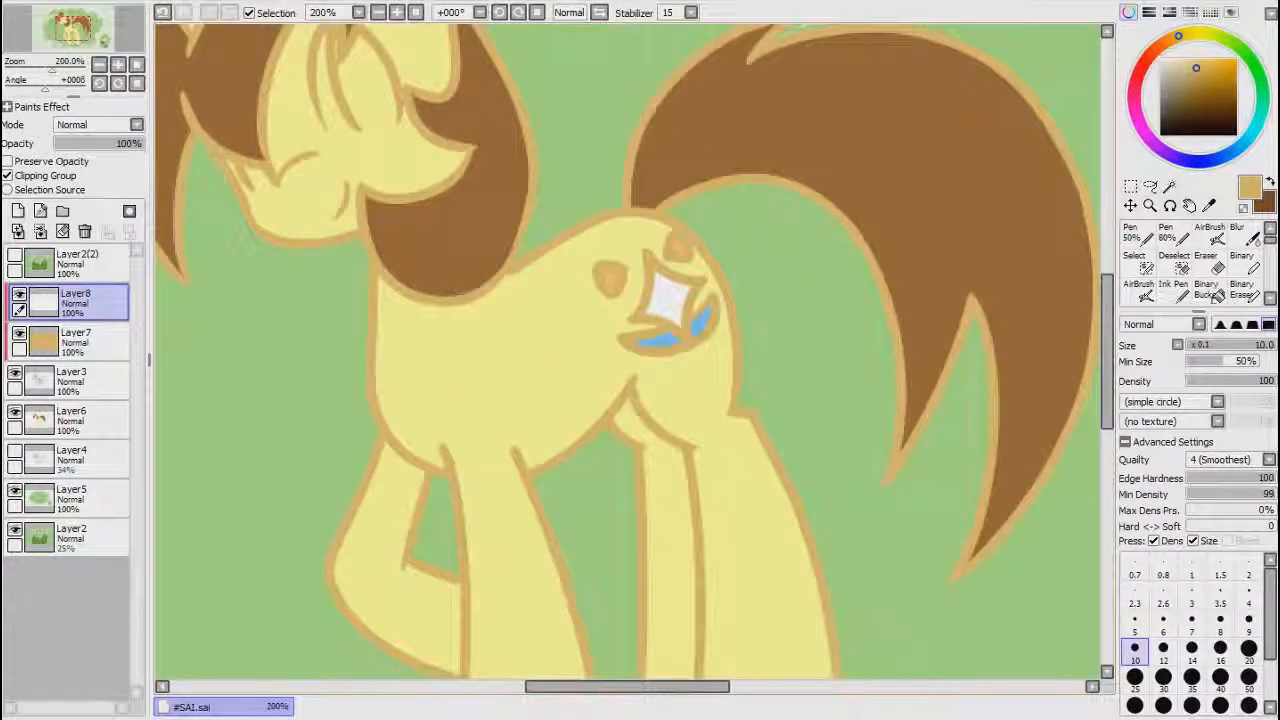
key(b)
click(397, 12)
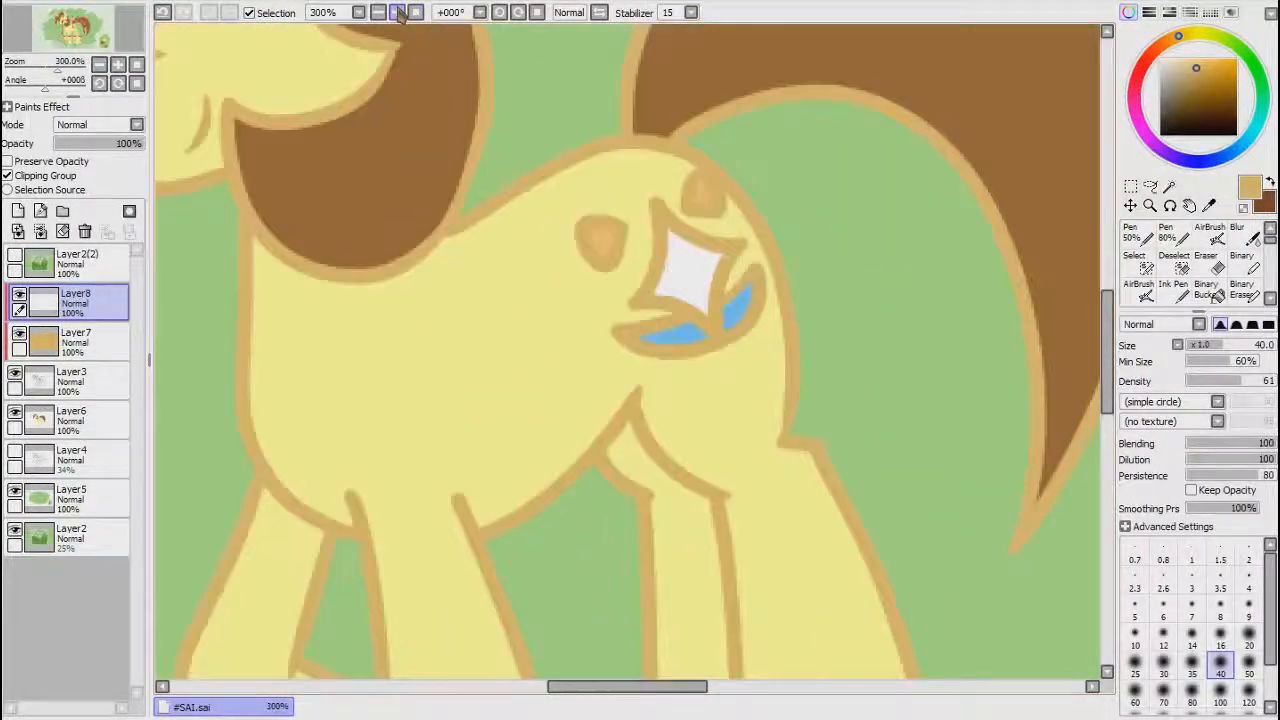
drag(1108, 322, 1108, 312)
drag(701, 687, 936, 687)
drag(1108, 352, 1108, 457)
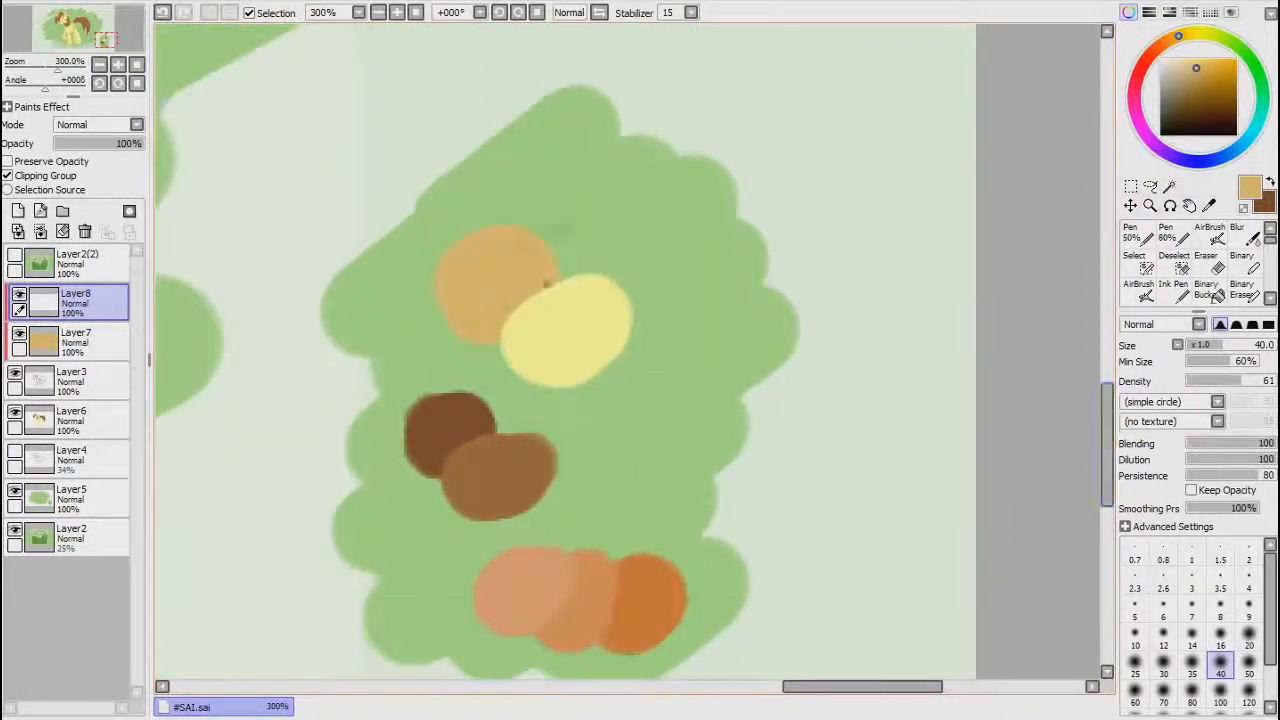
alt+click(449, 424)
Step: Trace over the tail's outline in dark brown on Layer8 with the size 10 brush
drag(860, 688, 651, 691)
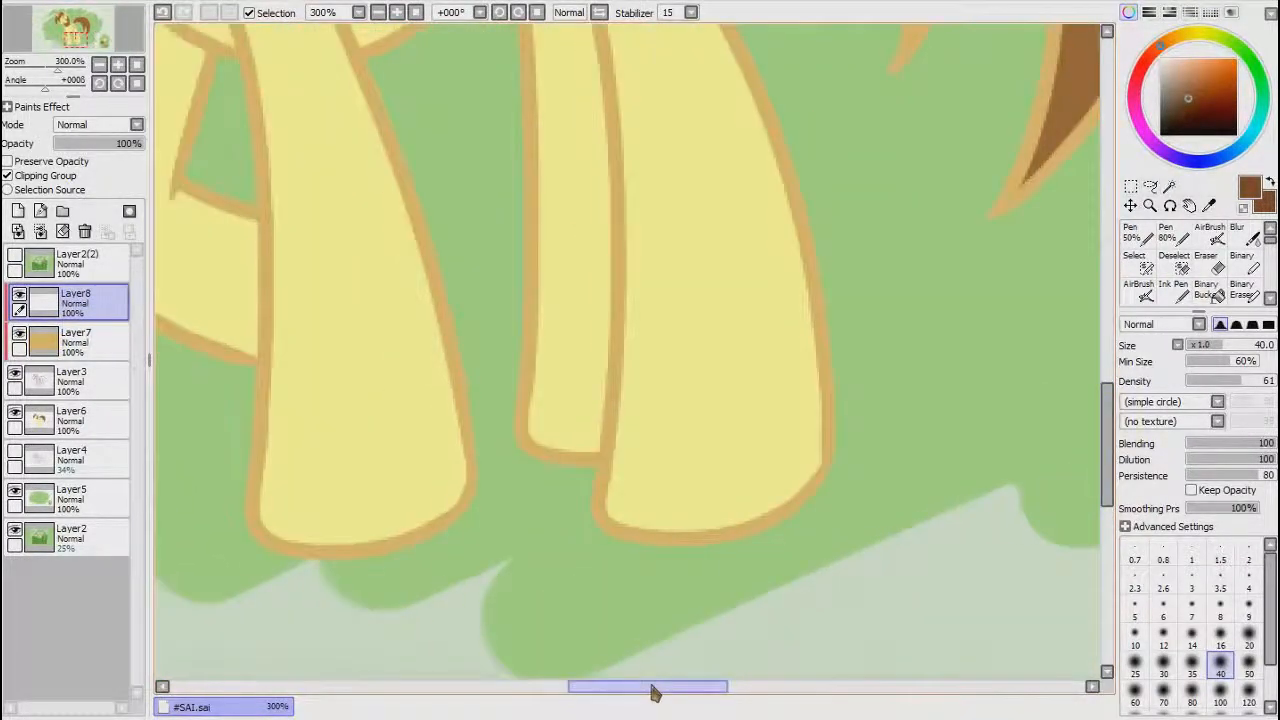
drag(1107, 438, 1107, 284)
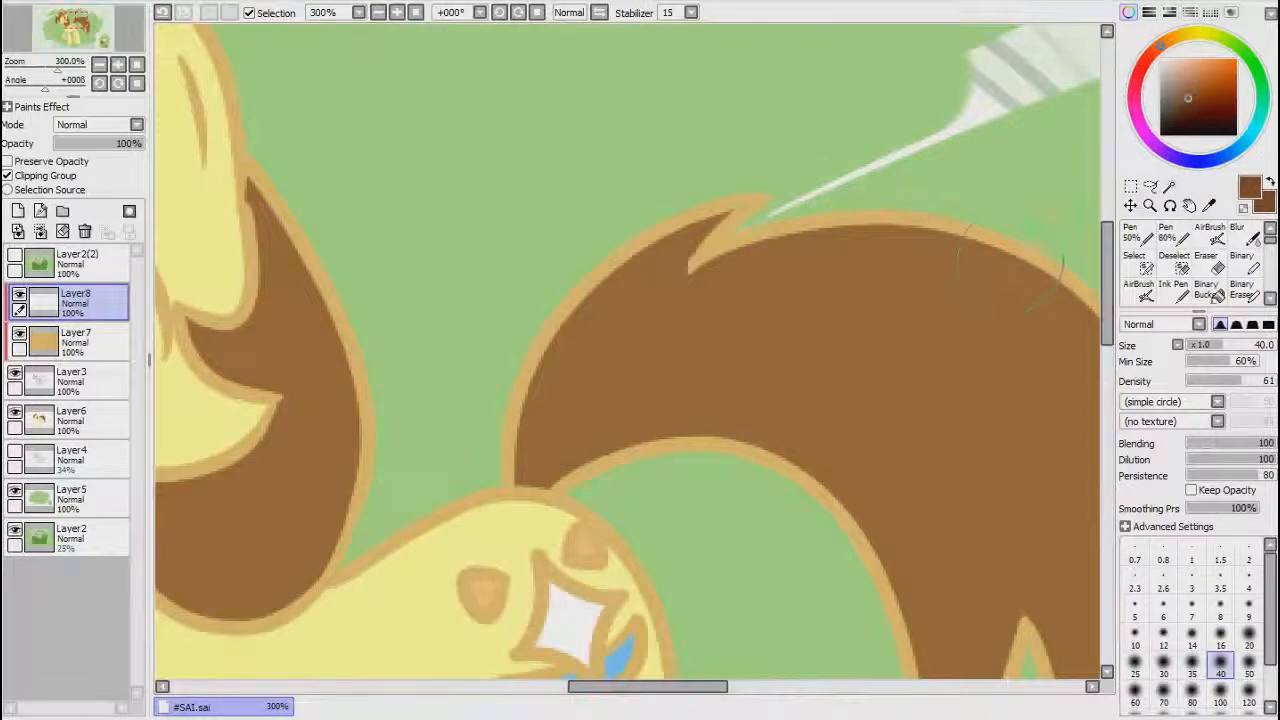
key(n)
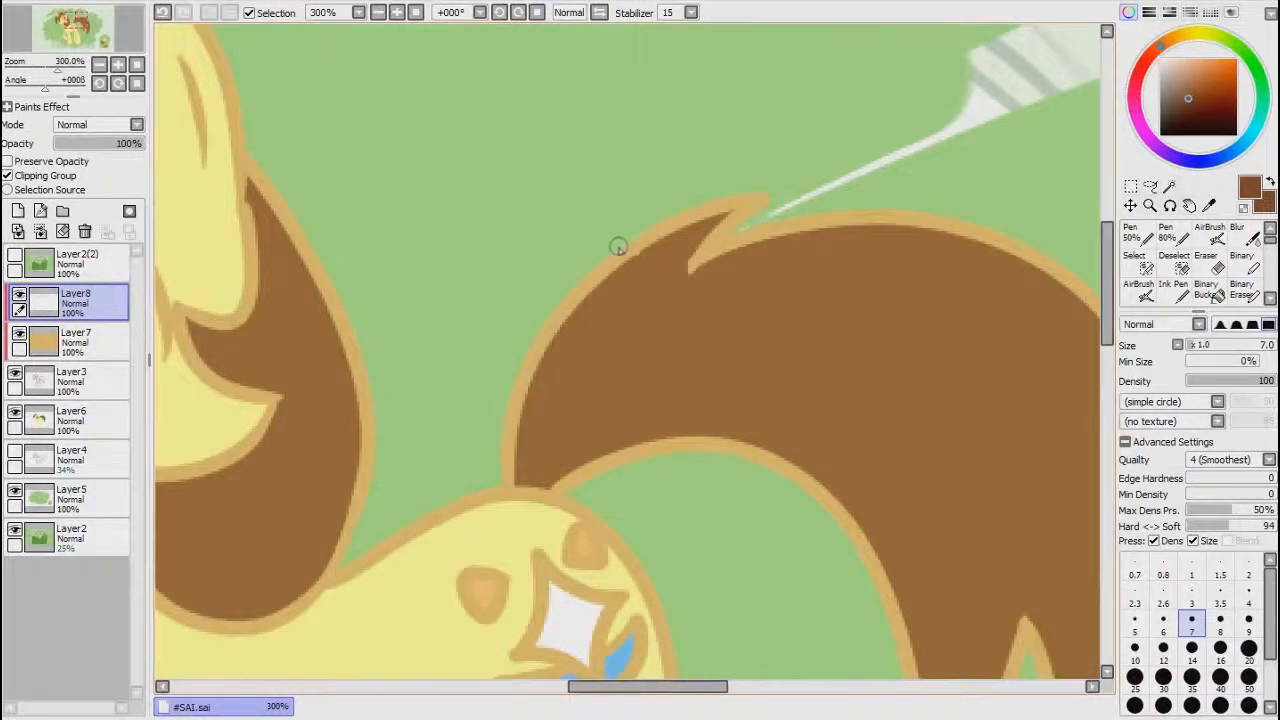
key(n)
key(n)
mouse_move(757, 200)
mouse_down()
mouse_move(603, 258)
mouse_move(684, 207)
mouse_move(576, 290)
mouse_move(548, 358)
mouse_move(515, 389)
mouse_move(516, 405)
mouse_move(529, 376)
mouse_move(503, 482)
mouse_up()
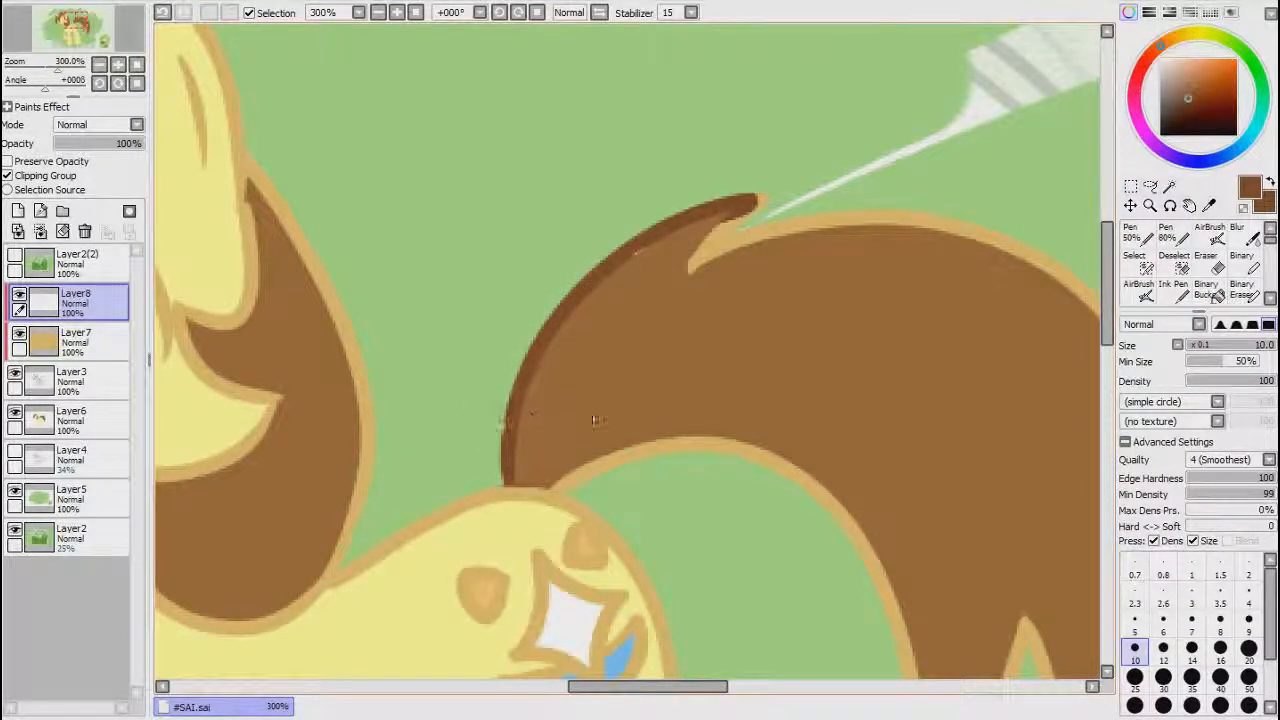
drag(530, 366, 495, 422)
mouse_move(742, 200)
mouse_down()
mouse_move(776, 194)
mouse_move(692, 272)
mouse_move(829, 213)
mouse_move(932, 220)
mouse_up()
drag(835, 217, 1080, 286)
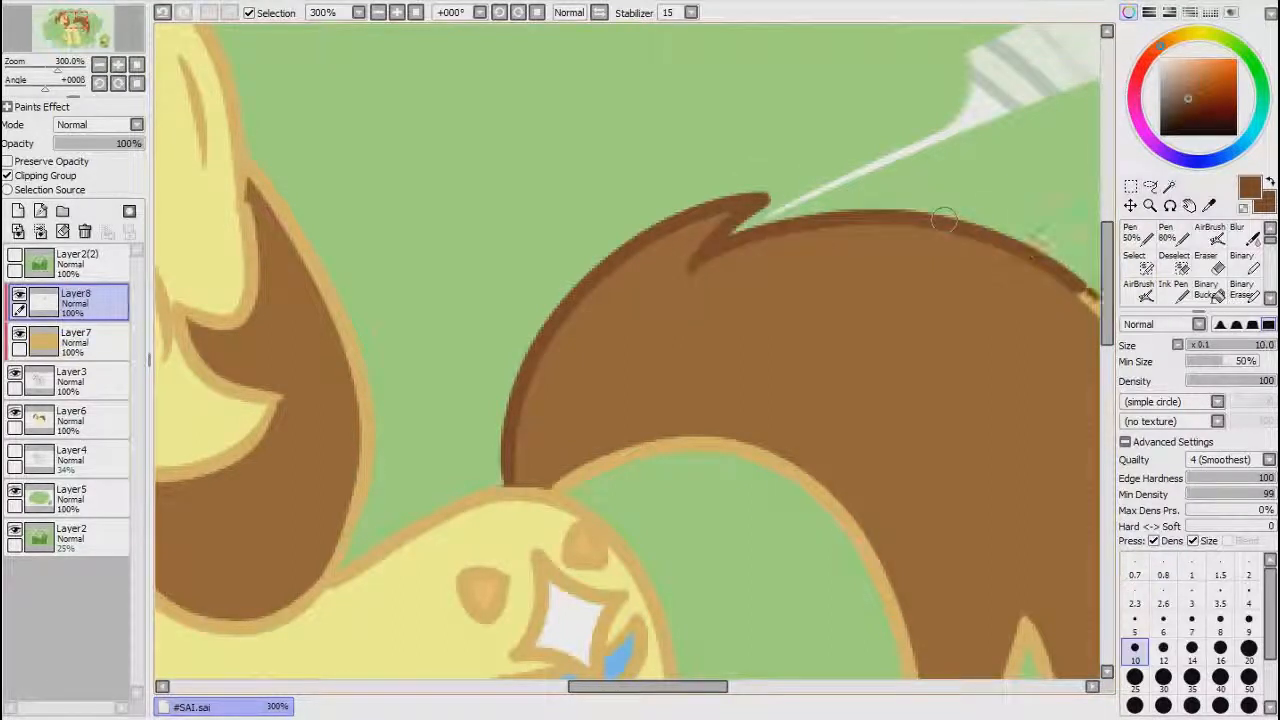
mouse_move(548, 492)
mouse_down()
mouse_move(605, 468)
mouse_move(580, 469)
mouse_move(646, 470)
mouse_move(718, 439)
mouse_move(798, 473)
mouse_move(782, 471)
mouse_move(866, 545)
mouse_up()
click(416, 12)
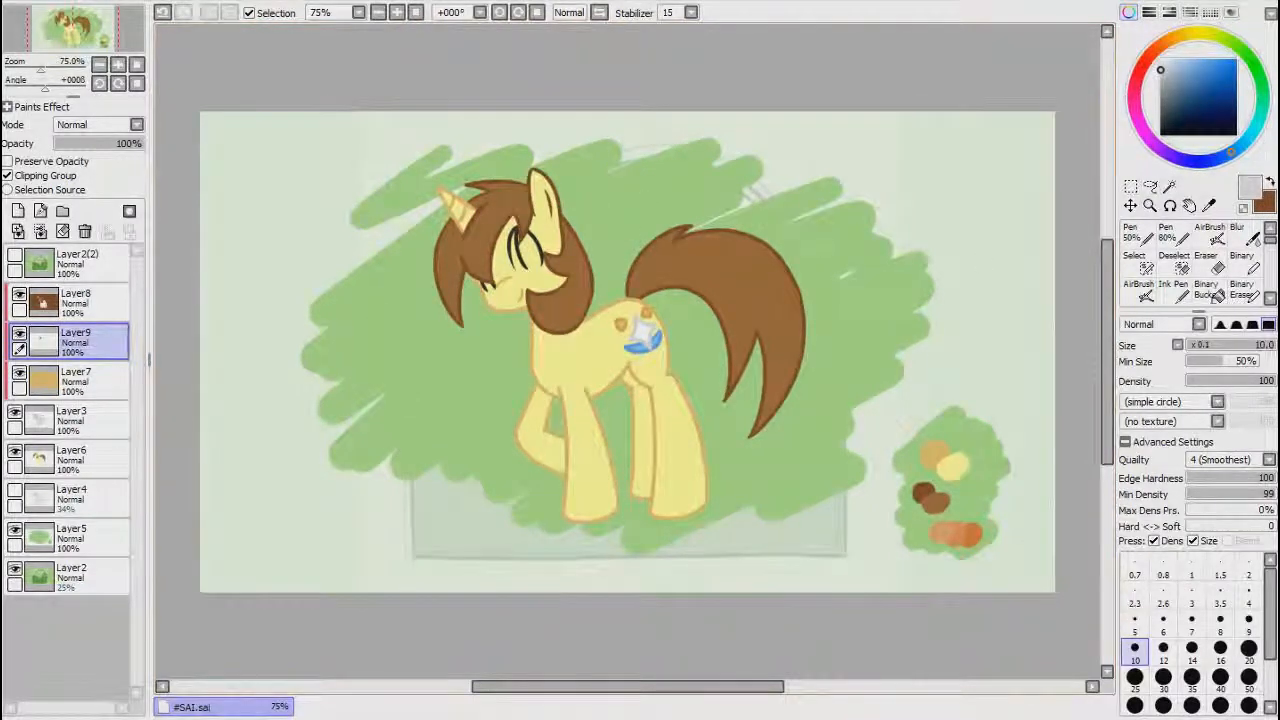
Step: Recolour the ear's outer outline and inner line light grey on Layer8 with the size 10 brush
scroll(519, 184, up, 4)
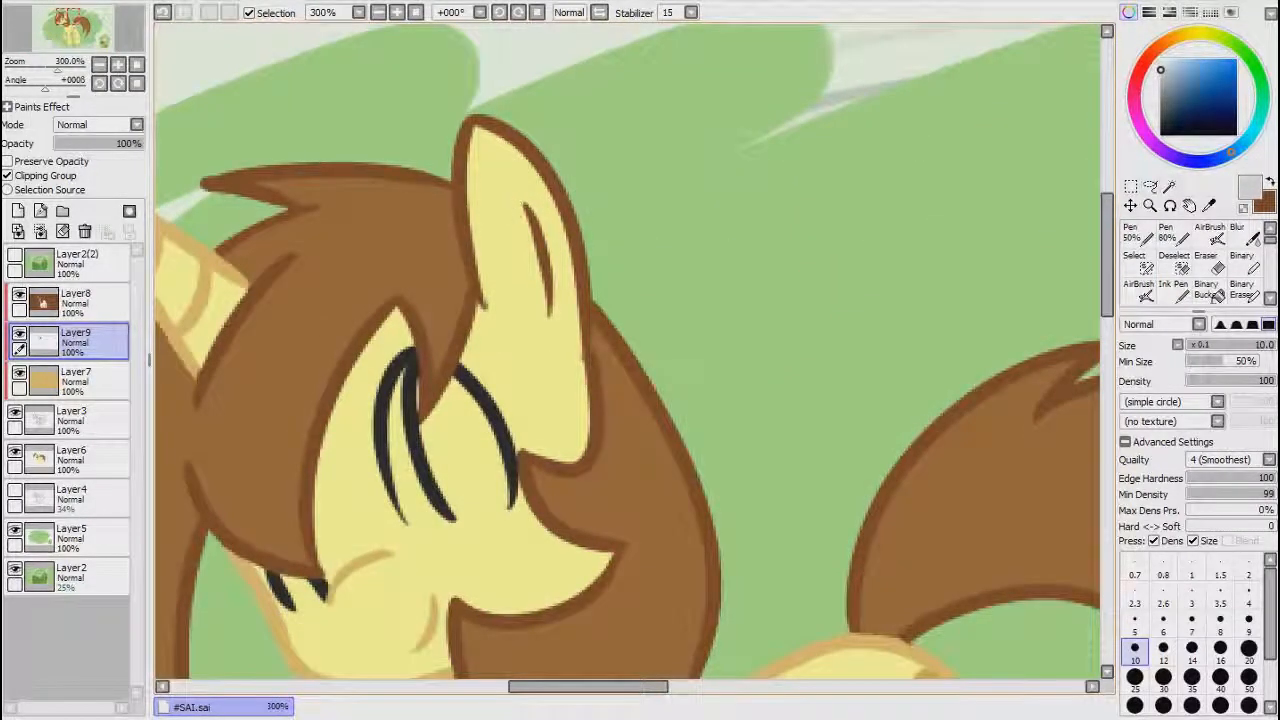
click(75, 300)
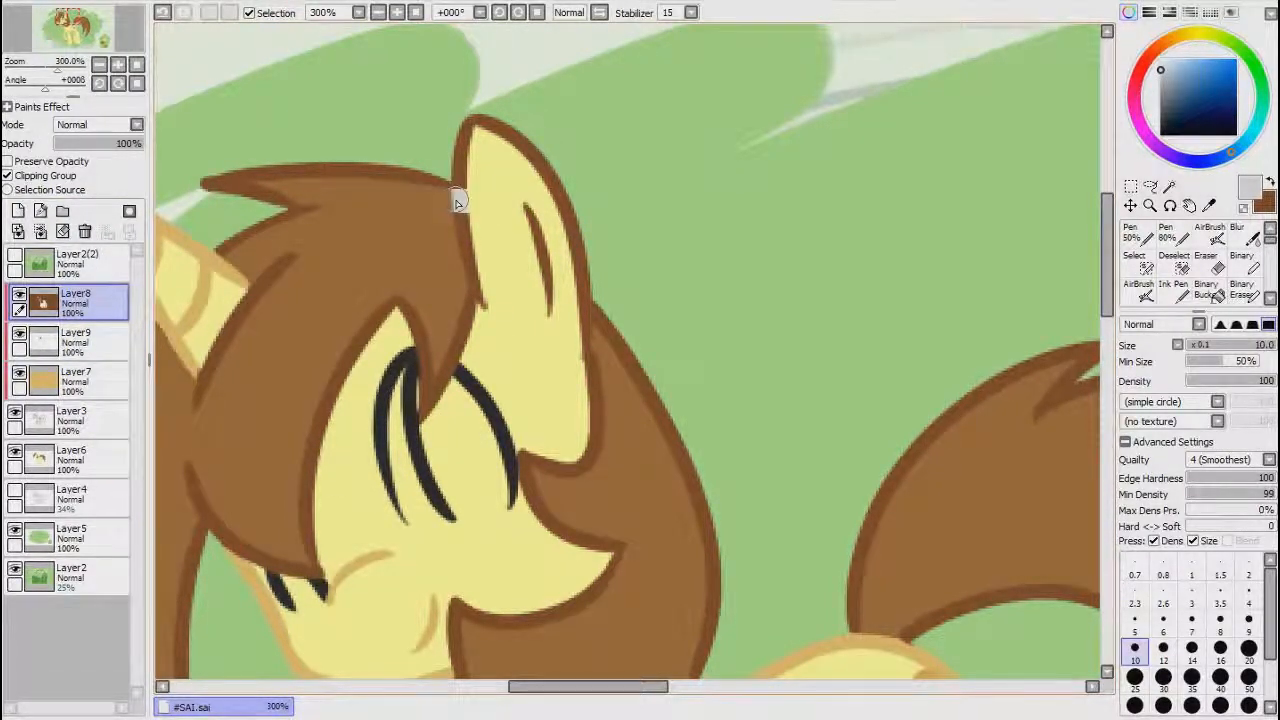
drag(458, 200, 480, 292)
key(ctrl+z)
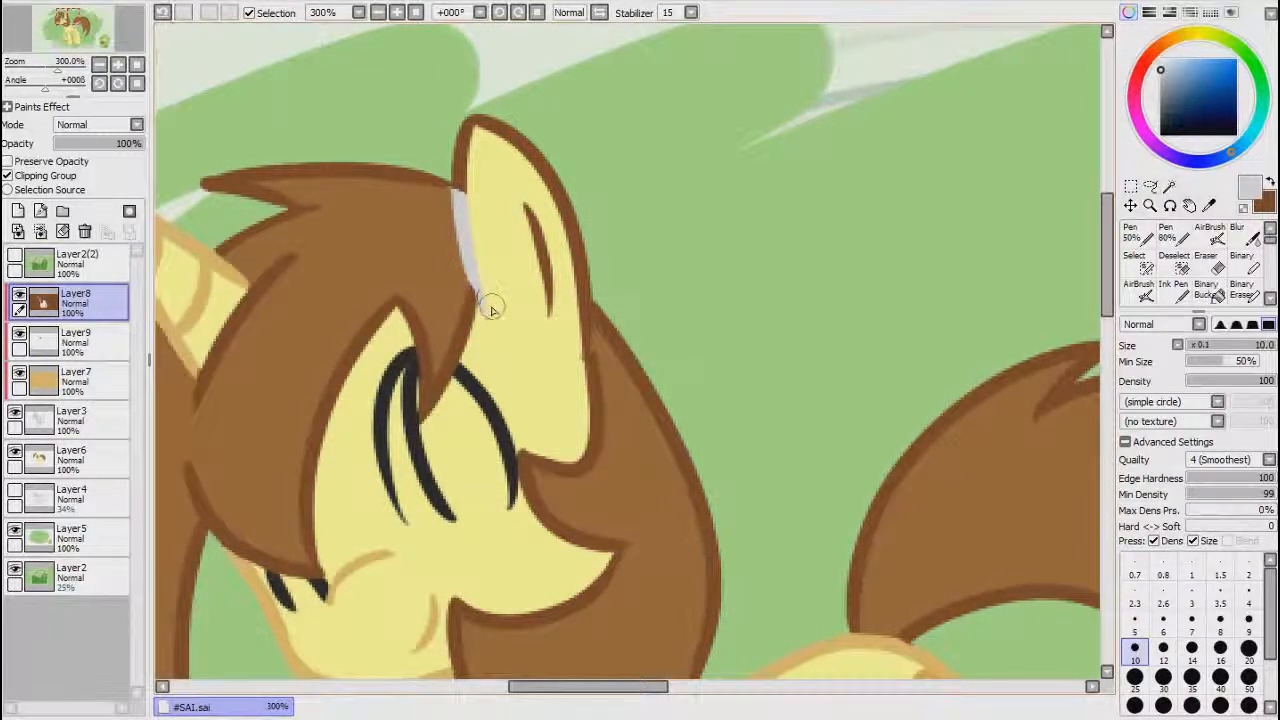
mouse_move(474, 167)
mouse_down()
mouse_move(473, 205)
mouse_move(464, 150)
mouse_move(465, 186)
mouse_move(463, 170)
mouse_move(474, 117)
mouse_move(556, 206)
mouse_up()
mouse_move(480, 128)
mouse_down()
mouse_move(573, 246)
mouse_move(578, 348)
mouse_up()
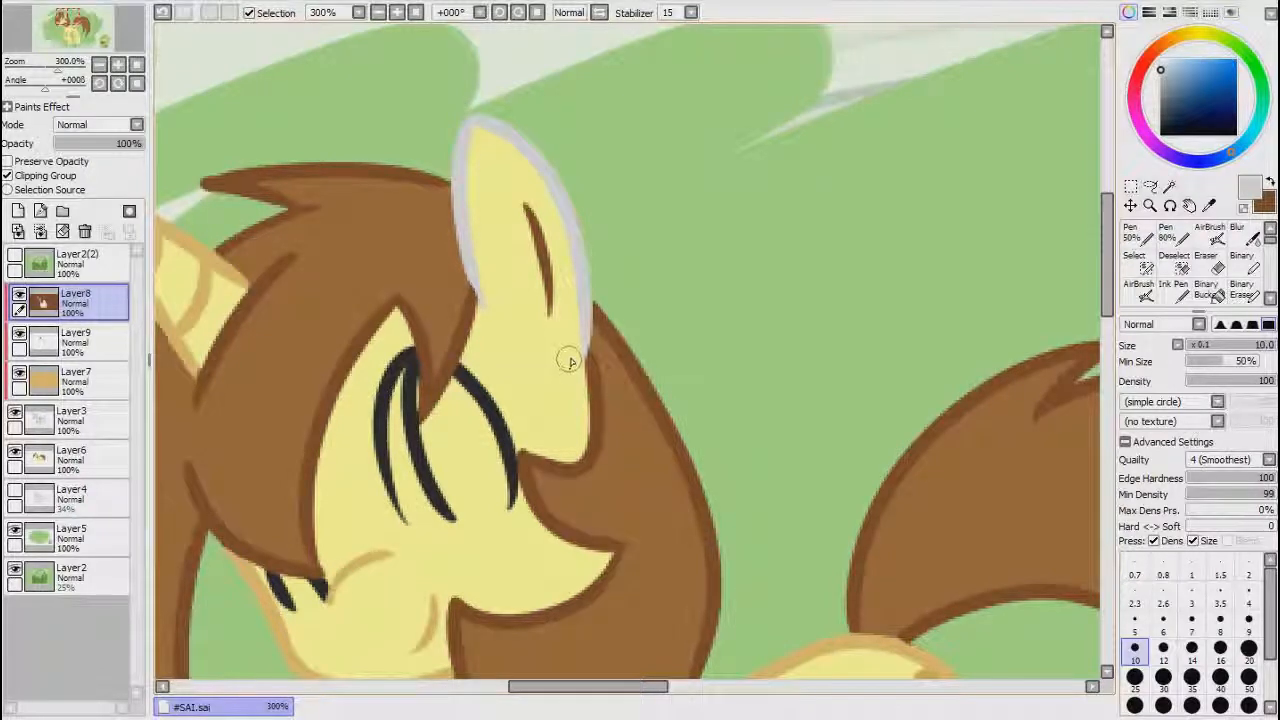
mouse_move(525, 205)
mouse_down()
mouse_move(547, 268)
mouse_move(543, 330)
mouse_up()
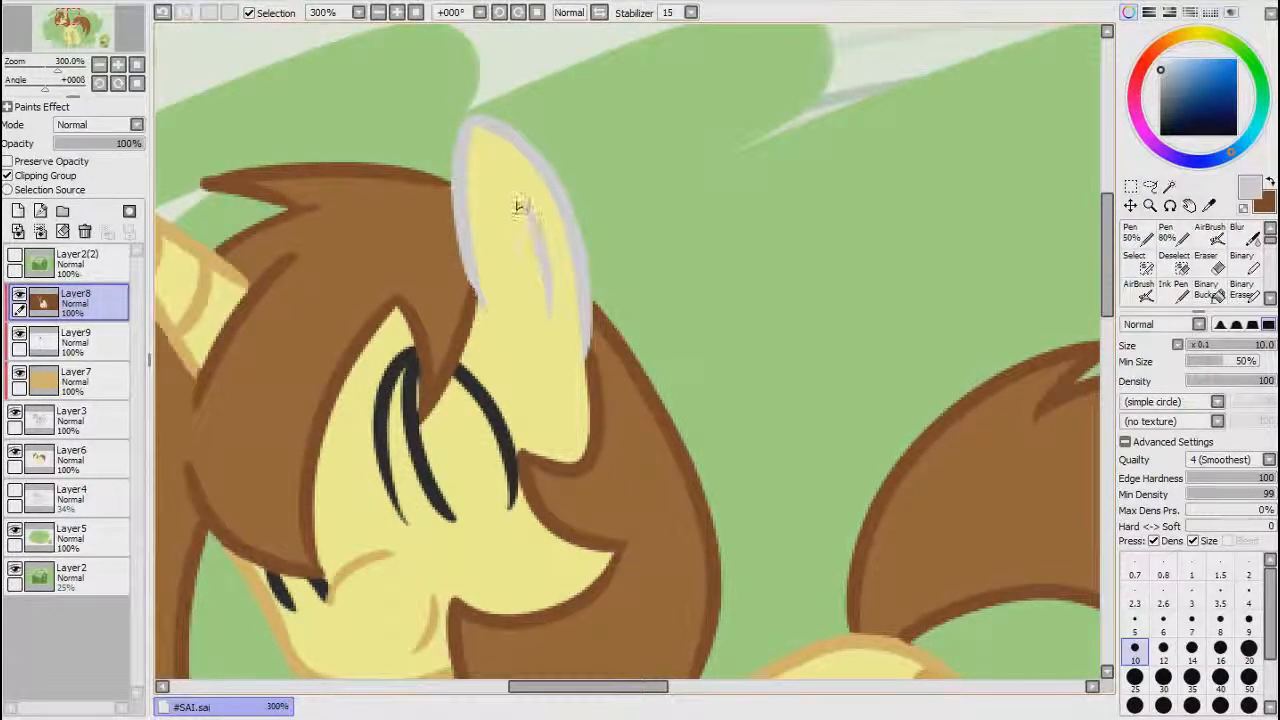
alt+click(420, 167)
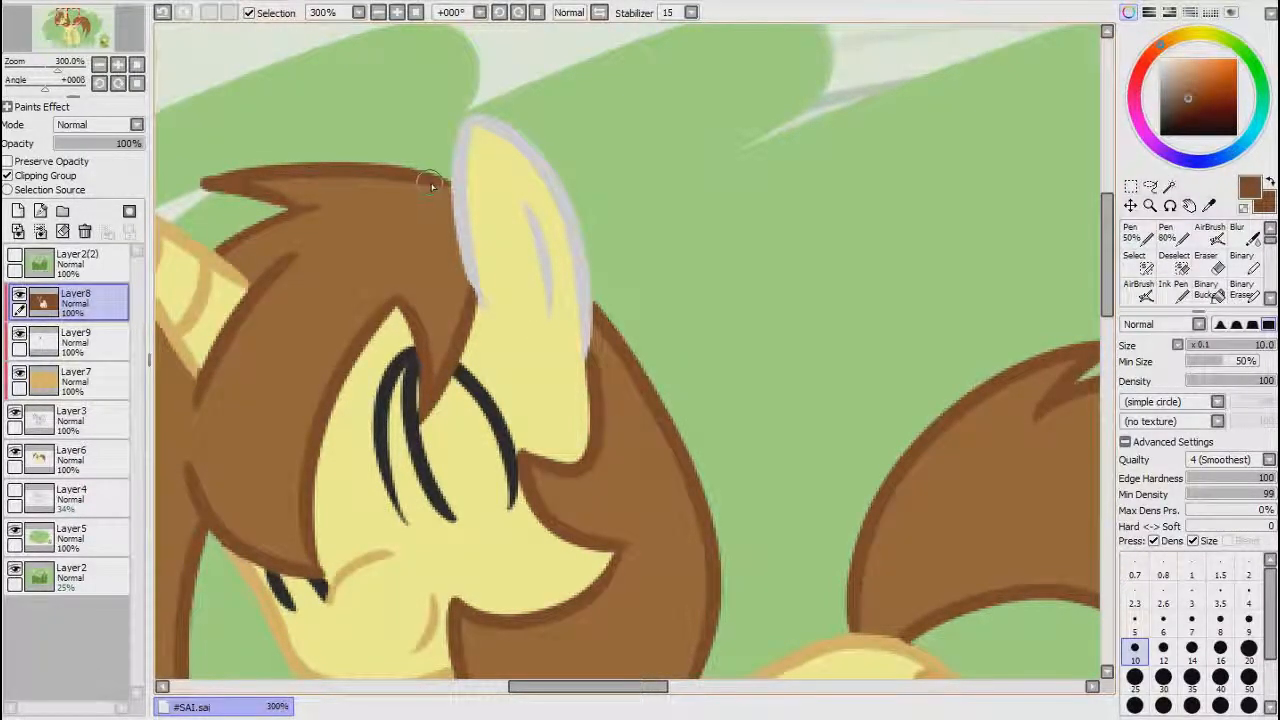
alt+click(460, 152)
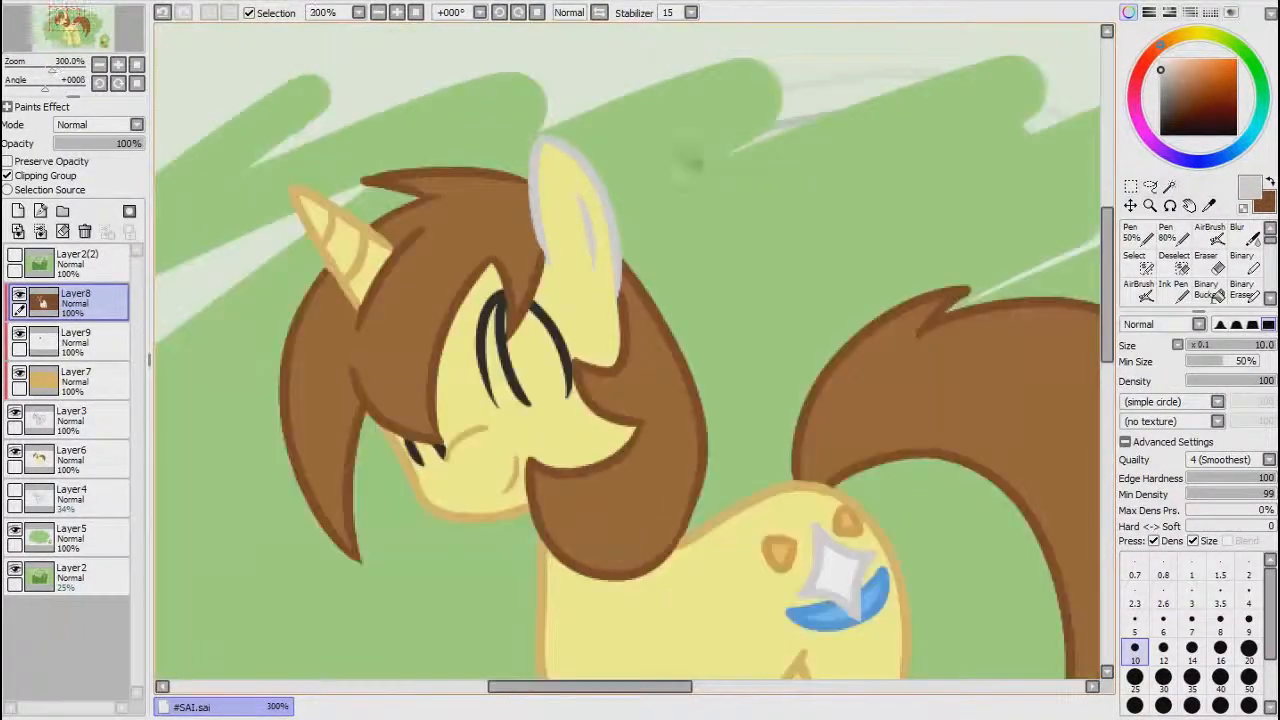
scroll(698, 175, down, 1)
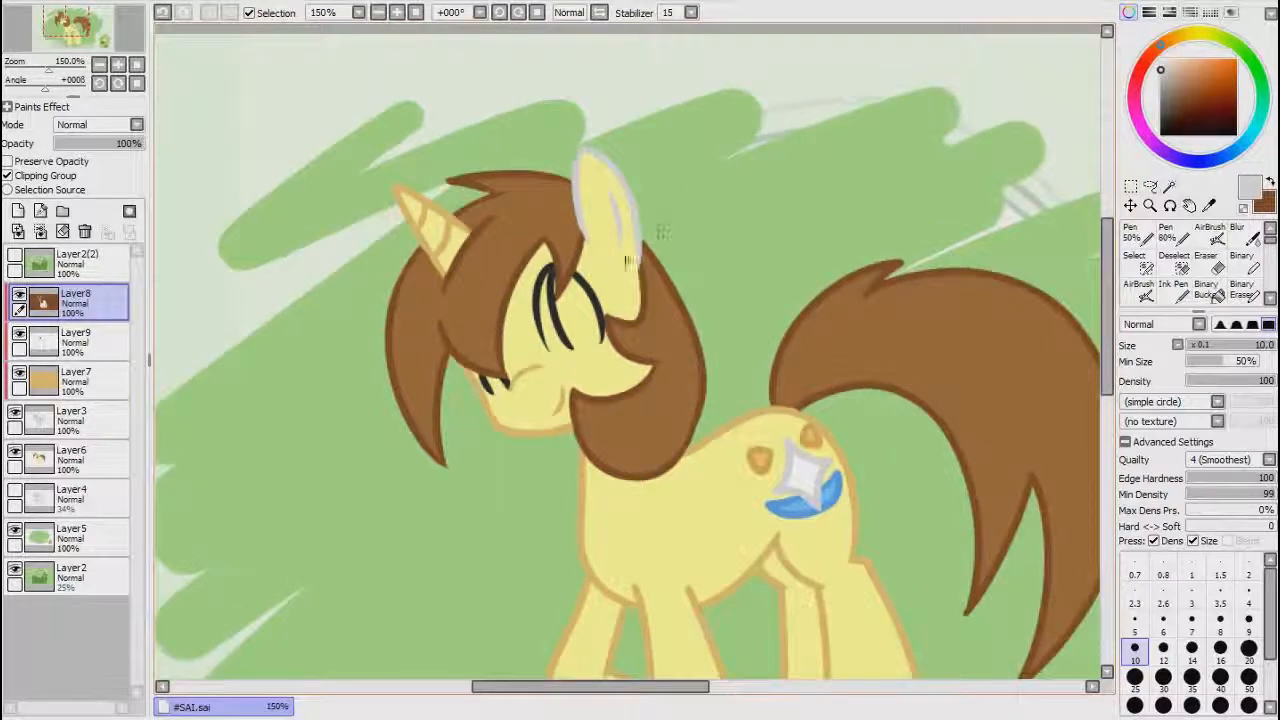
scroll(490, 402, up, 1)
Step: Sample the tan line colour and try it on the ear's front edge, undoing the stroke and keeping Layer8 as the working layer
alt+click(492, 408)
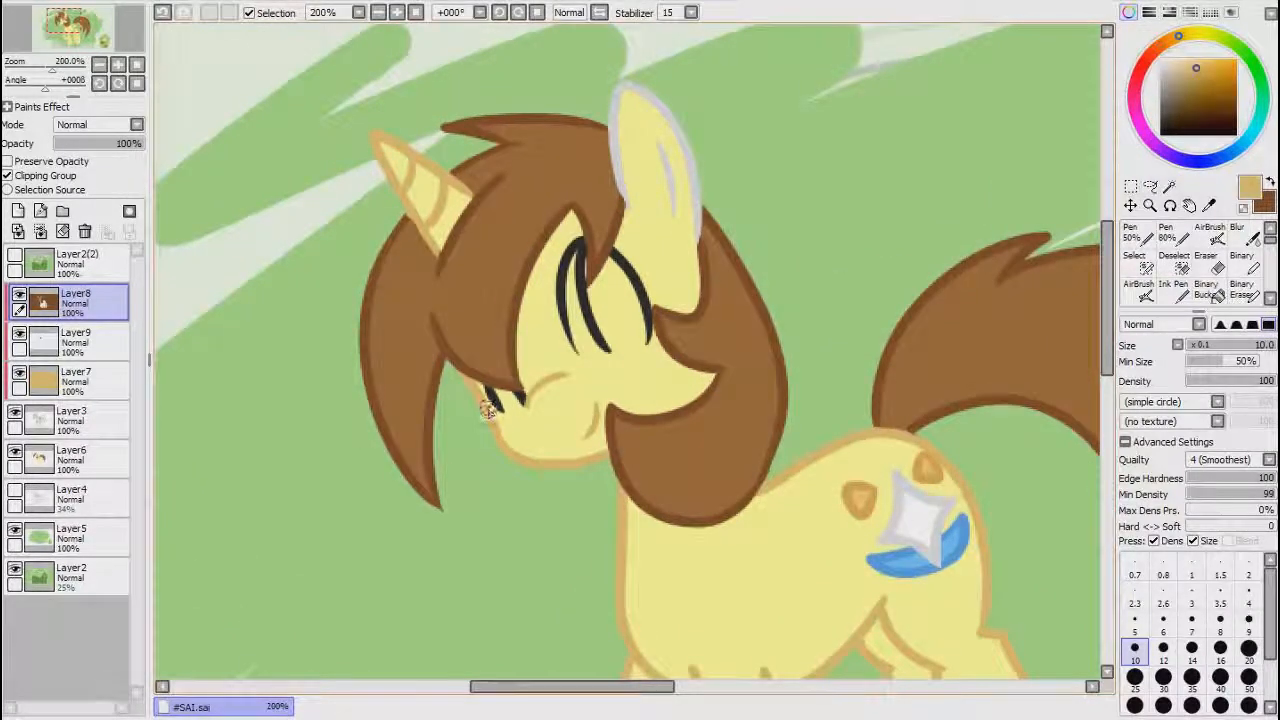
drag(617, 92, 626, 208)
key(ctrl+z)
click(90, 345)
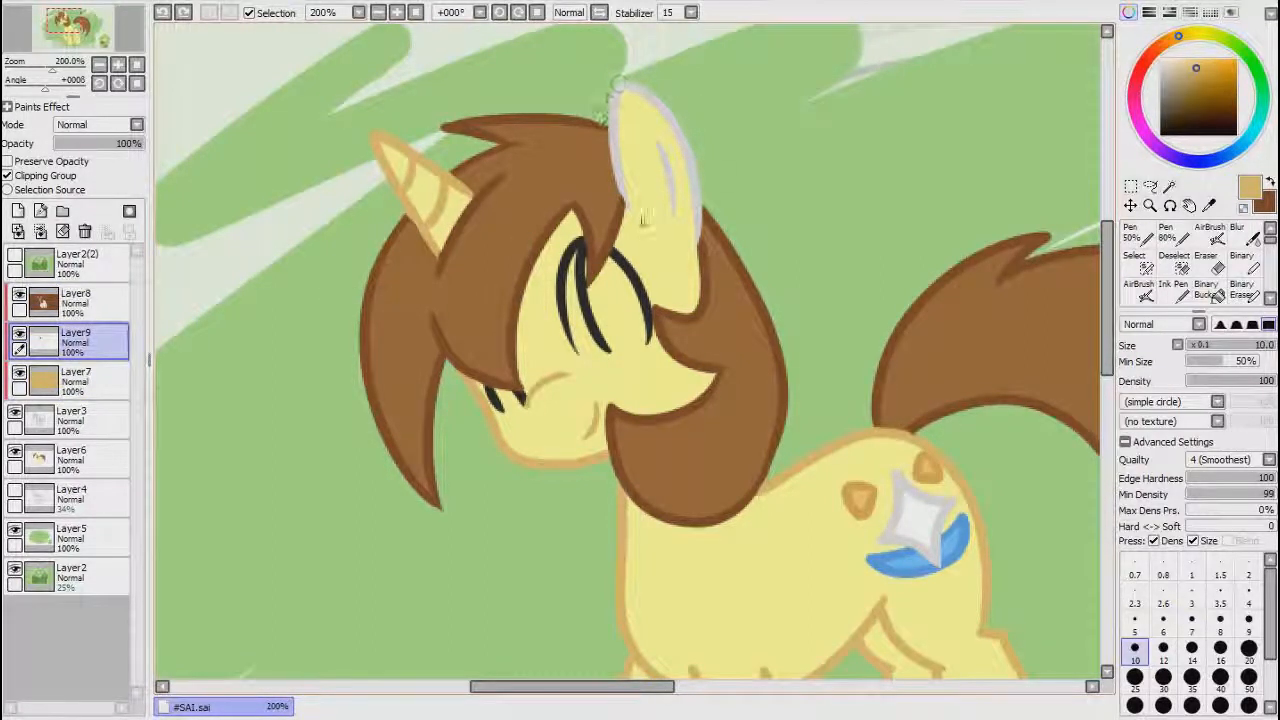
click(127, 291)
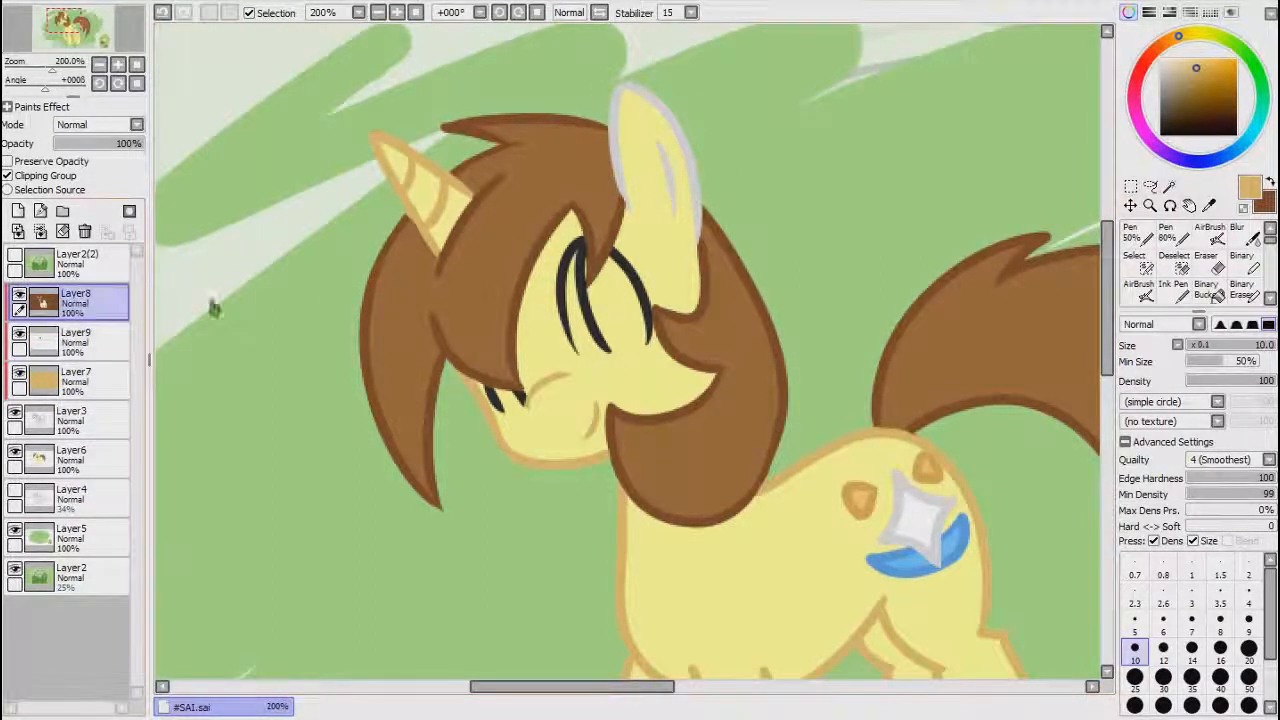
Step: Paint over the ear's grey outer outline and inner line in tan on Layer8 with the size 10 brush
scroll(850, 124, up, 2)
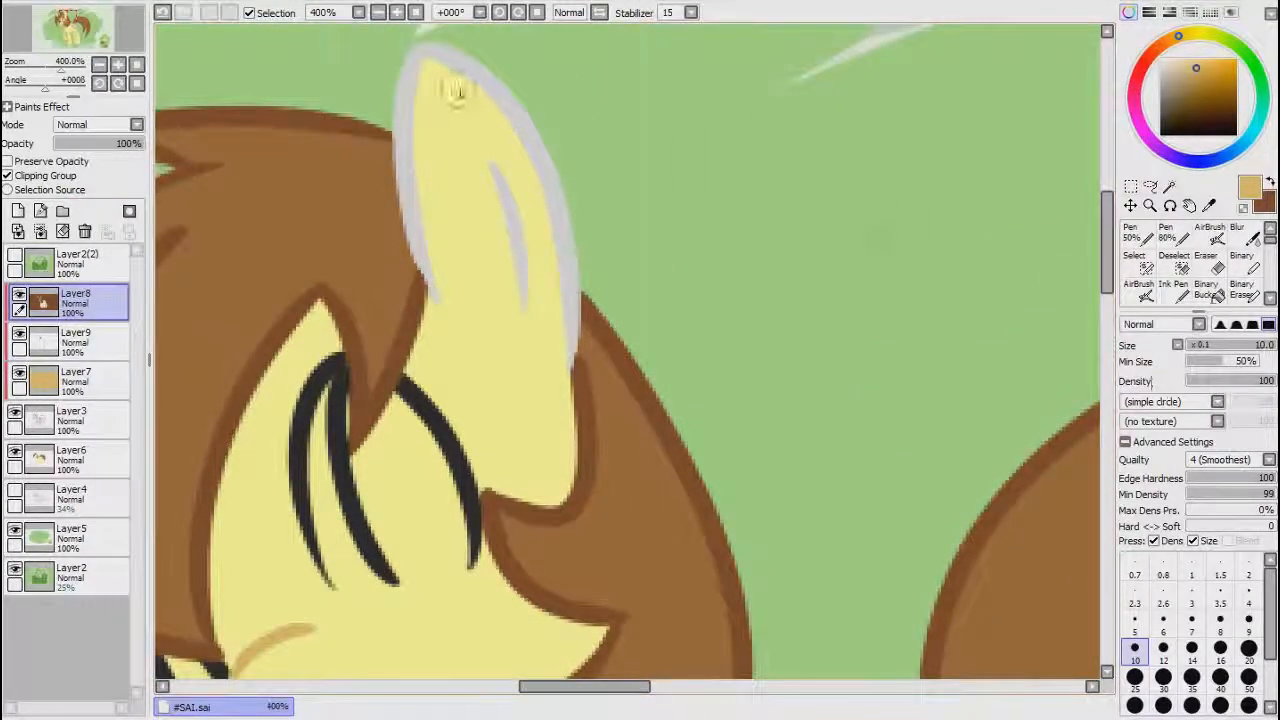
drag(417, 57, 400, 190)
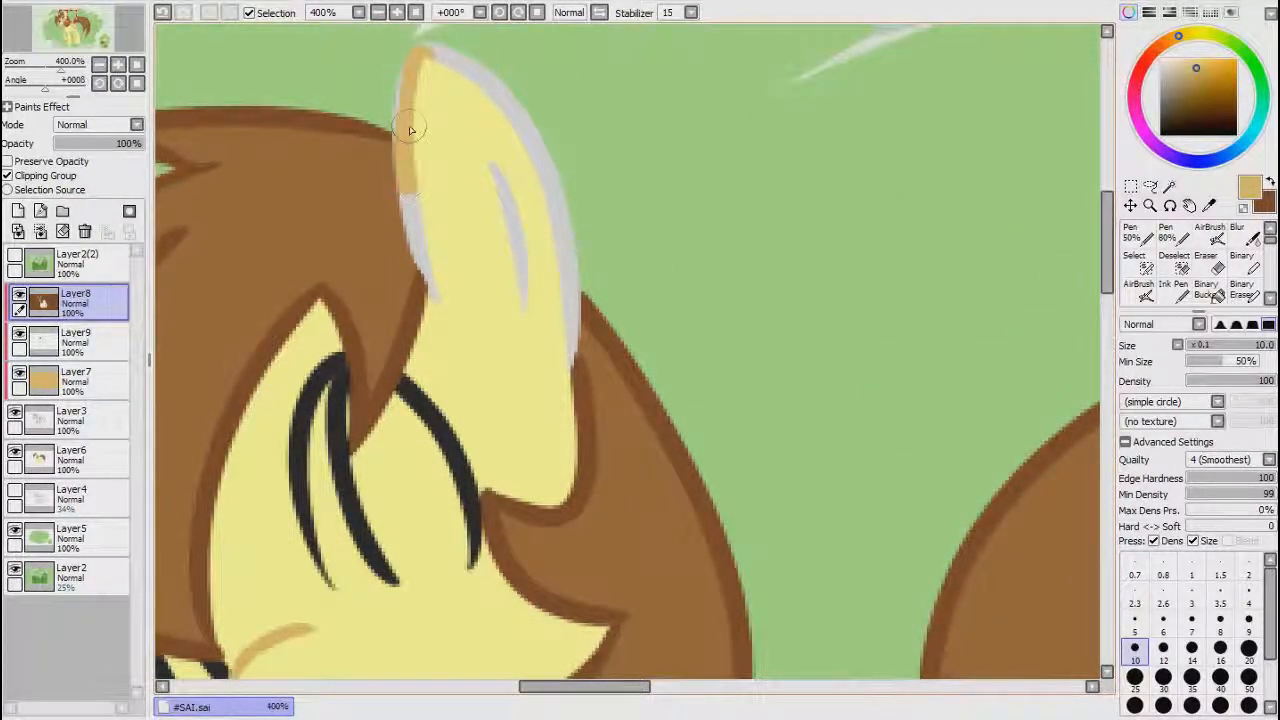
mouse_move(406, 63)
mouse_down()
mouse_move(423, 238)
mouse_move(456, 297)
mouse_move(434, 263)
mouse_up()
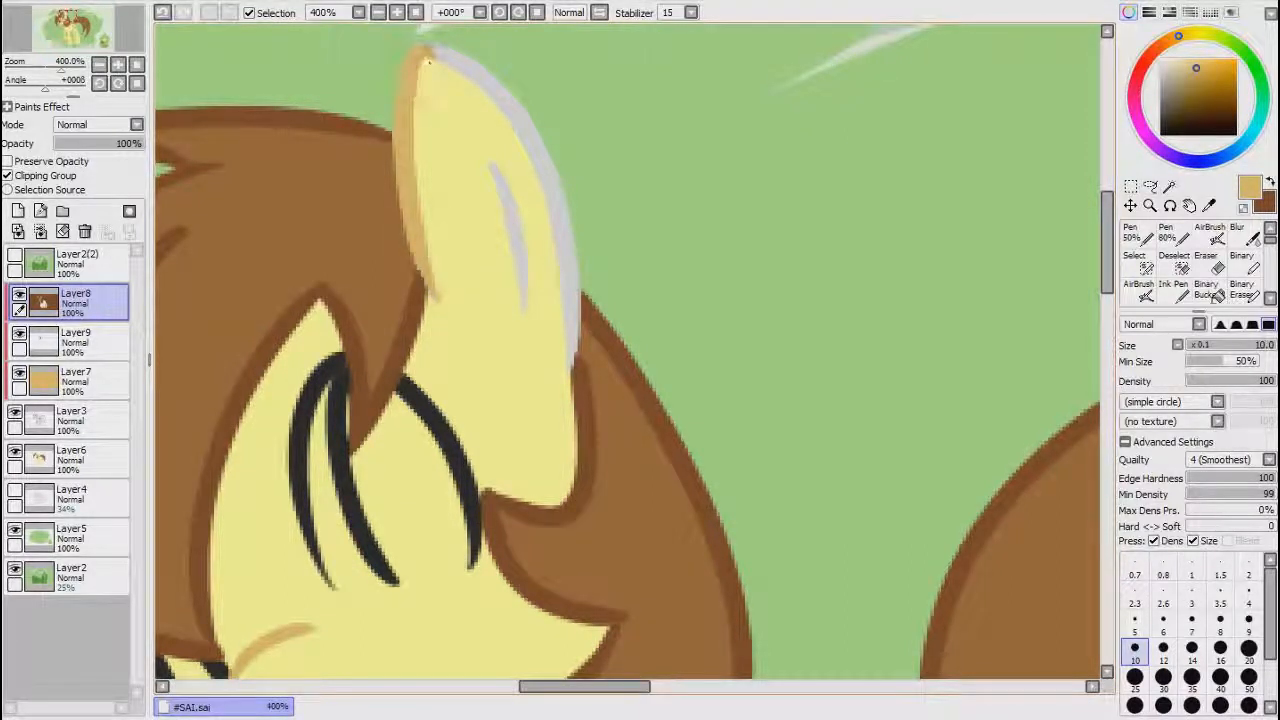
mouse_move(430, 67)
mouse_down()
mouse_move(506, 131)
mouse_move(437, 77)
mouse_move(539, 230)
mouse_move(490, 157)
mouse_move(524, 303)
mouse_up()
drag(522, 123, 568, 384)
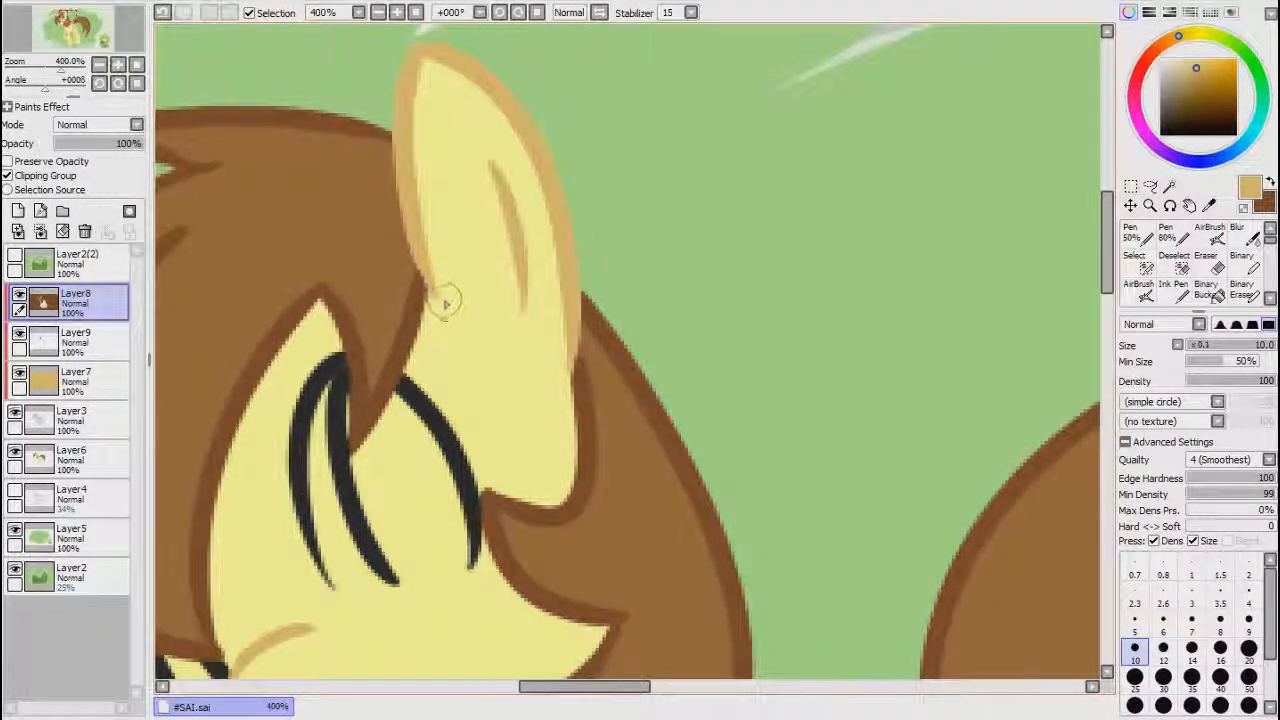
Step: Hide Layer8, Layer9 and Layer7 and add a new layer above them, clipped to the line art
click(416, 13)
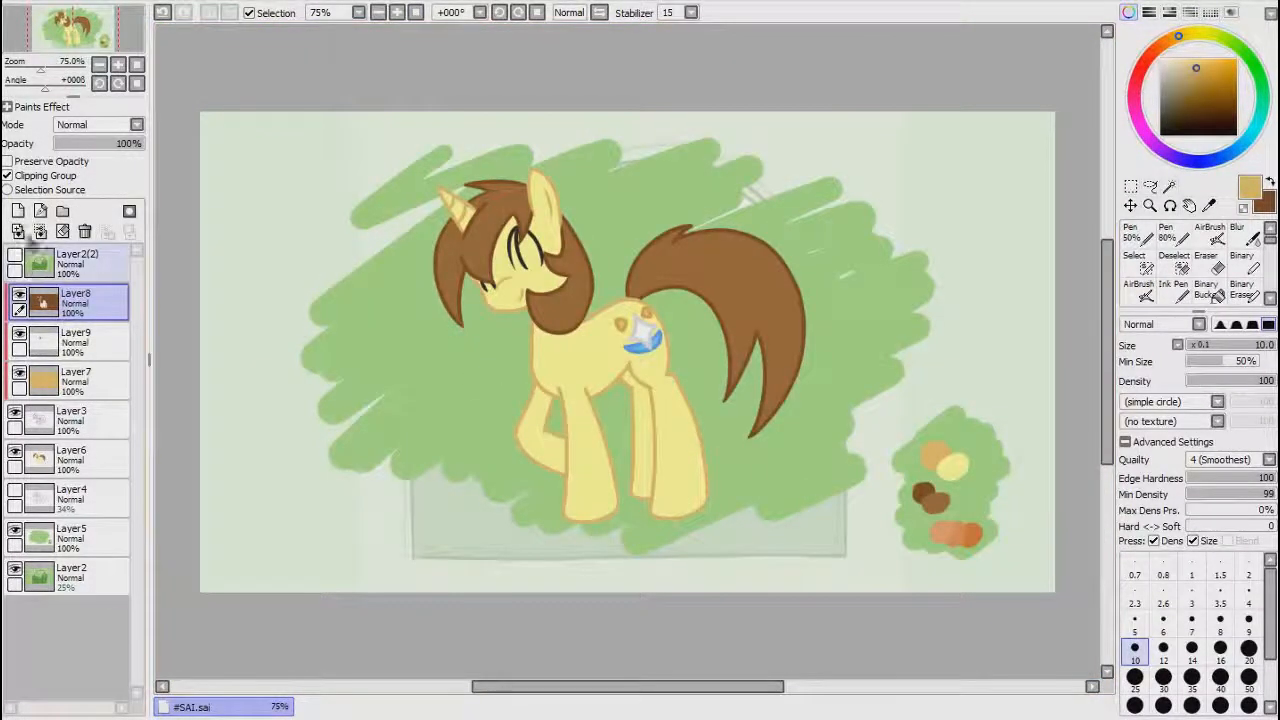
click(19, 294)
click(19, 333)
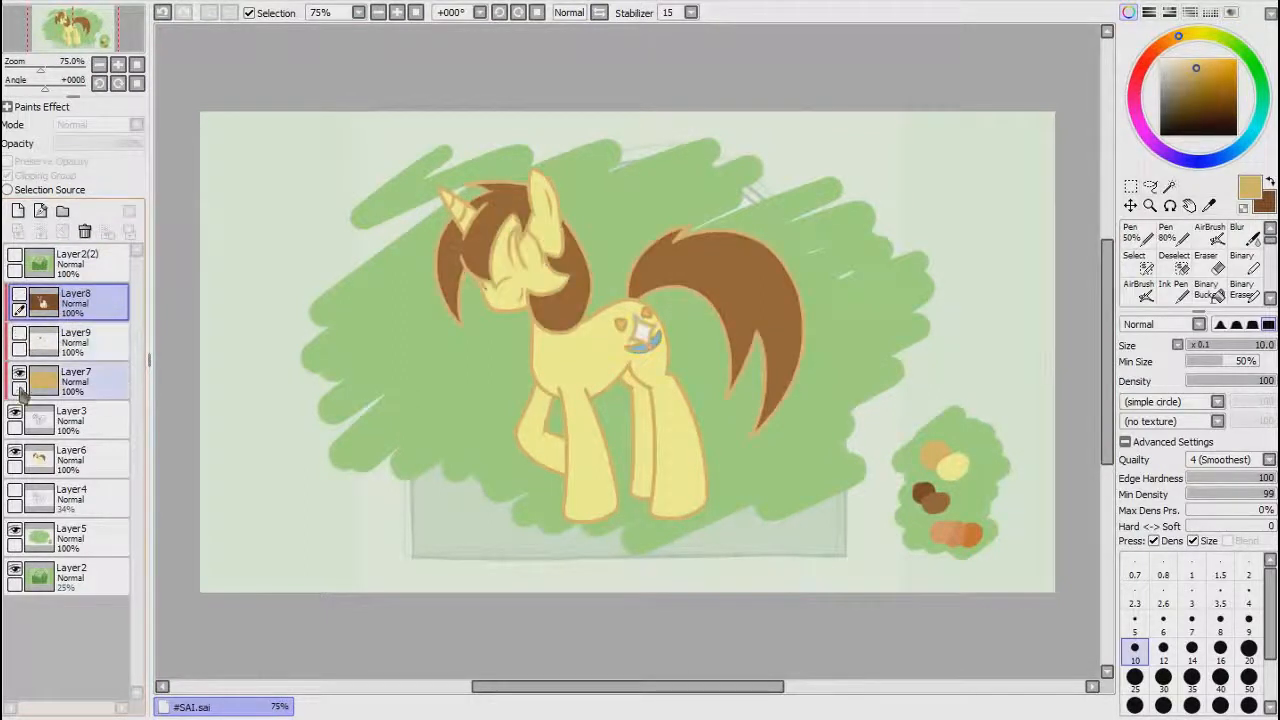
click(19, 378)
click(18, 210)
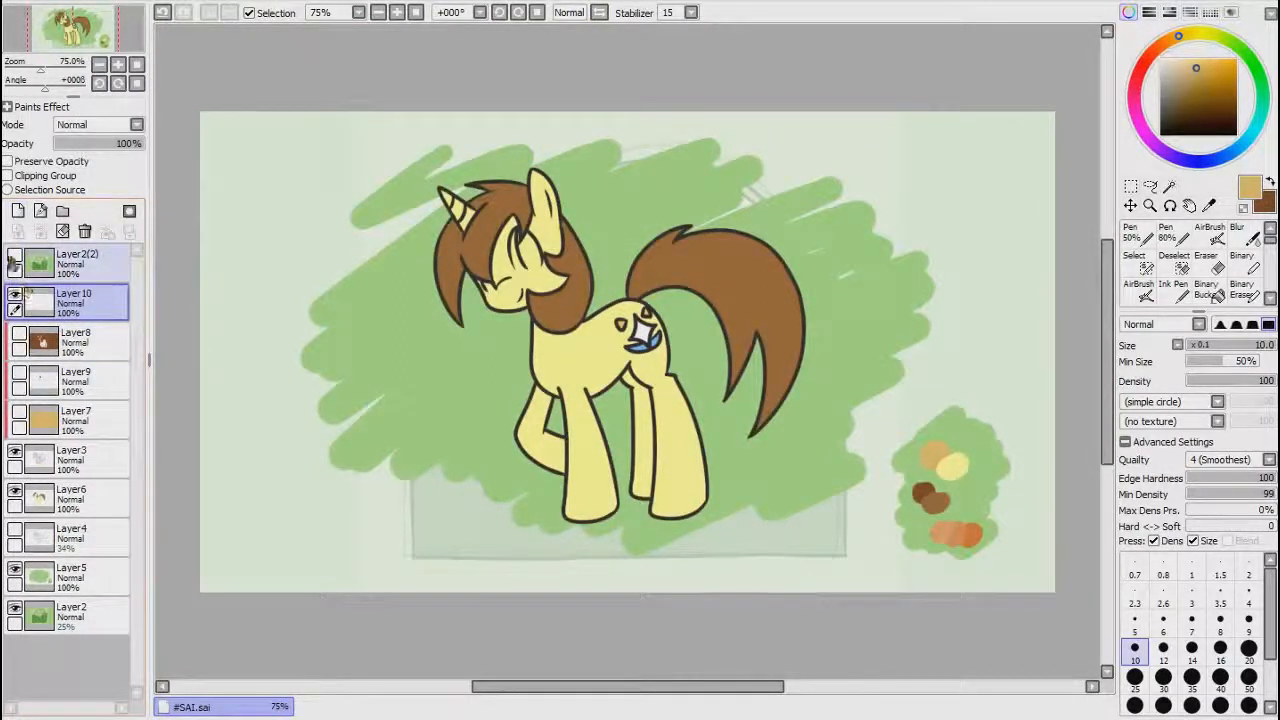
Step: Sample the pale yellow palette swatch and flood the new clipped layer with it using the Binary Bucket
scroll(887, 325, up, 1)
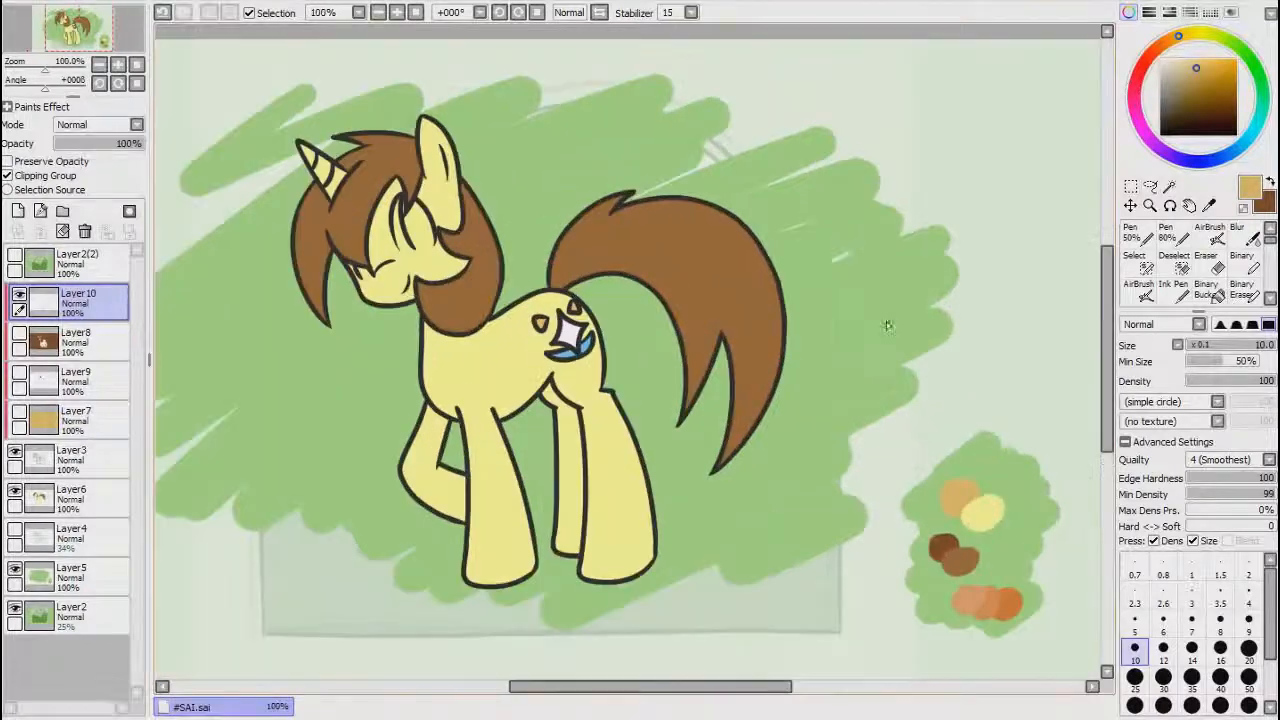
click(1210, 292)
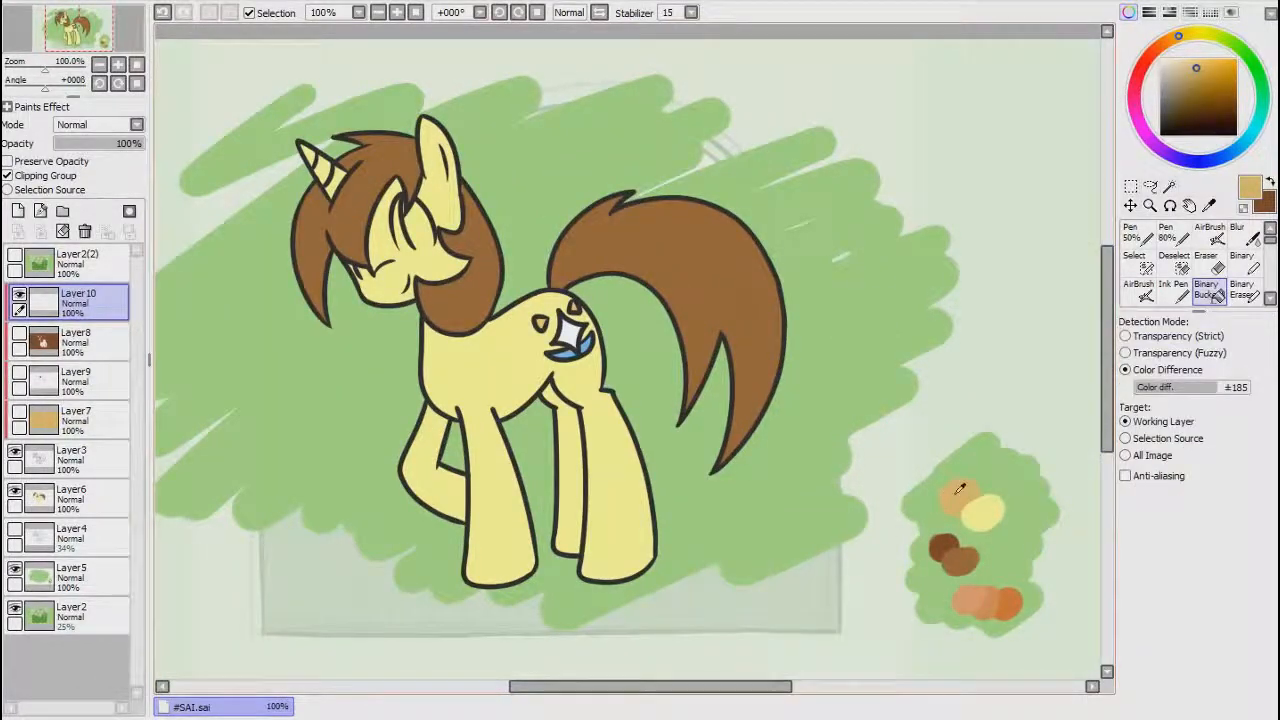
alt+click(995, 512)
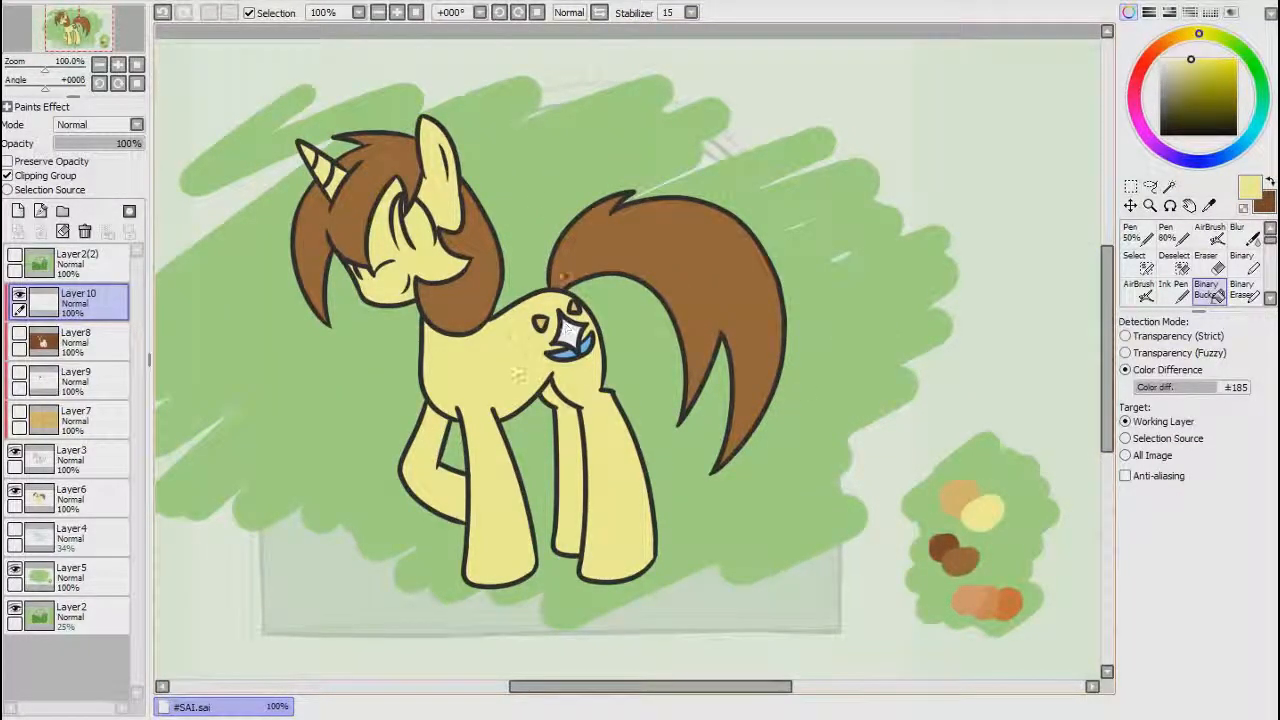
scroll(563, 240, down, 1)
click(565, 219)
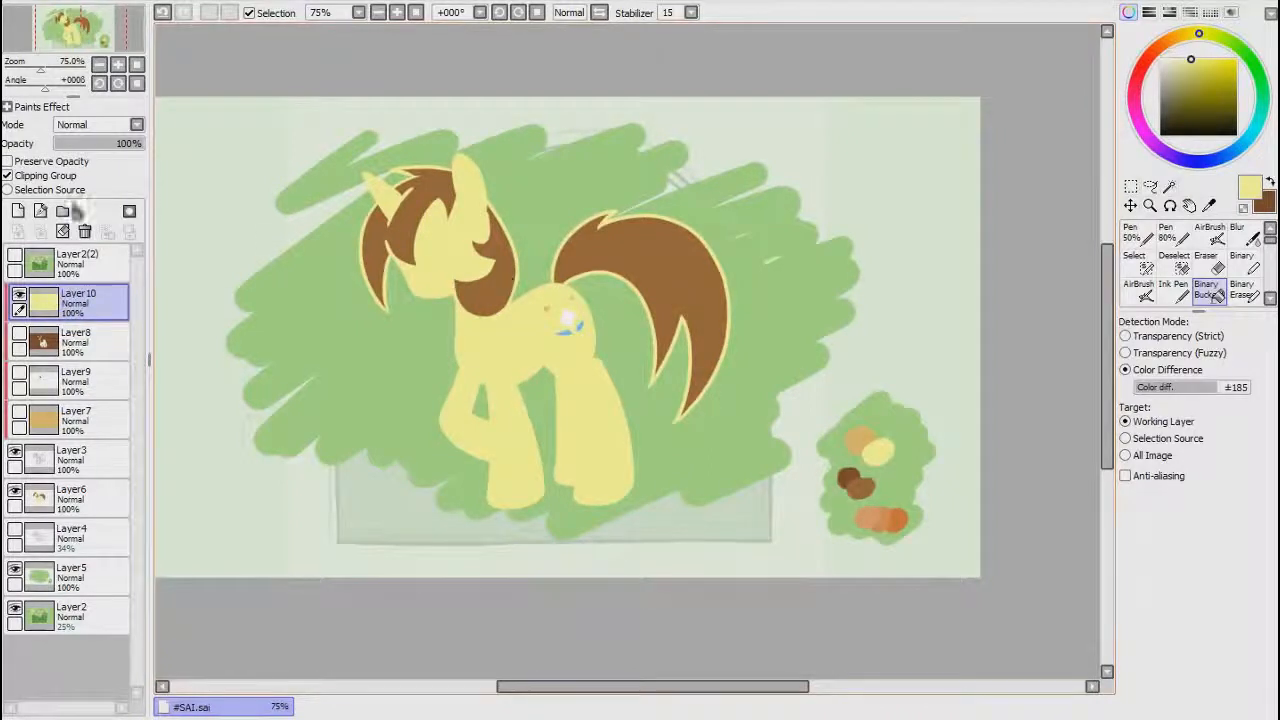
Step: Add another clipped layer above the yellow one, fill it with black and reduce its opacity to 25%
click(18, 211)
click(44, 178)
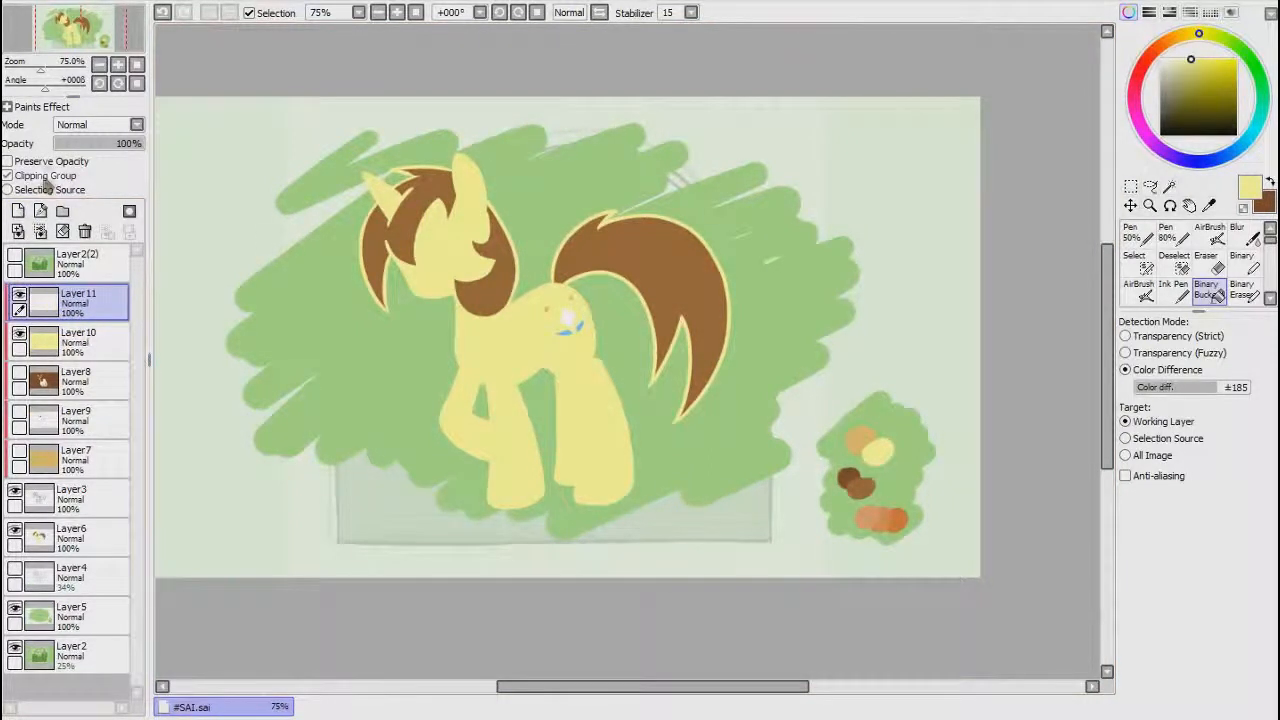
drag(1193, 116, 1160, 135)
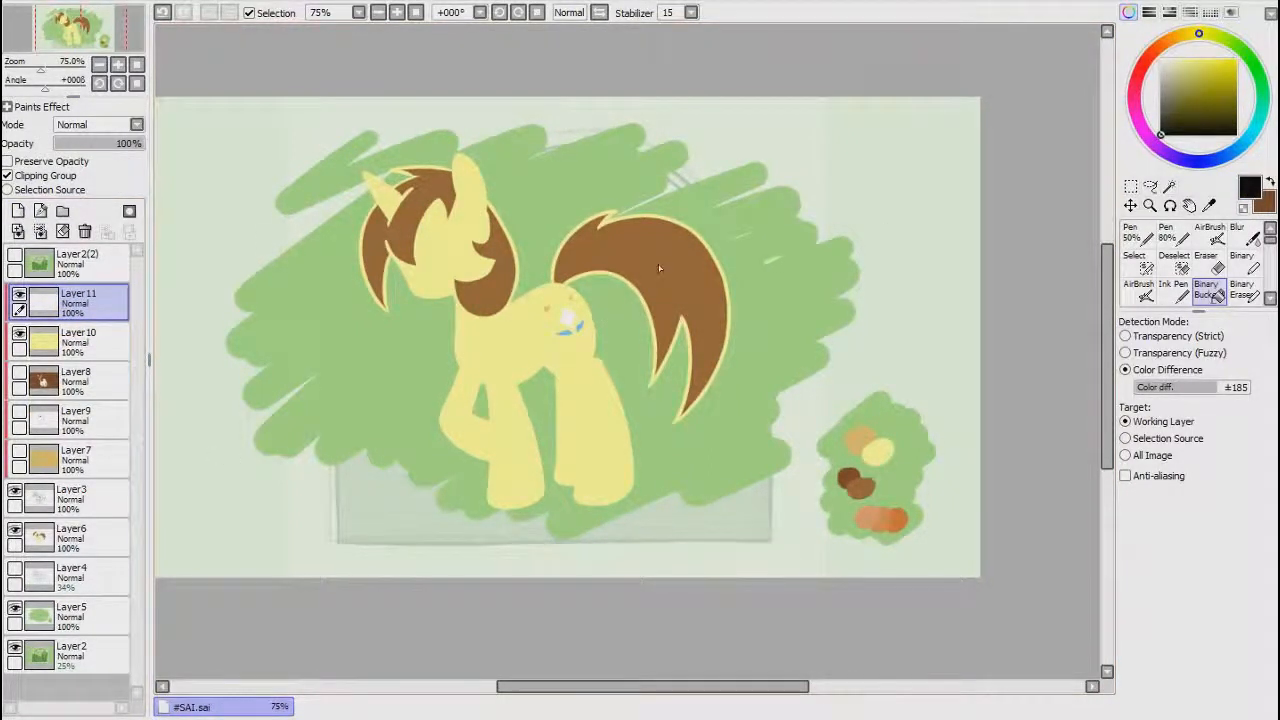
click(565, 146)
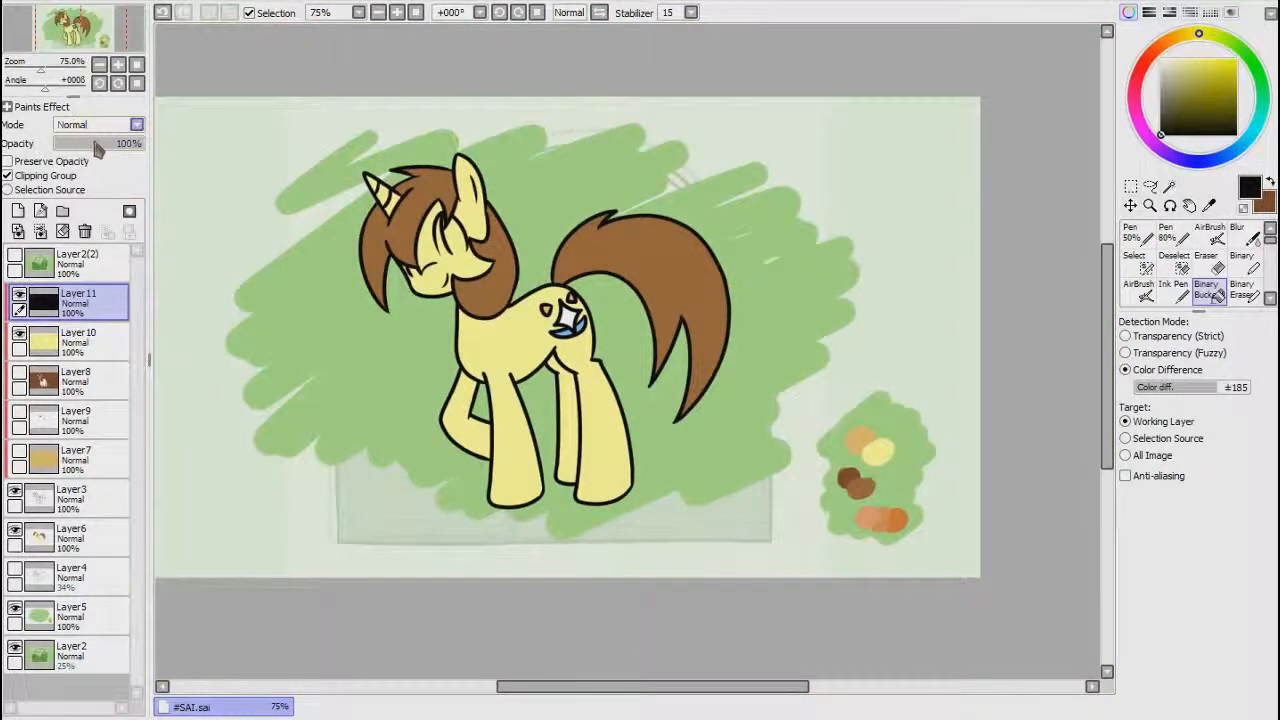
drag(100, 146, 77, 147)
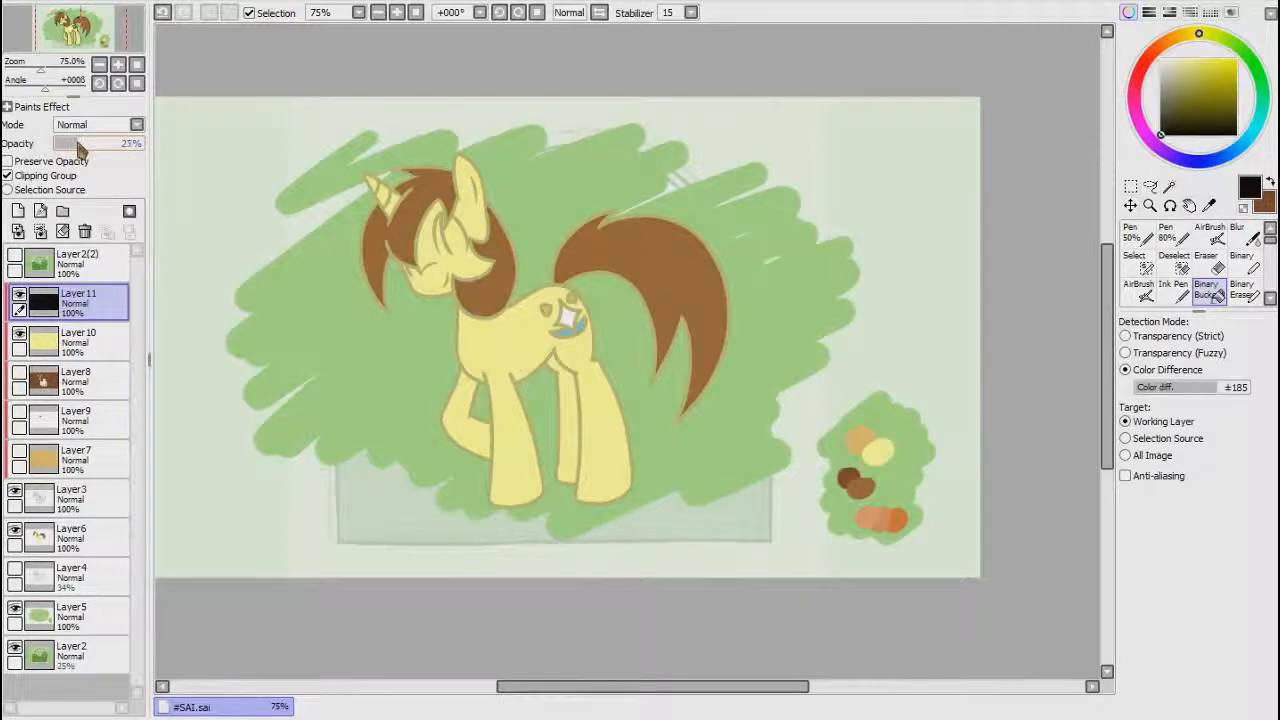
scroll(503, 195, up, 2)
scroll(524, 215, down, 1)
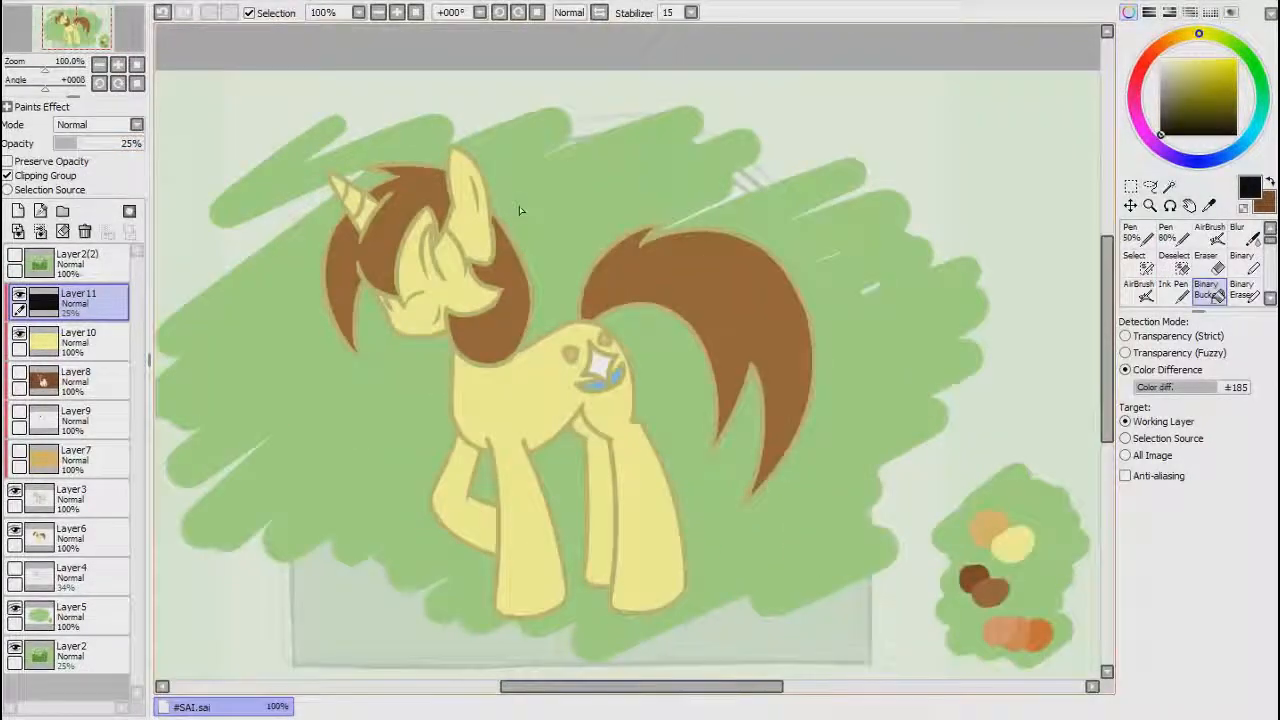
scroll(398, 203, up, 2)
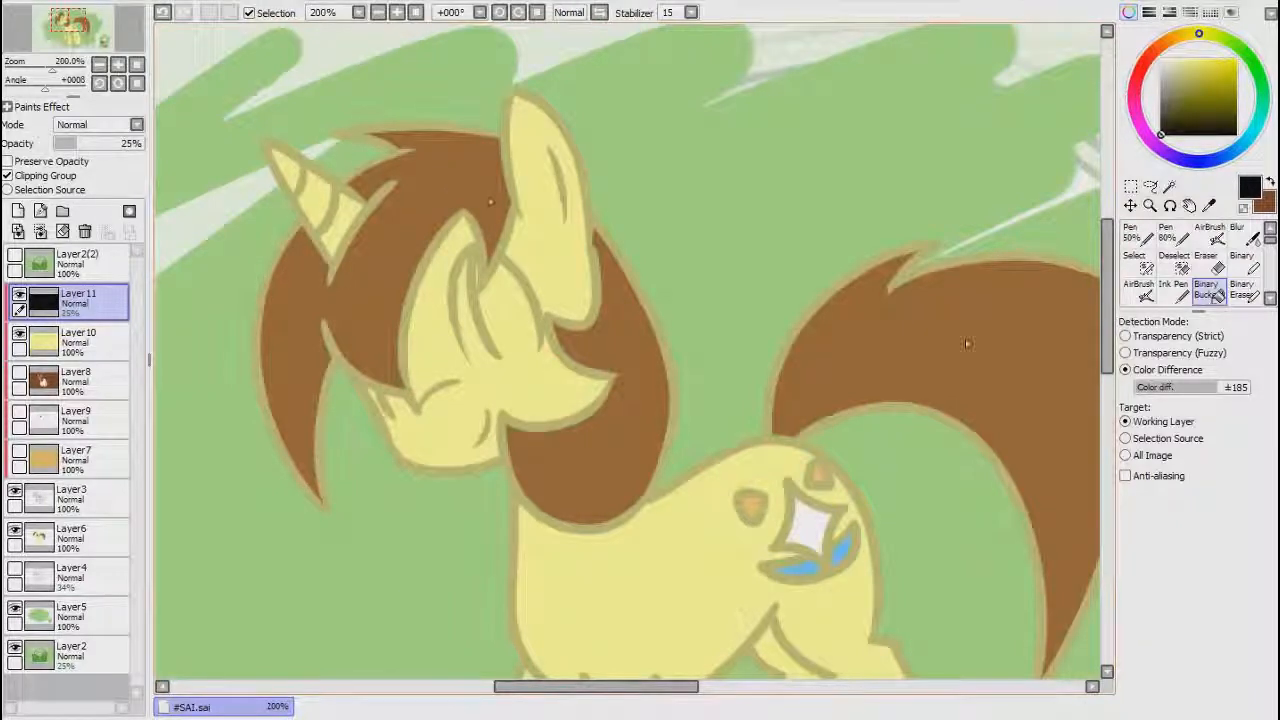
scroll(963, 338, down, 2)
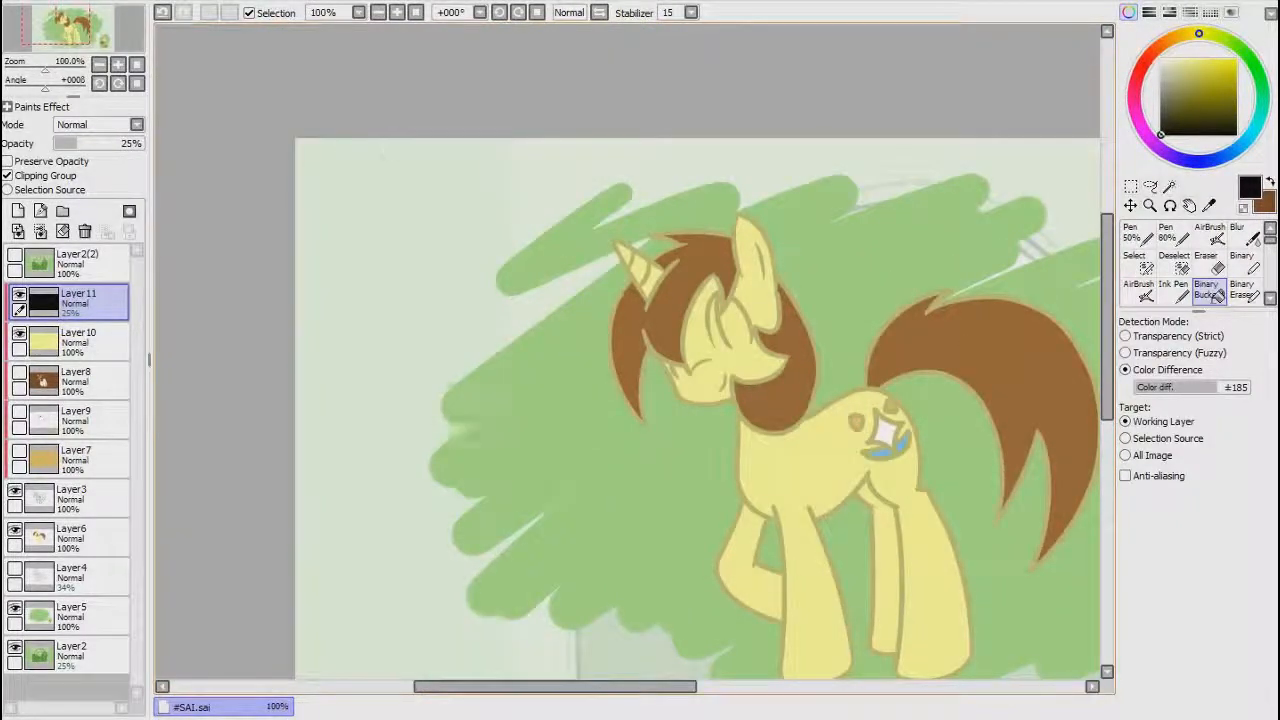
click(419, 16)
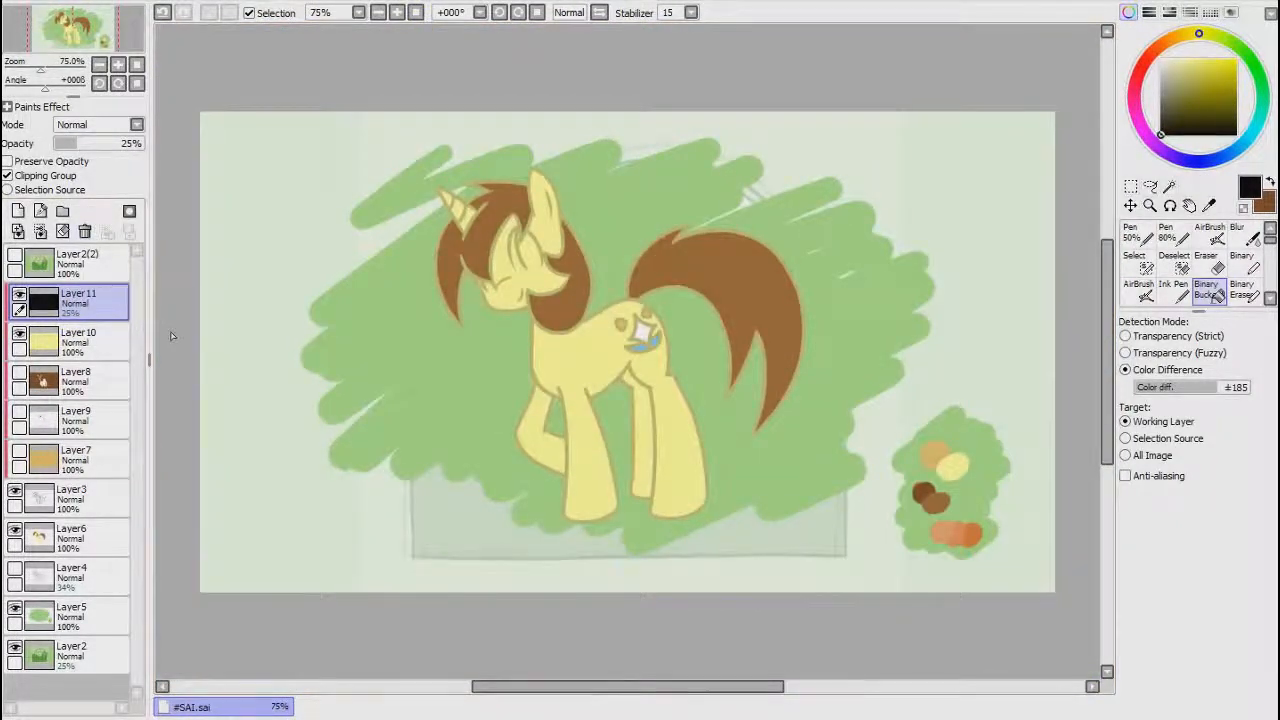
Step: Delete the black and yellow clipped layers and show Layer8, Layer9 and Layer7 again
click(85, 231)
click(85, 231)
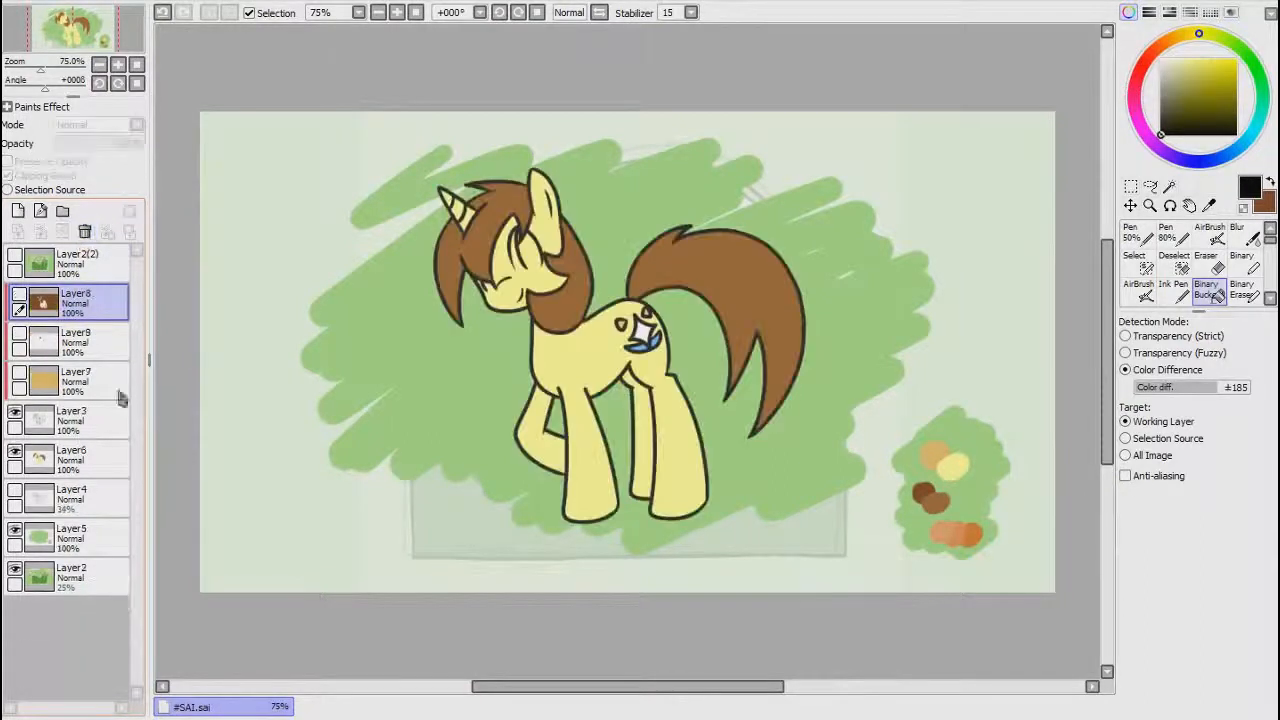
click(19, 294)
click(19, 336)
click(19, 336)
click(19, 372)
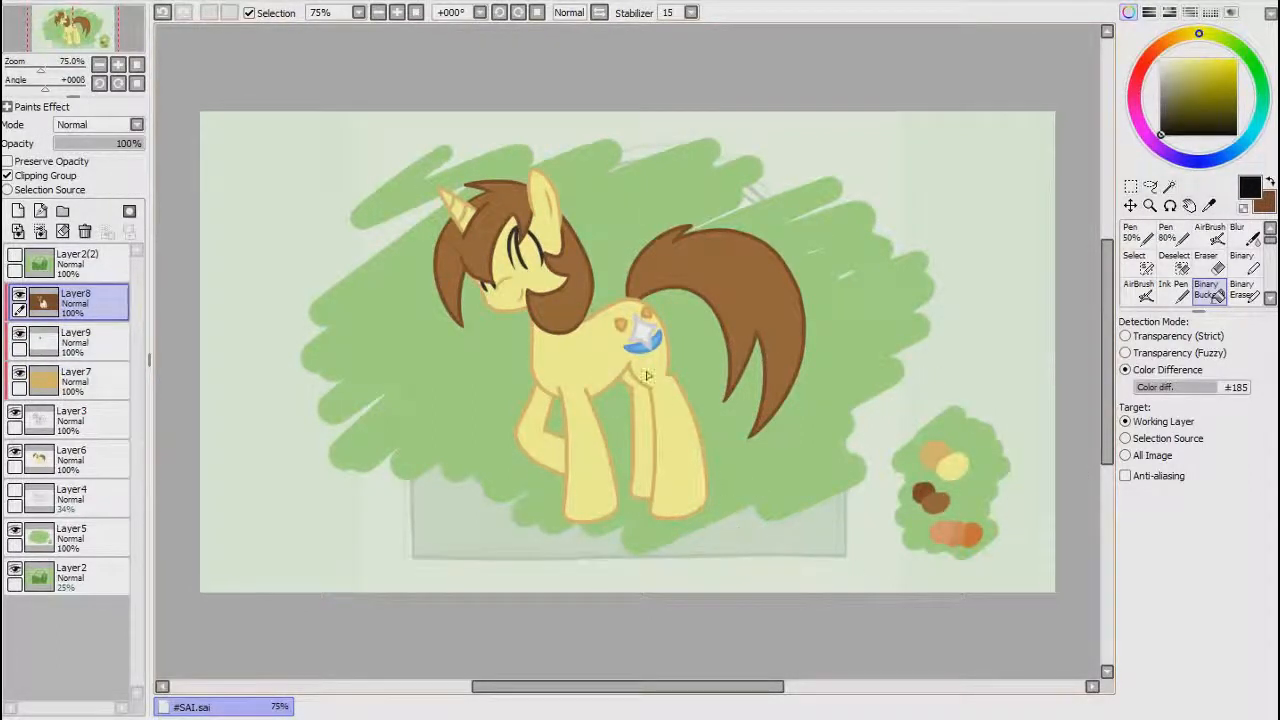
Step: Select Layer6 and examine the eye area while switching the layer's flat colours off and on
scroll(540, 250, up, 6)
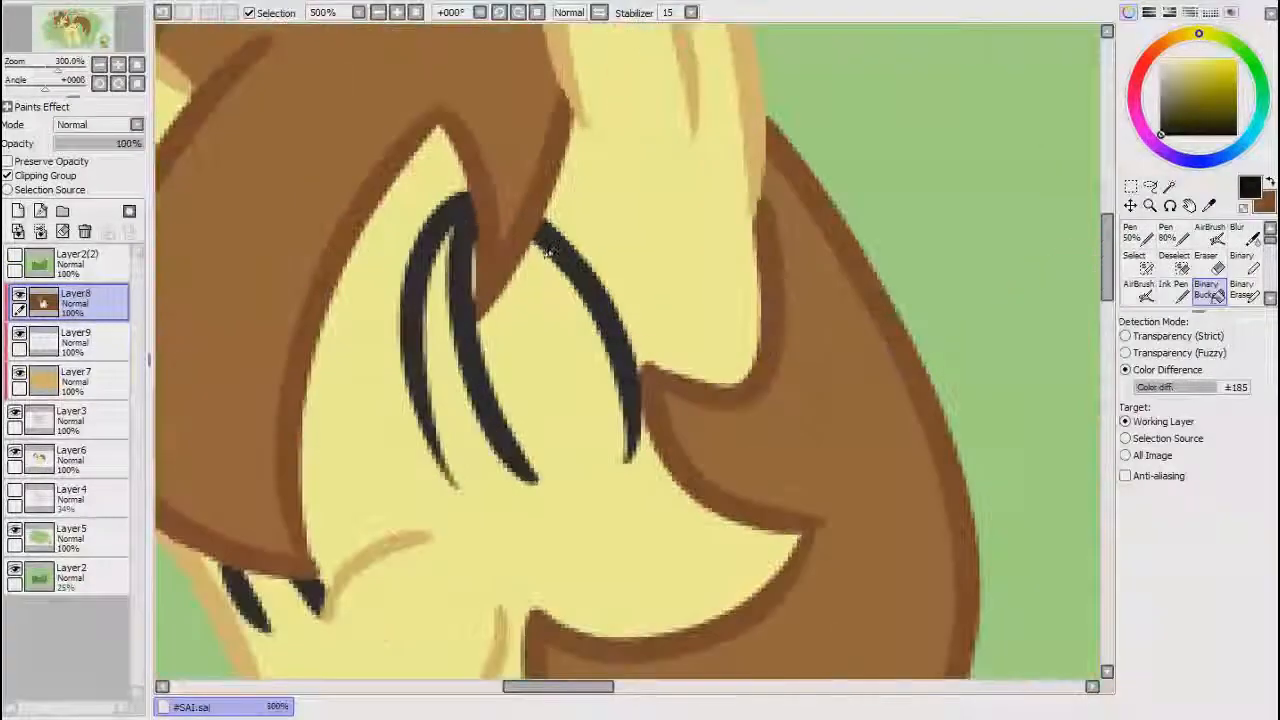
scroll(537, 255, down, 2)
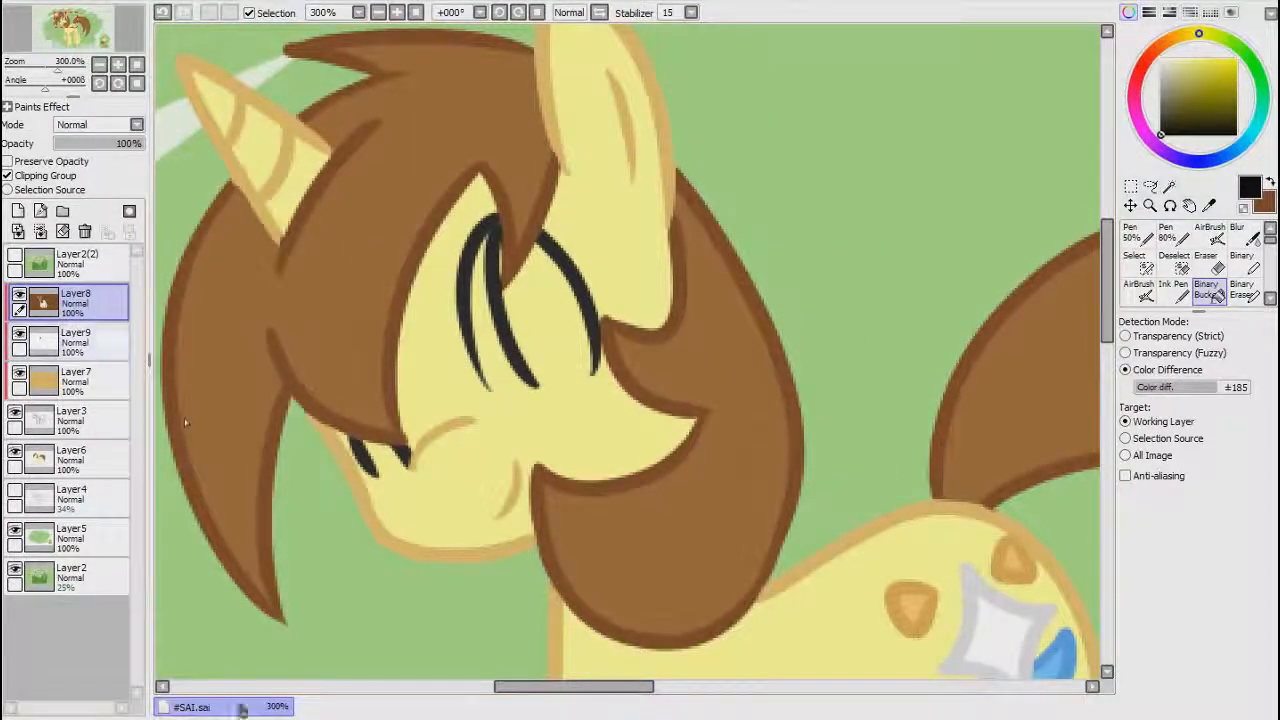
click(95, 453)
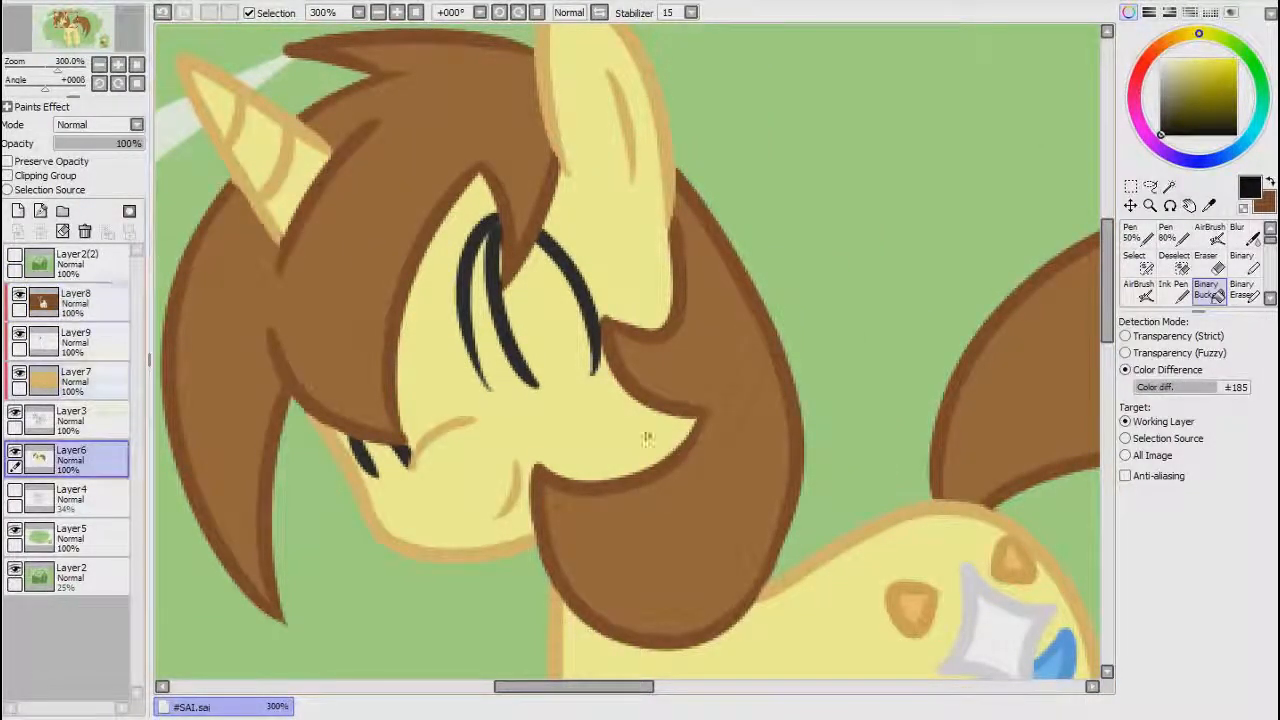
click(15, 457)
click(15, 457)
click(15, 457)
click(15, 457)
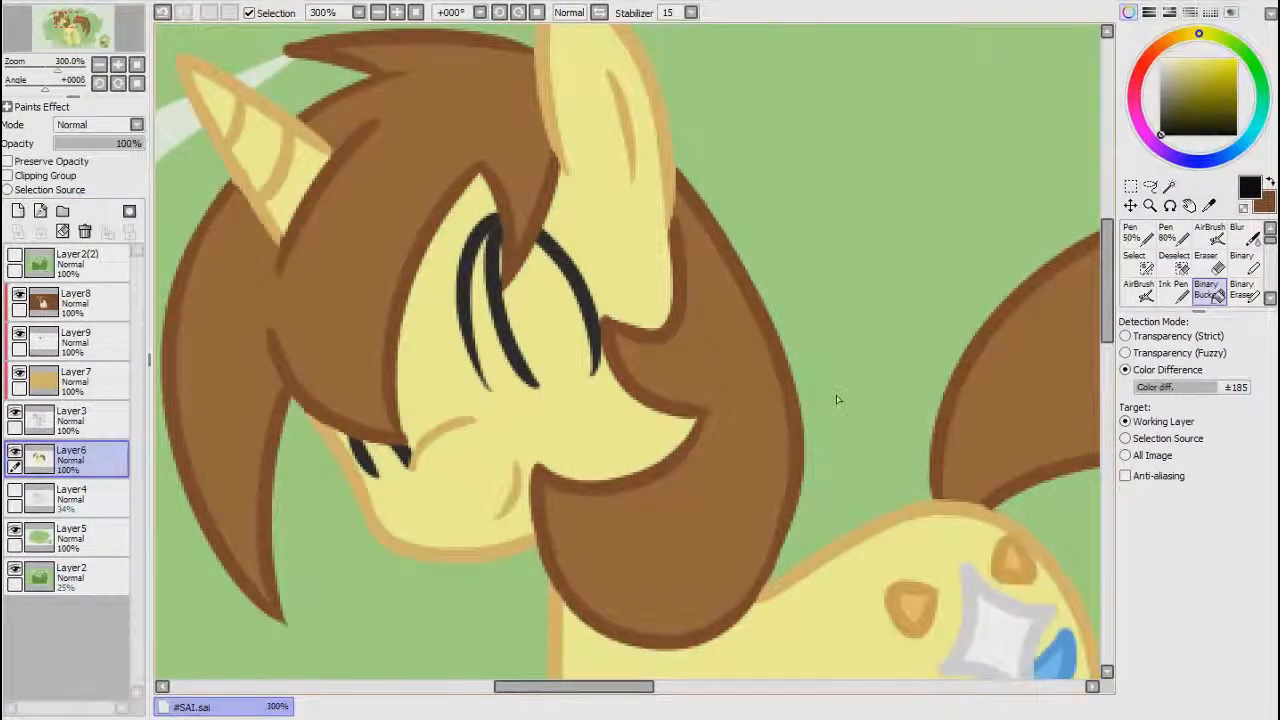
scroll(838, 399, down, 1)
scroll(838, 399, up, 3)
scroll(838, 399, down, 1)
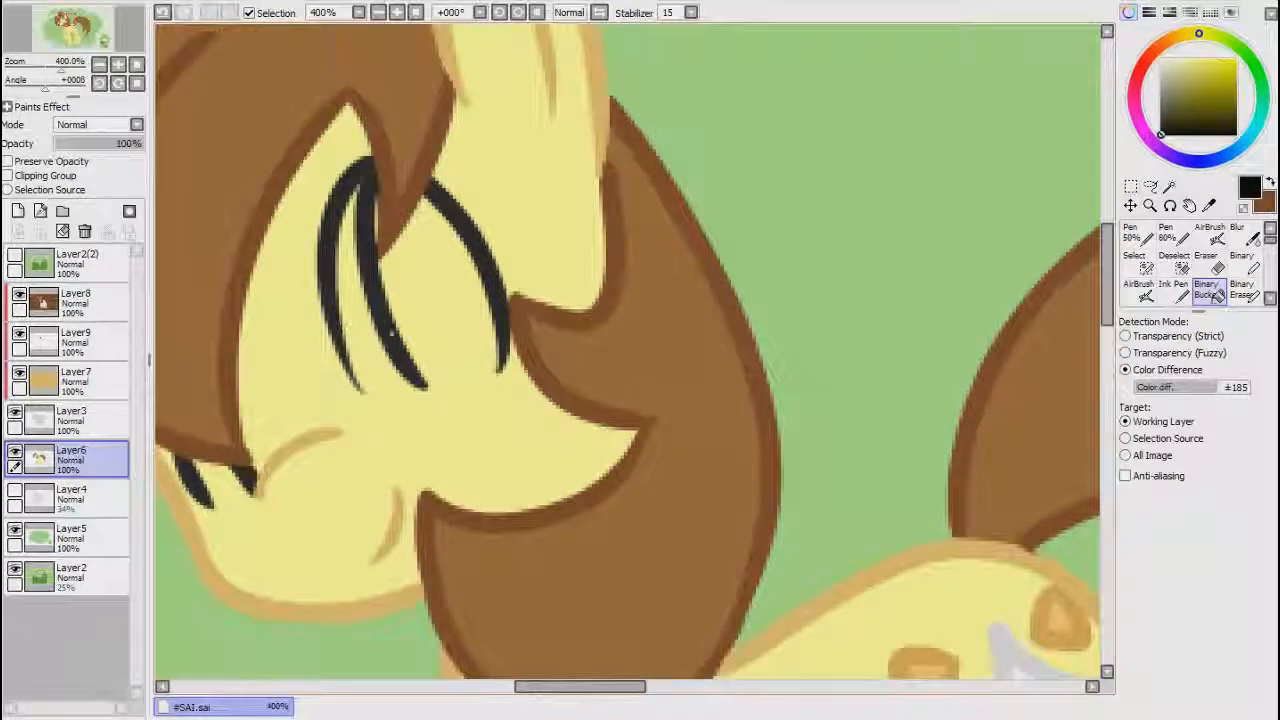
scroll(392, 332, down, 1)
drag(591, 681, 563, 686)
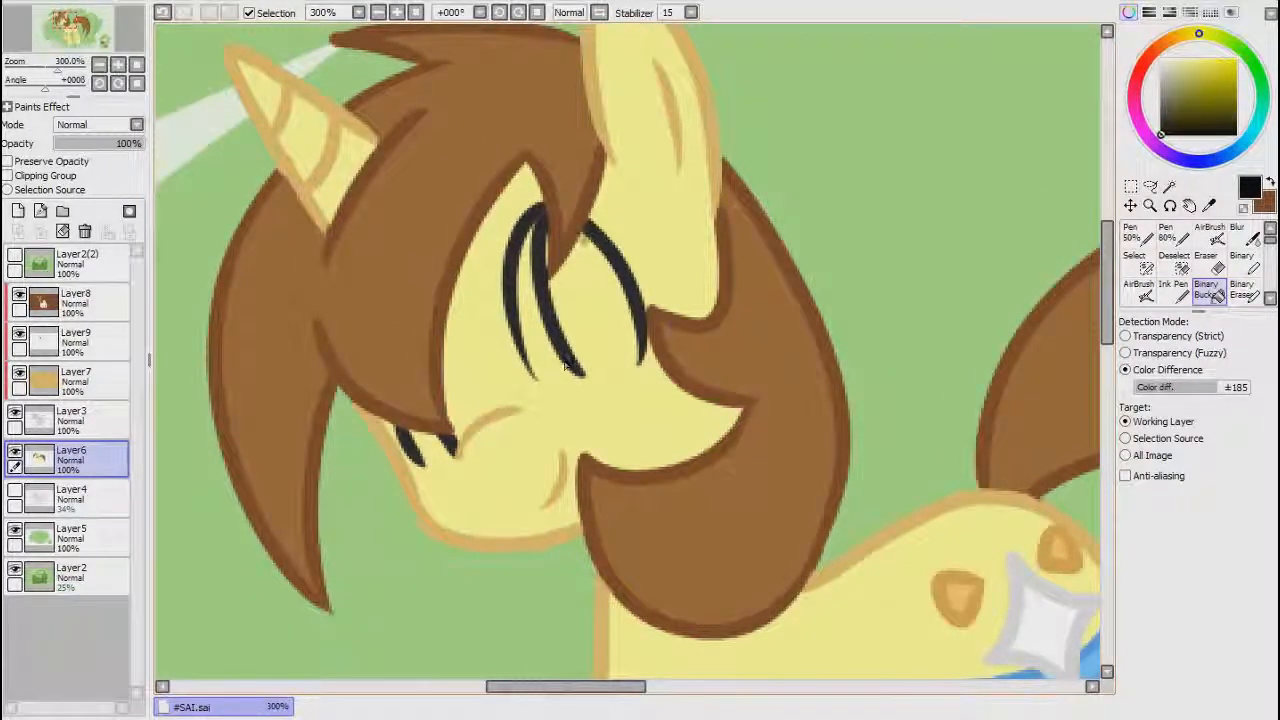
click(16, 458)
click(16, 458)
click(16, 458)
click(16, 458)
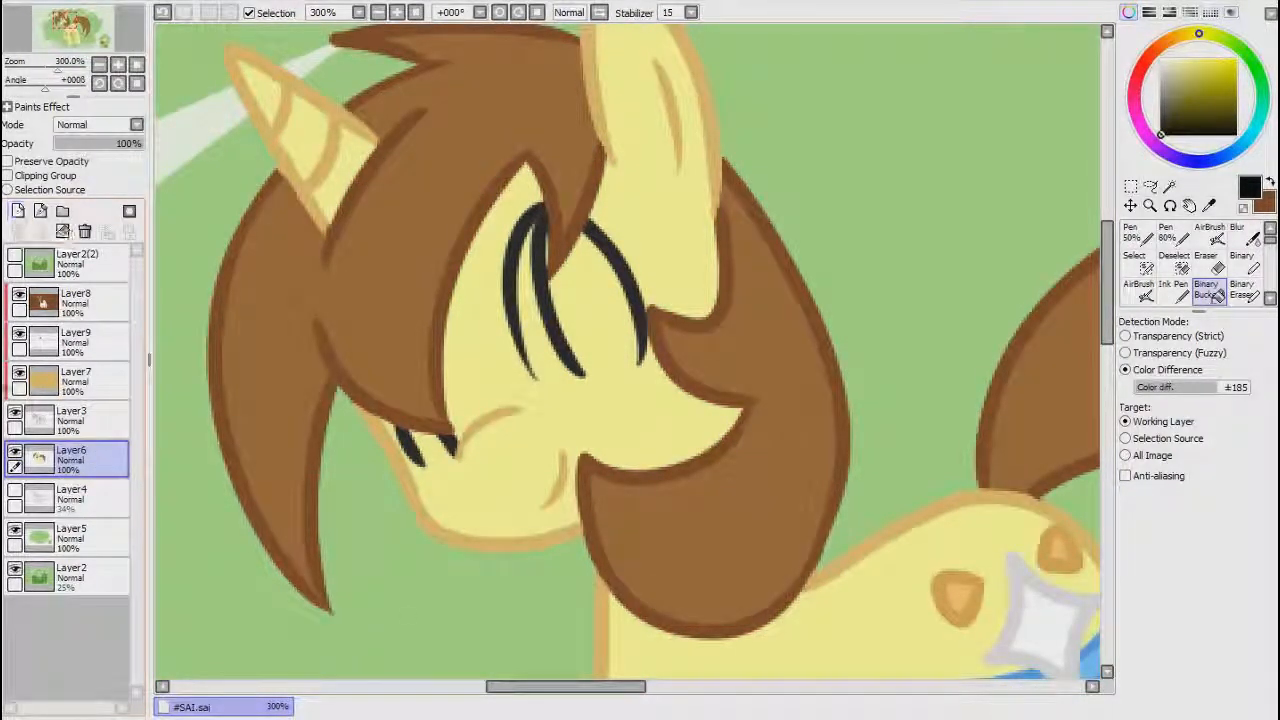
Step: Add a layer clipped to Layer6 and paint the whites of both eyes in off-white with the size 10 brush
click(18, 210)
click(7, 175)
scroll(490, 262, up, 1)
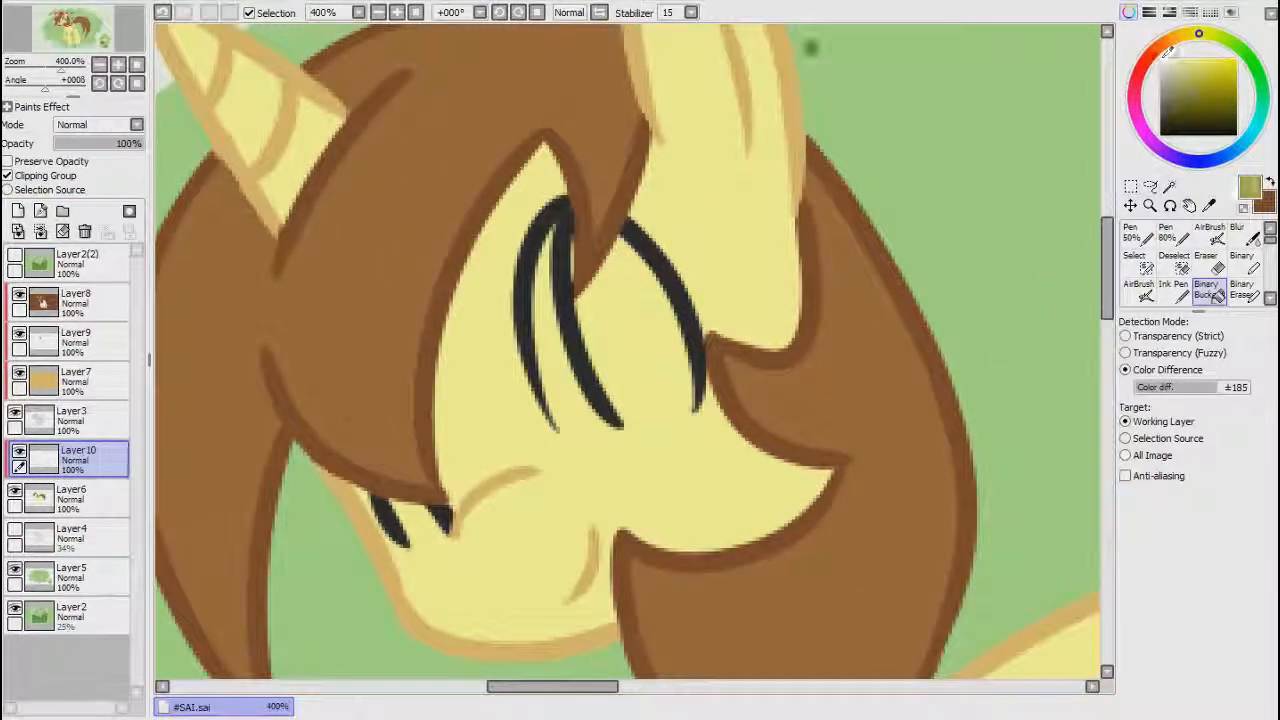
key(n)
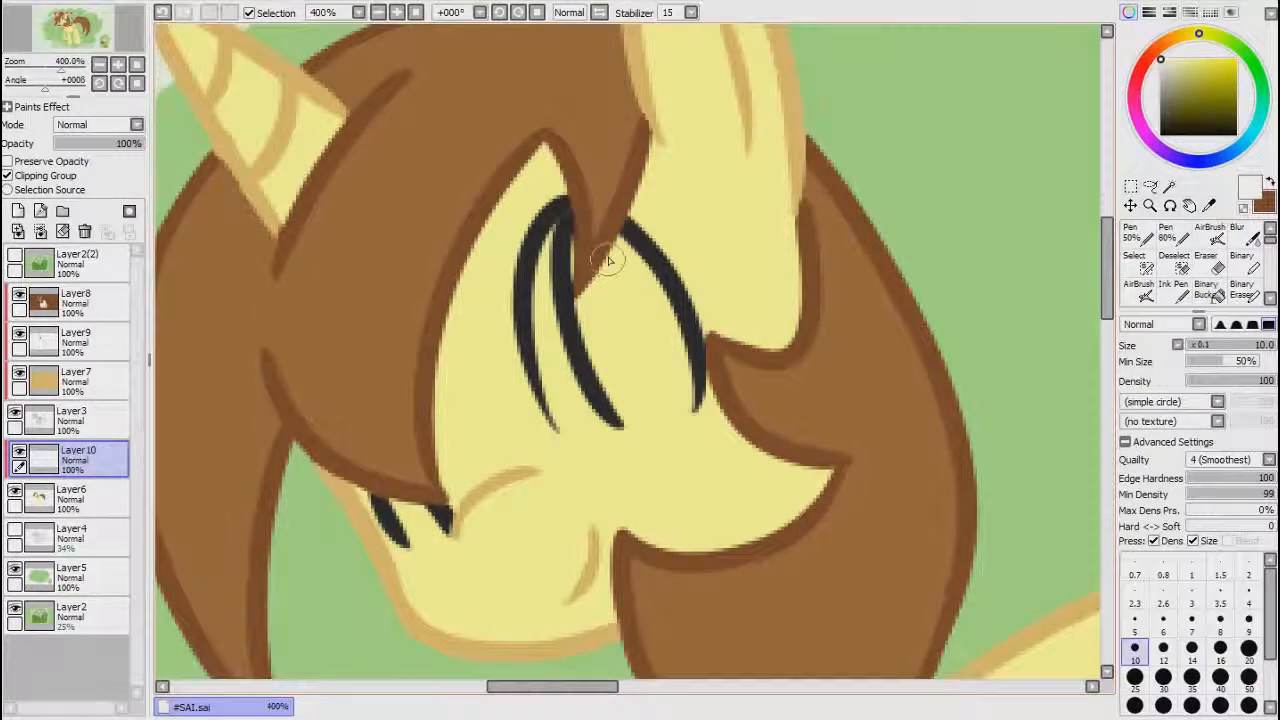
mouse_move(610, 246)
mouse_down()
mouse_move(590, 328)
mouse_move(566, 292)
mouse_move(558, 236)
mouse_move(546, 355)
mouse_move(573, 413)
mouse_move(560, 405)
mouse_move(586, 425)
mouse_move(637, 424)
mouse_move(678, 404)
mouse_move(665, 323)
mouse_move(638, 268)
mouse_move(615, 328)
mouse_move(567, 332)
mouse_move(610, 405)
mouse_move(598, 345)
mouse_move(590, 352)
mouse_move(638, 400)
mouse_move(644, 325)
mouse_move(658, 404)
mouse_up()
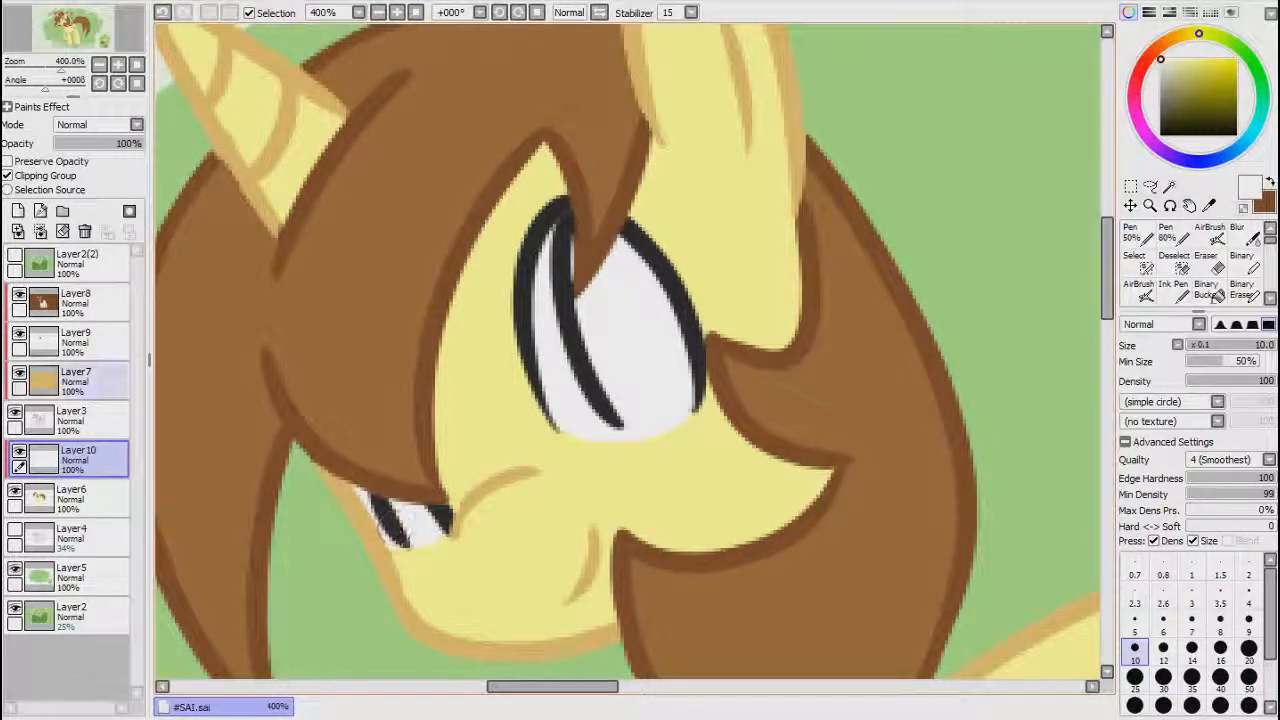
Step: Keep the eye whites on their own layer, turn off its clipping, and add a new layer clipped to it
click(40, 231)
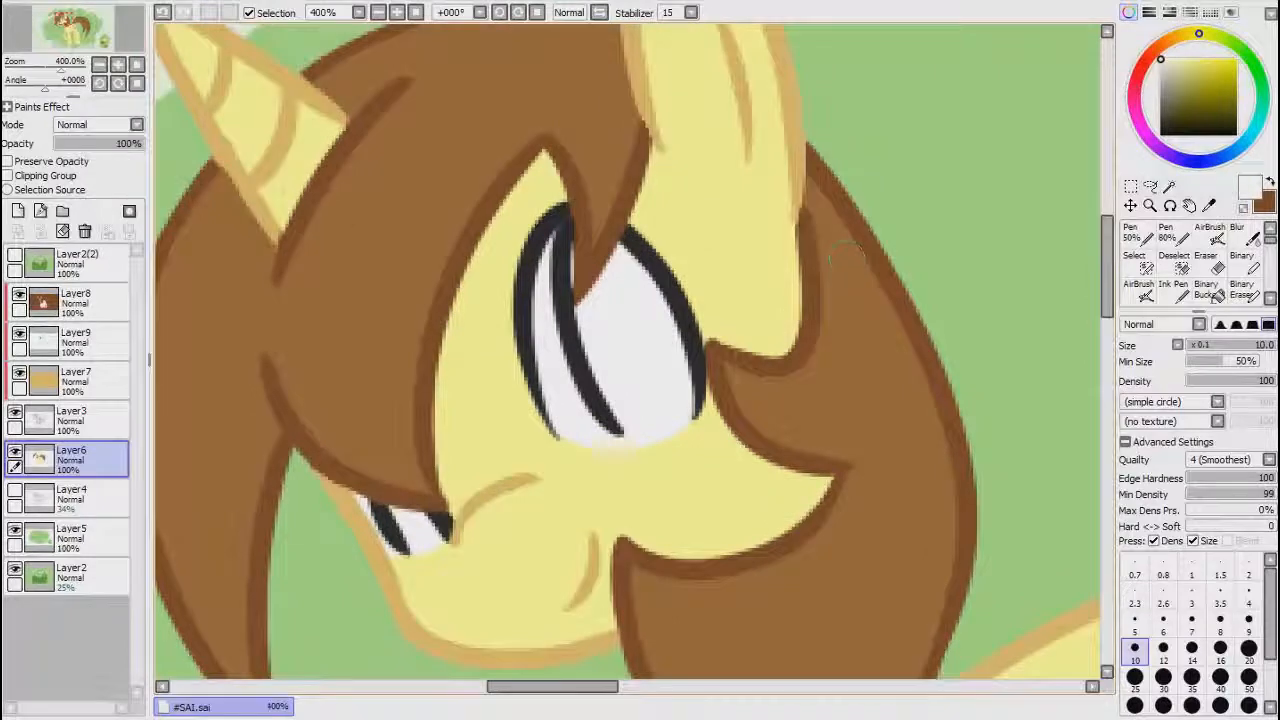
key(ctrl+z)
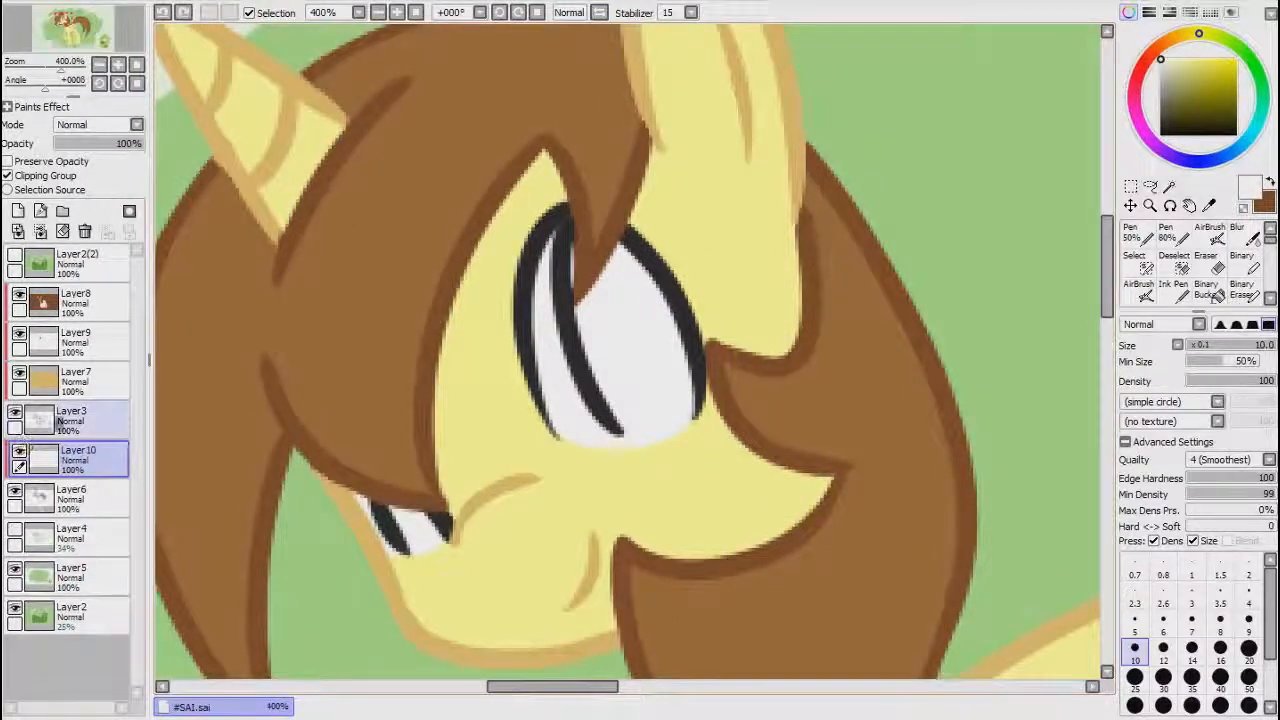
click(45, 176)
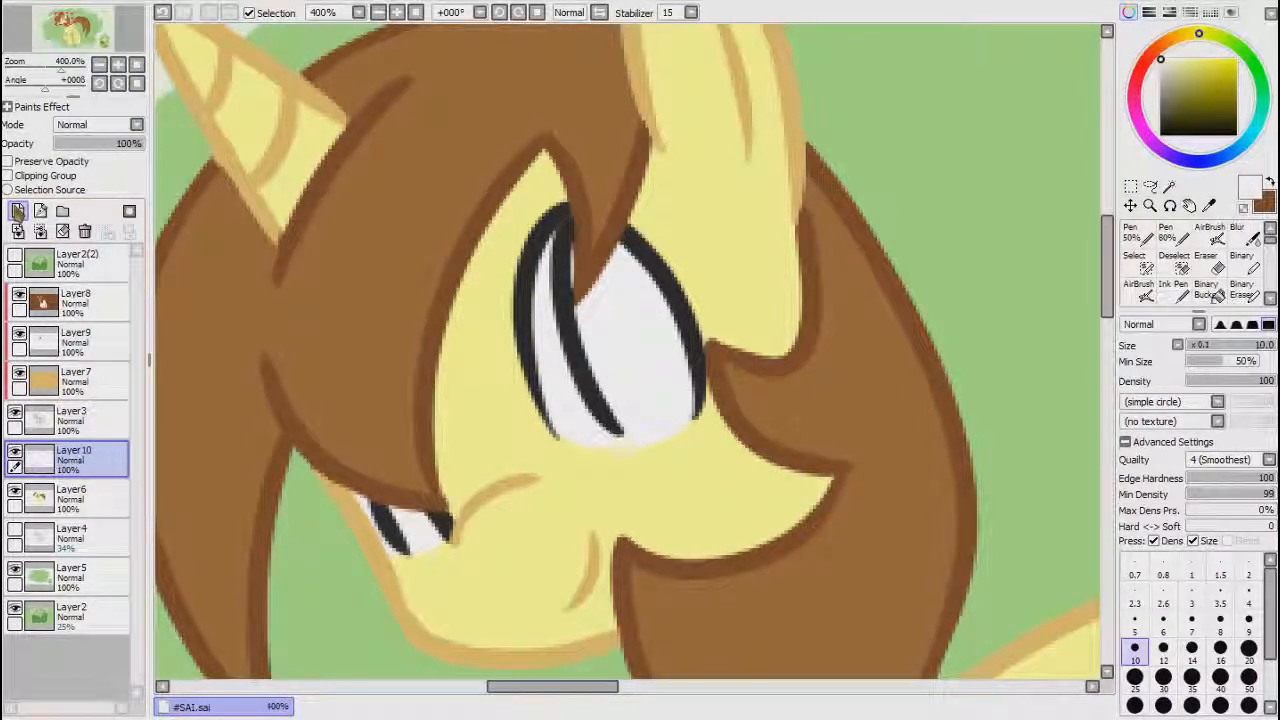
click(18, 211)
click(45, 176)
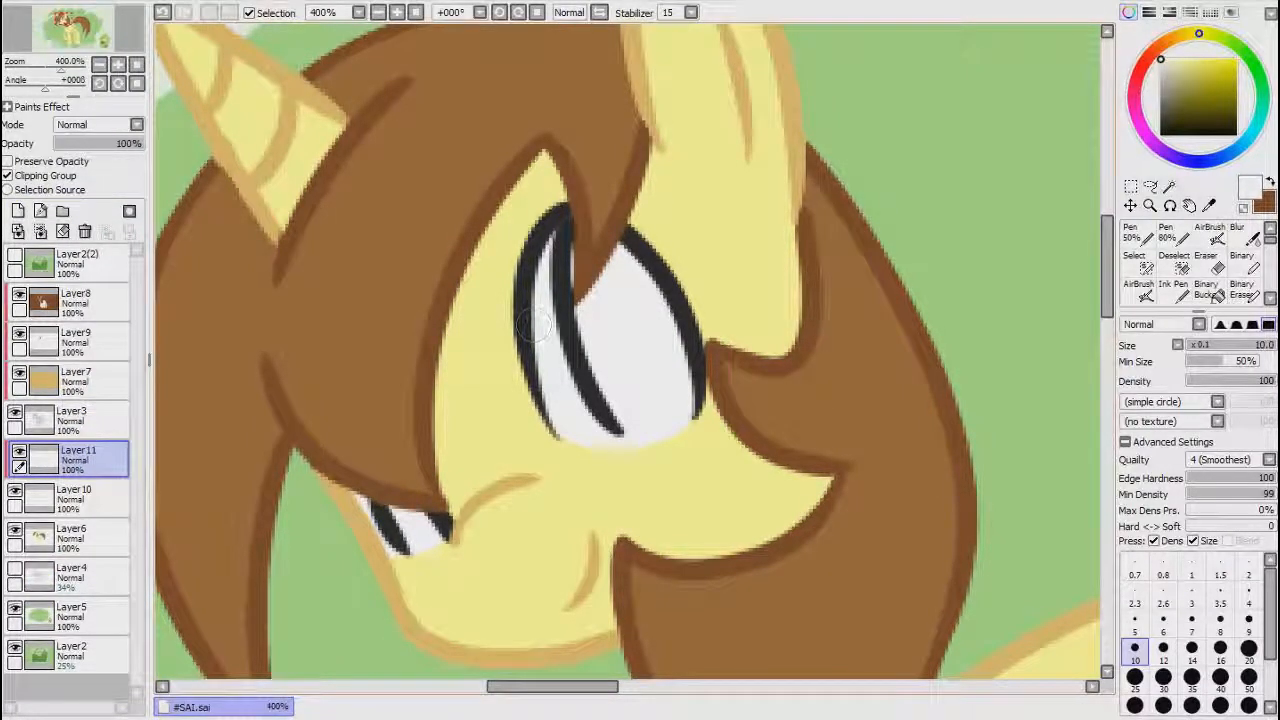
Step: Paint near-black pupils in both eyes on Layer11 with the size 10 brush
scroll(874, 208, down, 2)
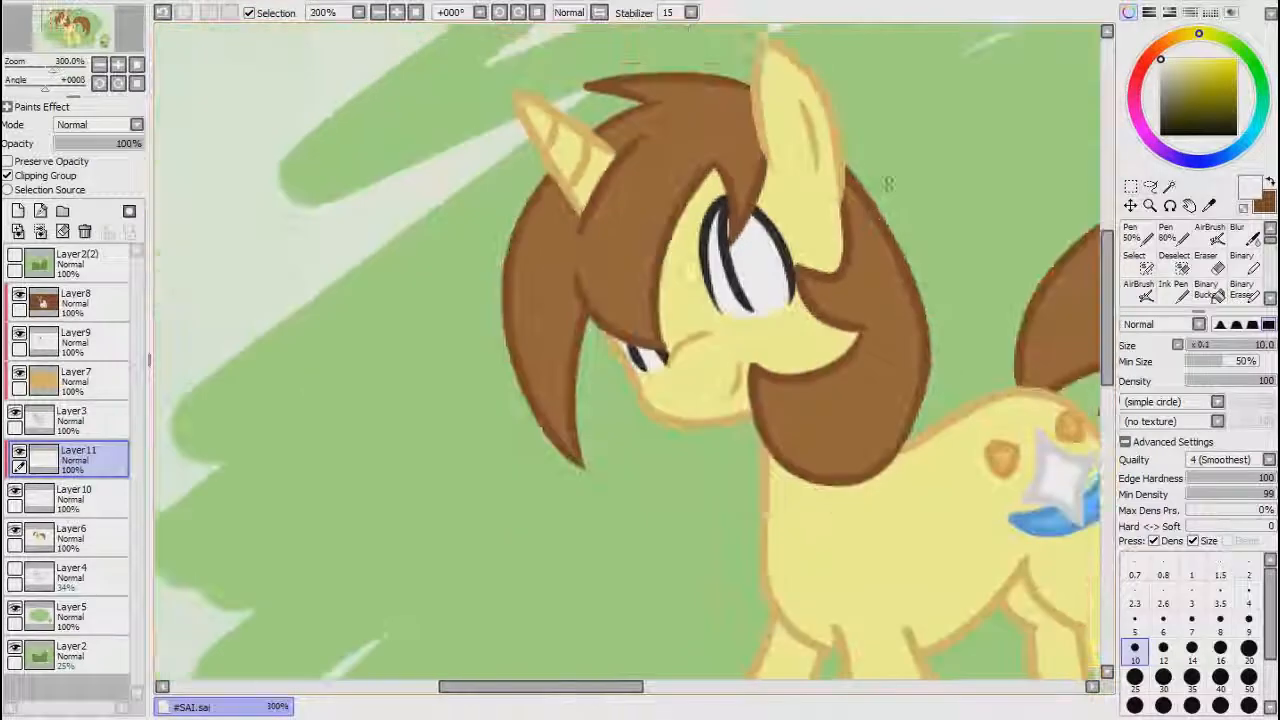
scroll(894, 146, up, 2)
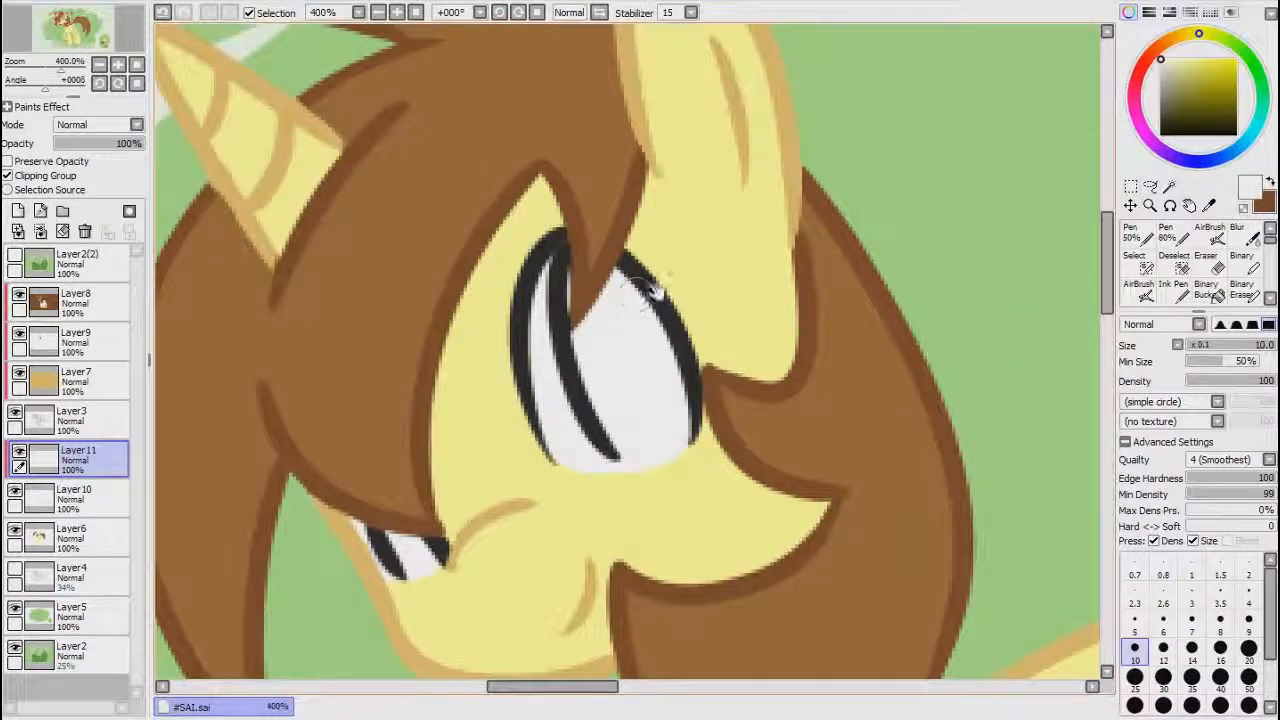
mouse_move(660, 290)
mouse_down()
mouse_move(609, 320)
mouse_move(640, 420)
mouse_move(606, 329)
mouse_move(655, 403)
mouse_move(648, 418)
mouse_move(632, 410)
mouse_move(612, 345)
mouse_move(640, 423)
mouse_move(648, 415)
mouse_up()
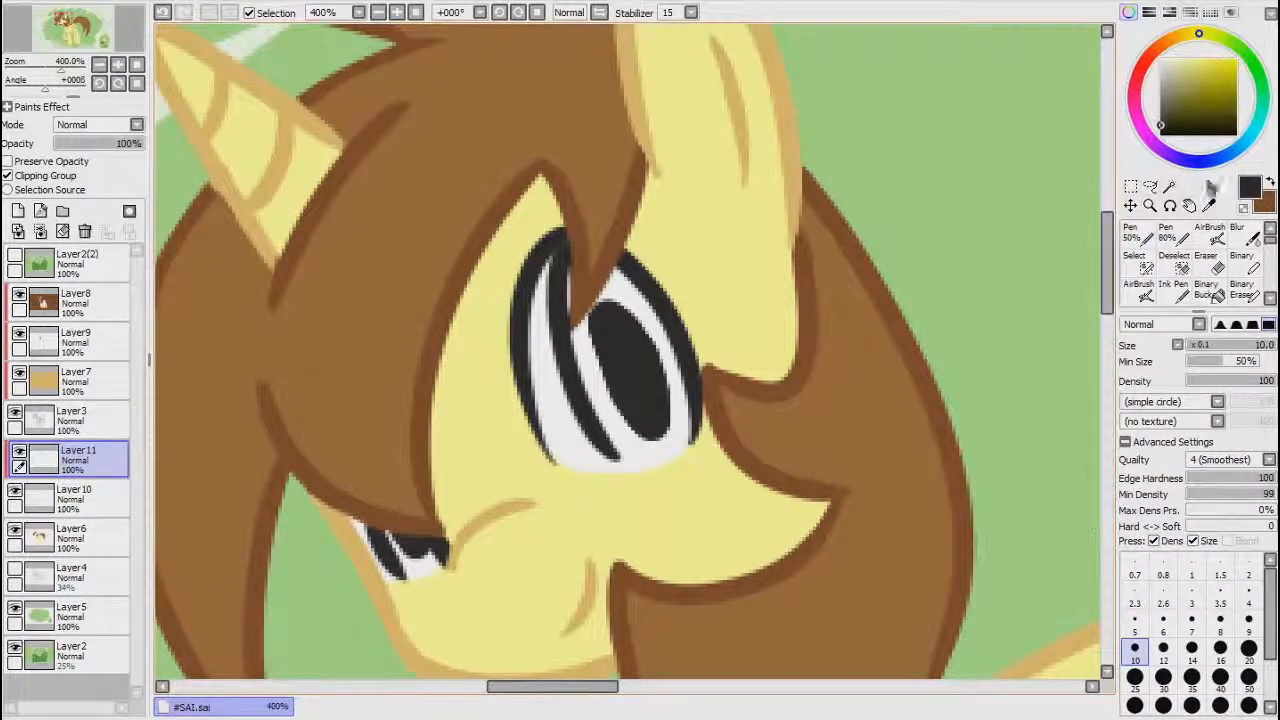
Step: Add a new layer between Layer11 and Layer10 and clip it to Layer10
scroll(885, 404, down, 2)
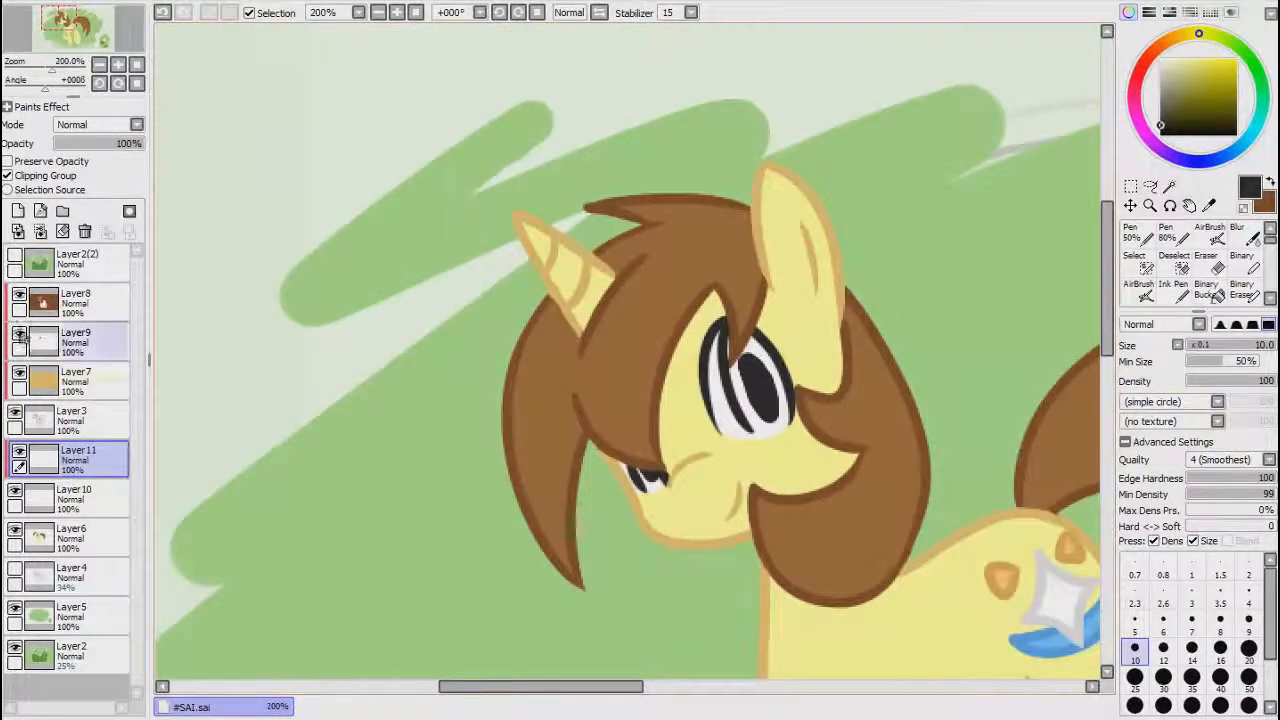
click(18, 211)
drag(120, 460, 105, 530)
click(22, 174)
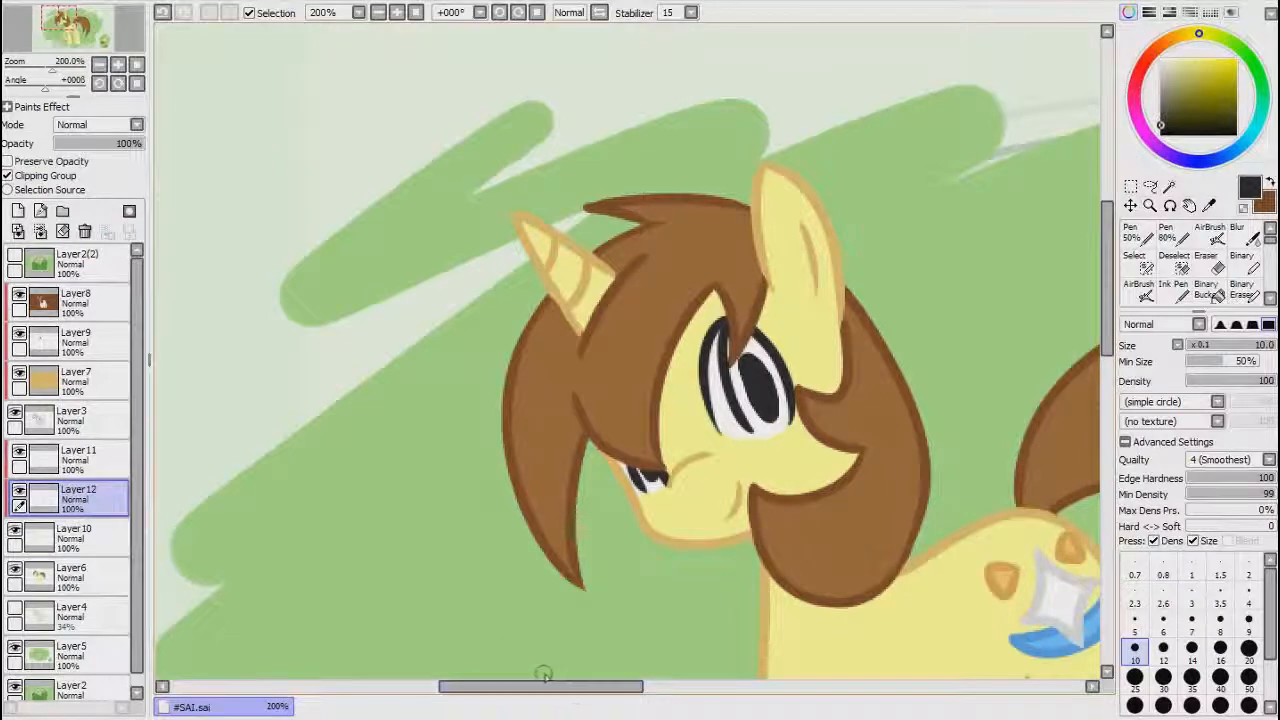
Step: Sample the darkest orange from the palette swatches and paint the irises of both eyes on Layer12
drag(572, 688, 765, 680)
drag(1110, 323, 1114, 482)
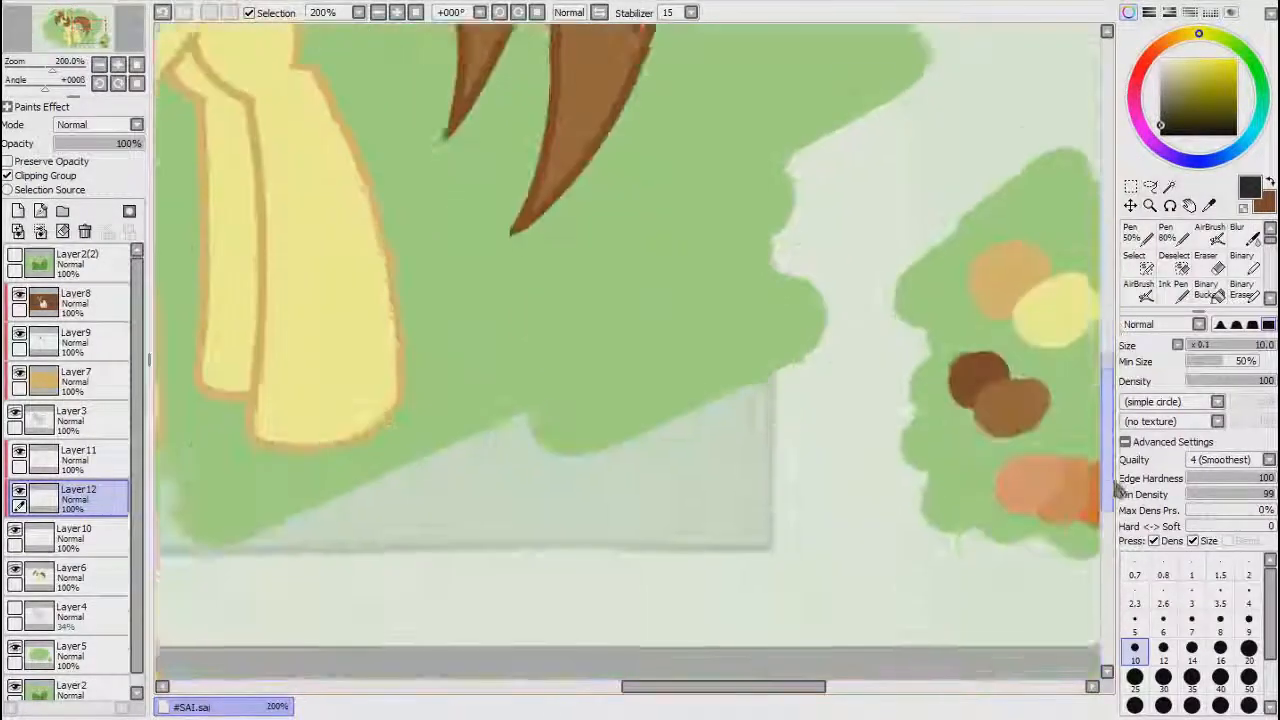
drag(805, 683, 840, 686)
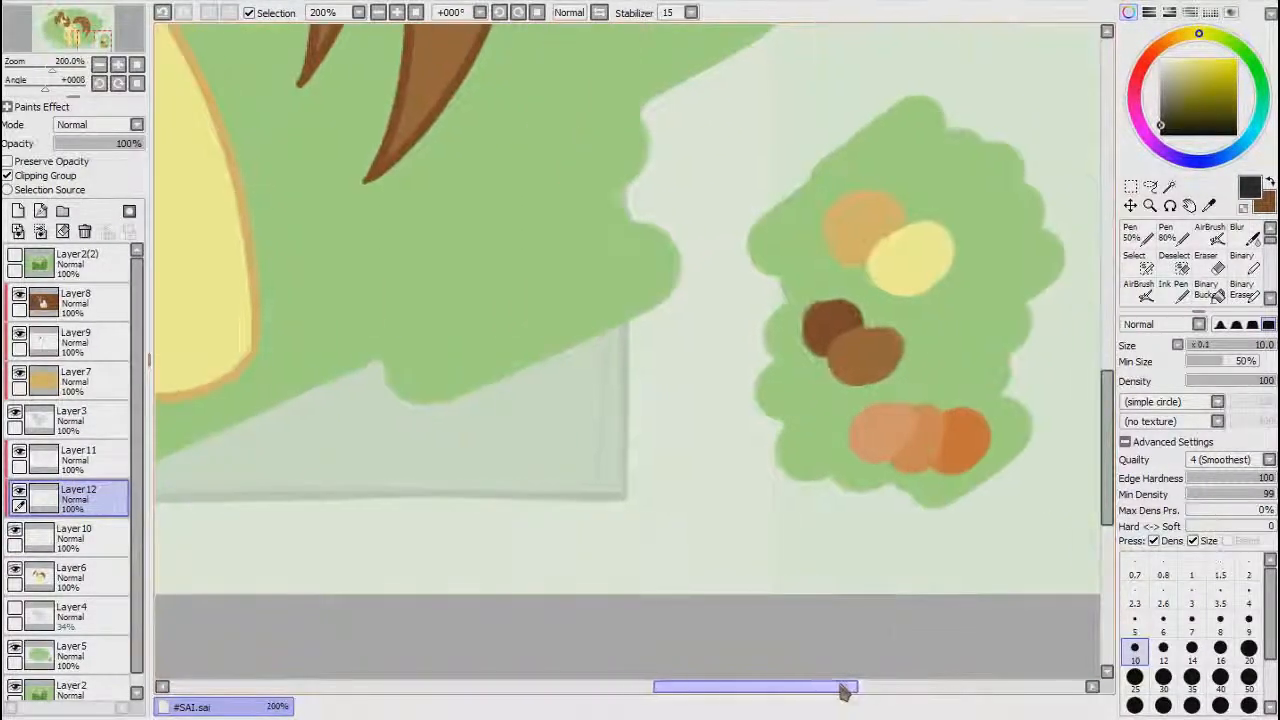
alt+click(966, 433)
drag(1108, 437, 1108, 275)
drag(760, 684, 580, 689)
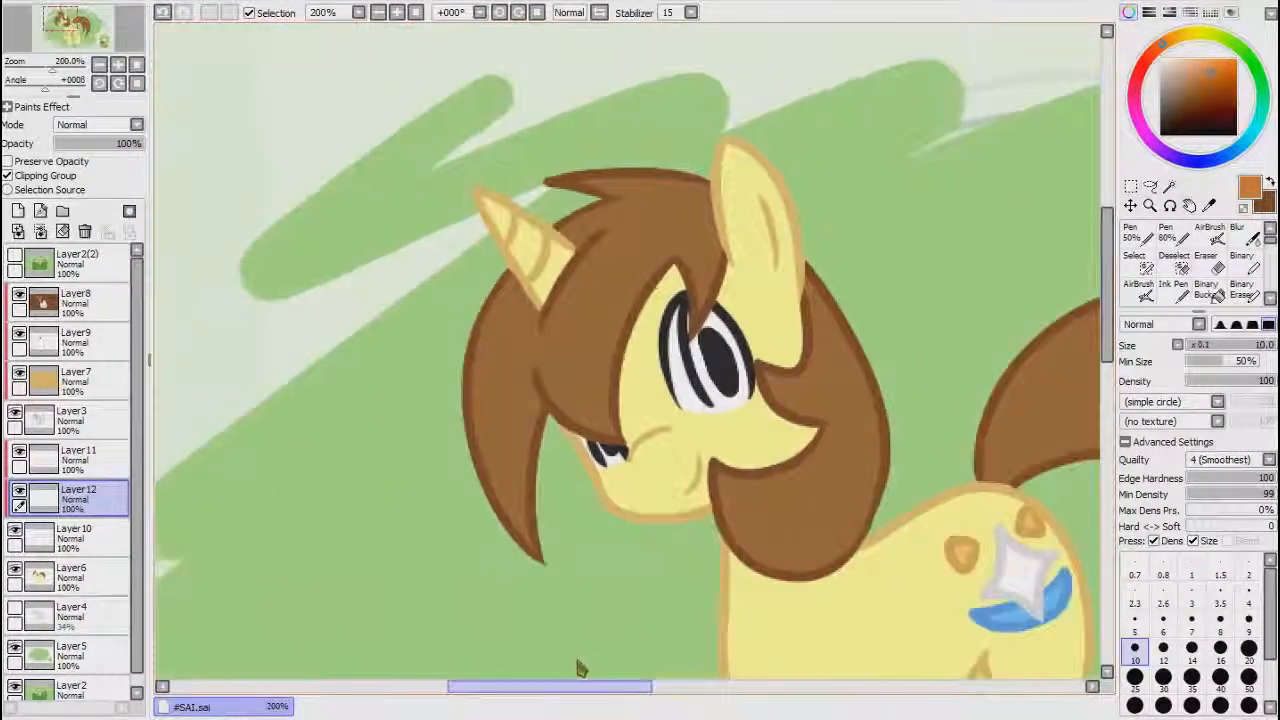
scroll(766, 291, up, 3)
mouse_move(562, 331)
mouse_down()
mouse_move(576, 466)
mouse_move(634, 564)
mouse_move(654, 562)
mouse_move(583, 363)
mouse_move(636, 379)
mouse_move(653, 416)
mouse_move(686, 551)
mouse_move(666, 536)
mouse_move(696, 551)
mouse_move(668, 566)
mouse_up()
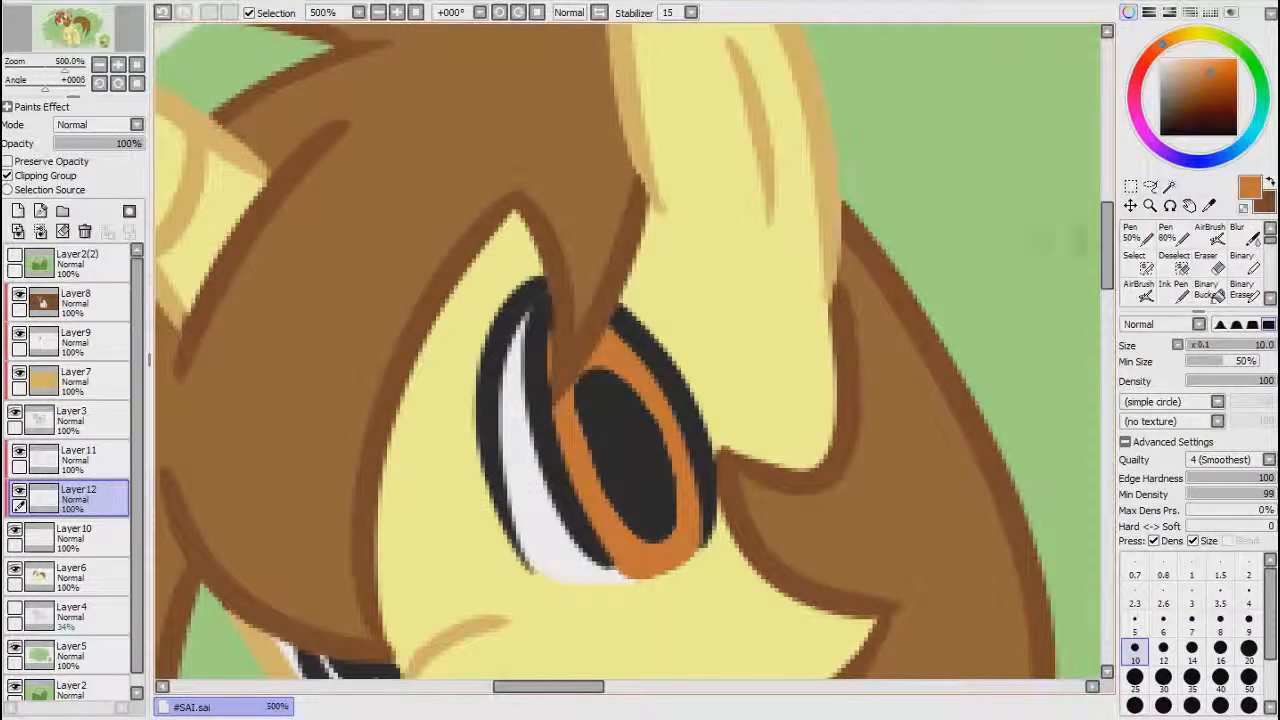
drag(1108, 248, 1108, 283)
drag(324, 394, 380, 446)
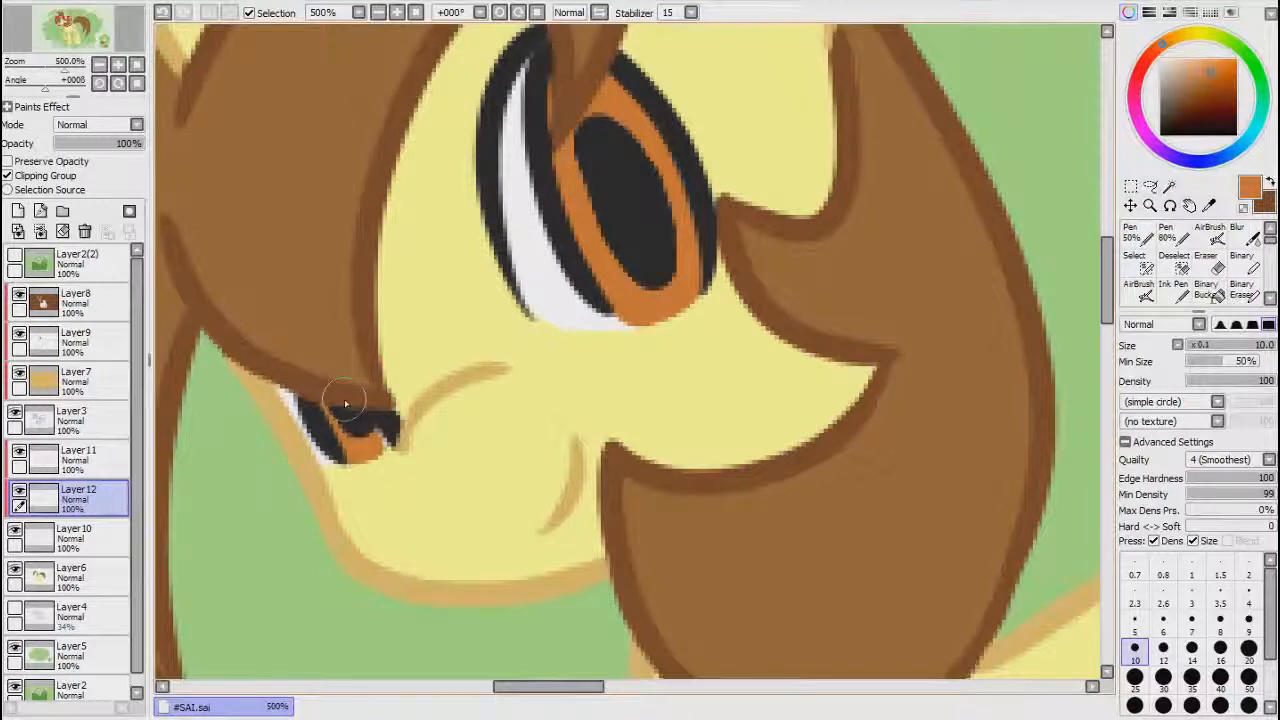
drag(345, 403, 380, 438)
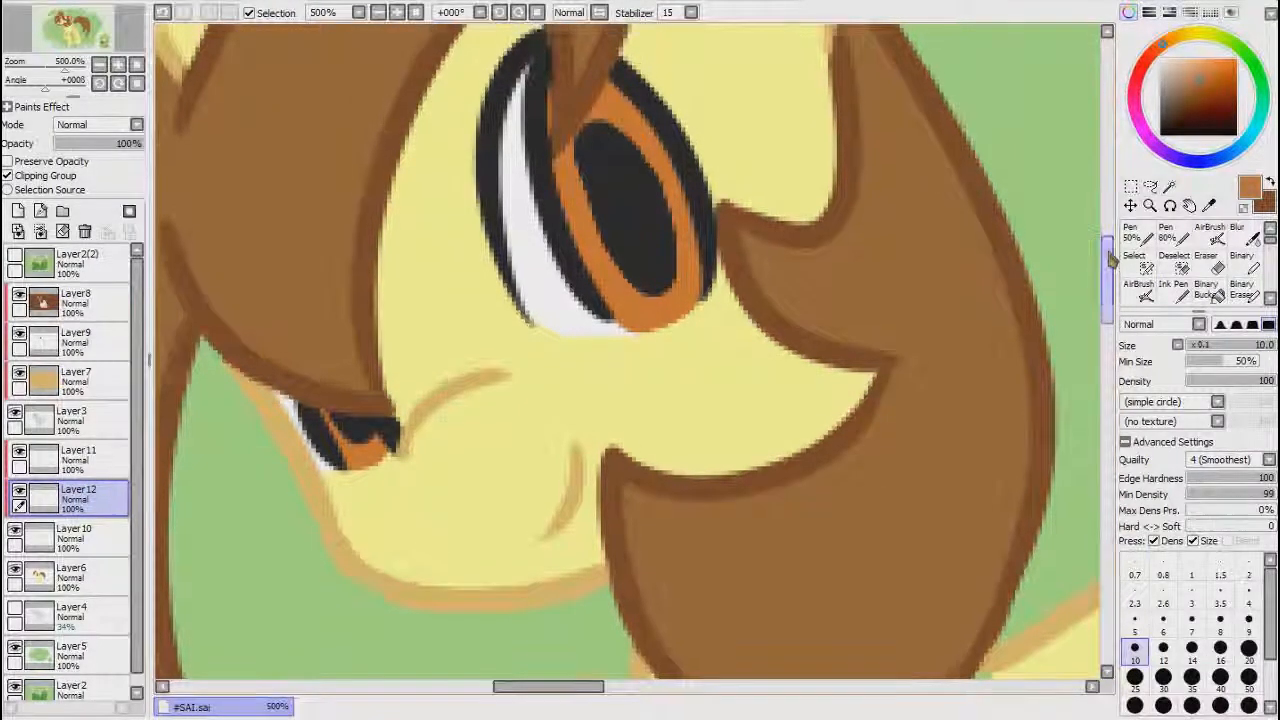
Step: Undo the last change and shade the upper part of the near eye's iris with a darker orange
scroll(1090, 255, up, 2)
key(ctrl+z)
click(1209, 80)
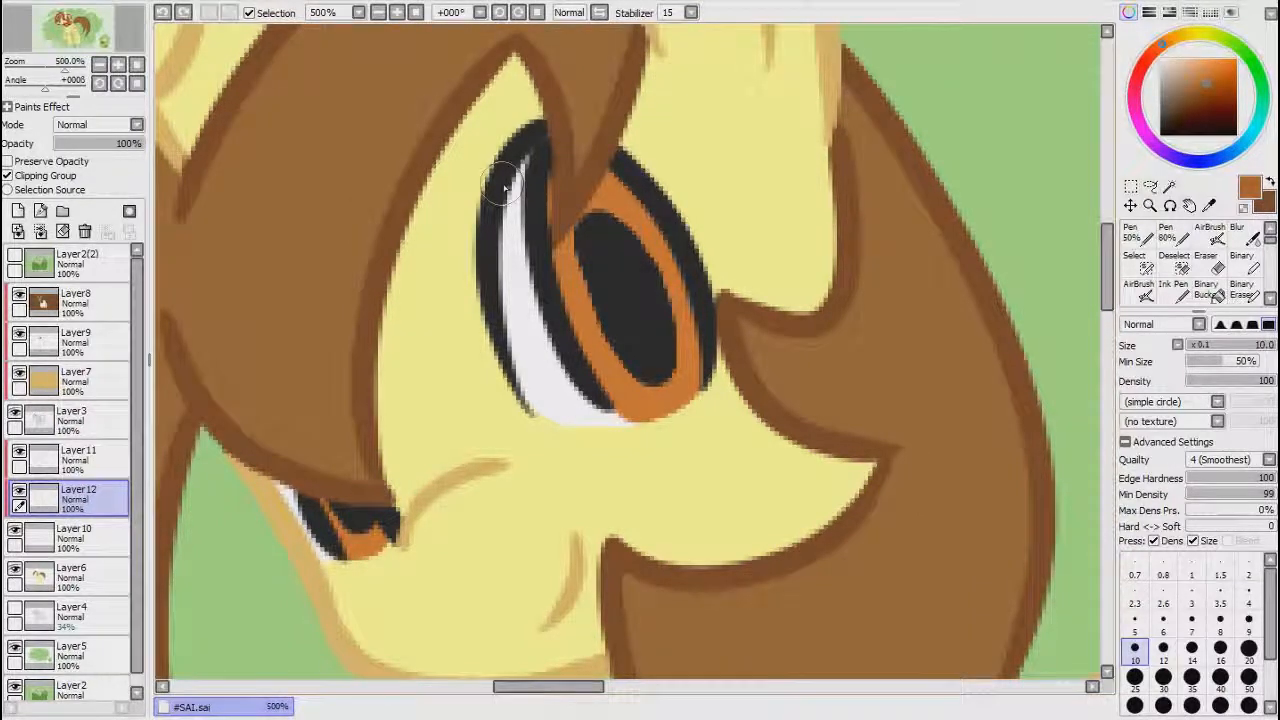
mouse_move(594, 208)
mouse_down()
mouse_move(630, 195)
mouse_move(566, 262)
mouse_move(580, 293)
mouse_up()
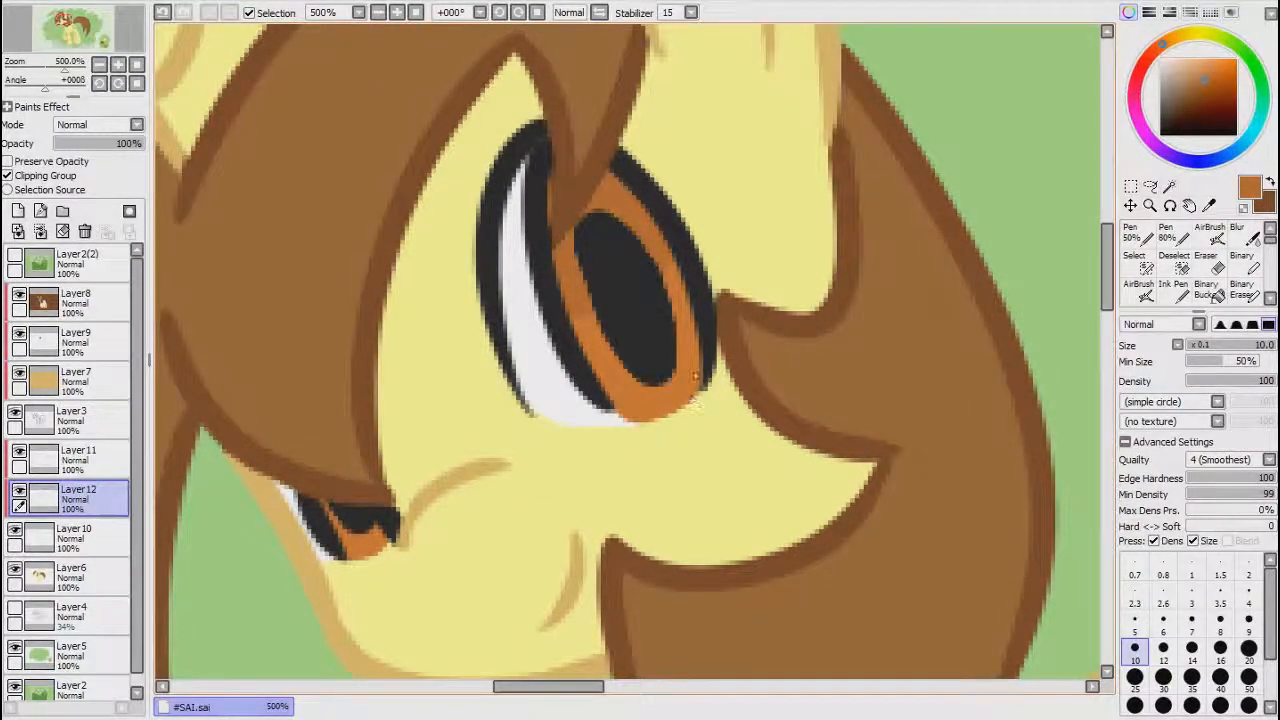
Step: Blend the shading of the near eye's iris using the Blur brush at size 25
key(c)
key(bracketleft)
key(bracketleft)
key(bracketleft)
key(bracketleft)
key(bracketleft)
key(bracketleft)
key(bracketleft)
key(bracketleft)
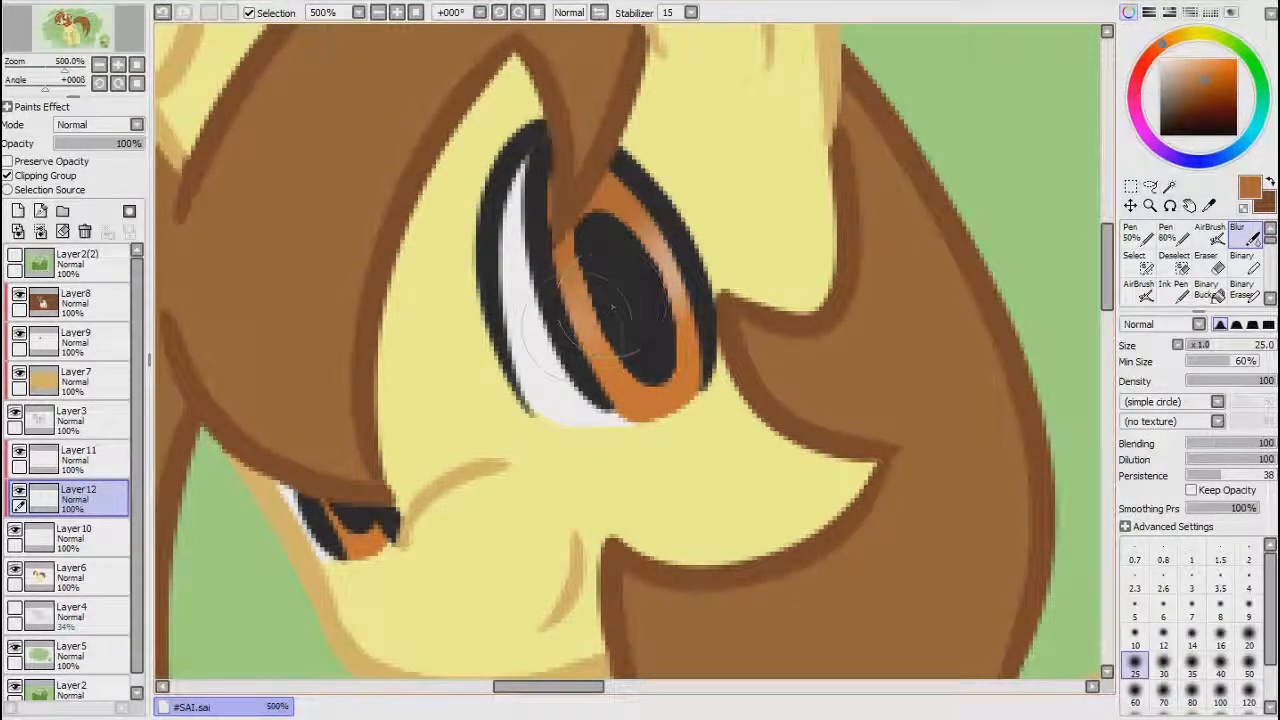
scroll(768, 263, down, 2)
scroll(775, 270, up, 1)
scroll(760, 262, up, 3)
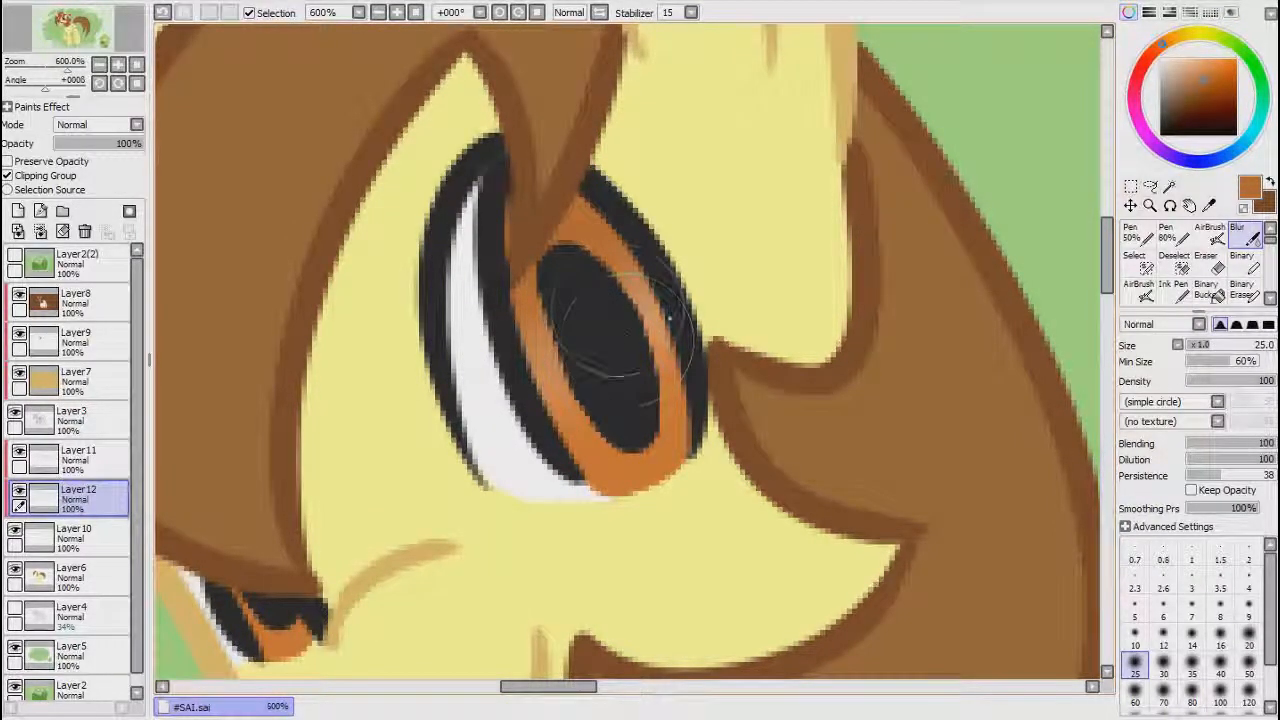
scroll(700, 272, down, 2)
scroll(660, 275, up, 2)
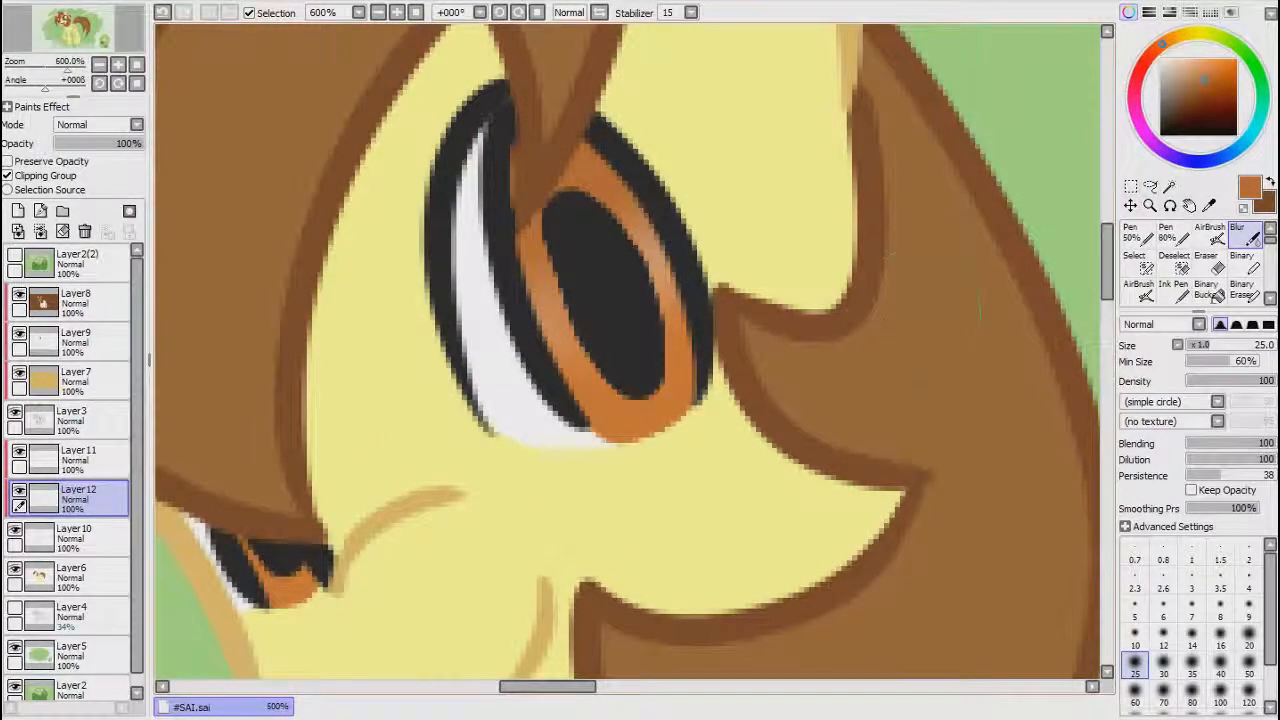
Step: Fill the pale spots under the blended iris with orange on Layer10, undoing the first two strokes and resampling the colour
key(n)
click(108, 535)
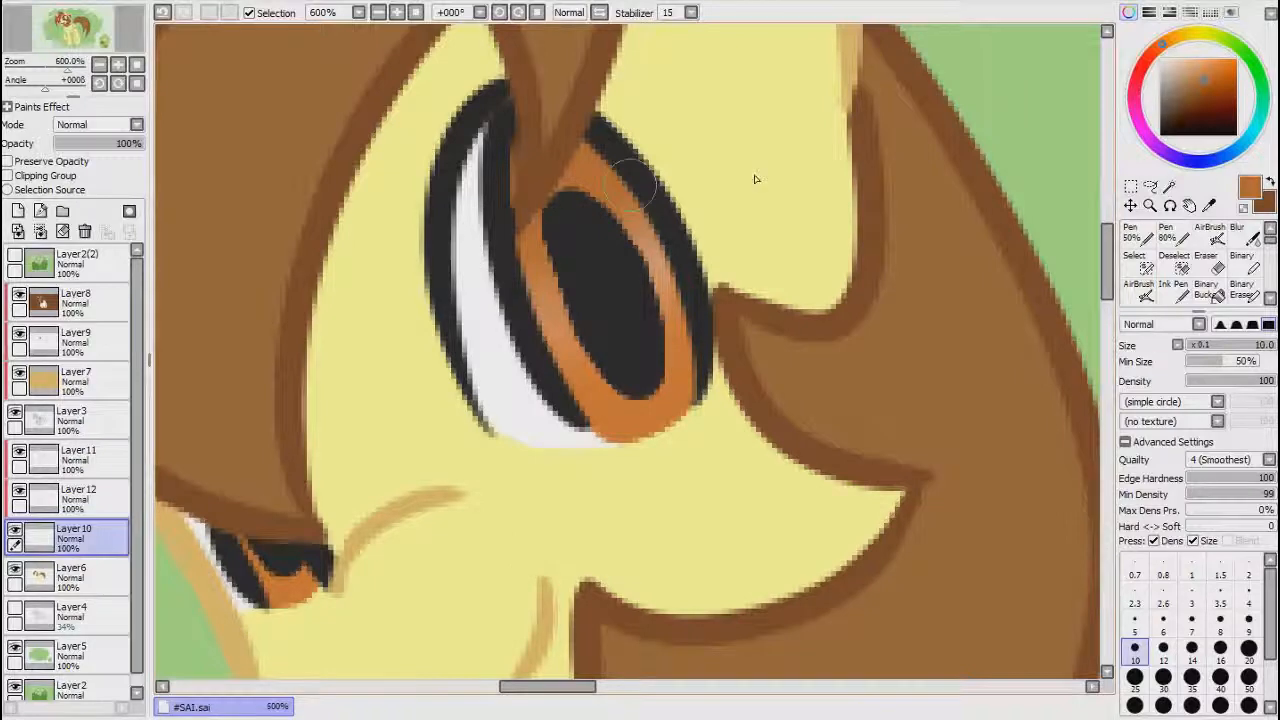
drag(562, 342, 530, 264)
drag(661, 285, 640, 232)
key(ctrl+z)
key(ctrl+z)
right_click(665, 395)
drag(552, 285, 572, 358)
drag(640, 226, 670, 302)
scroll(670, 312, down, 4)
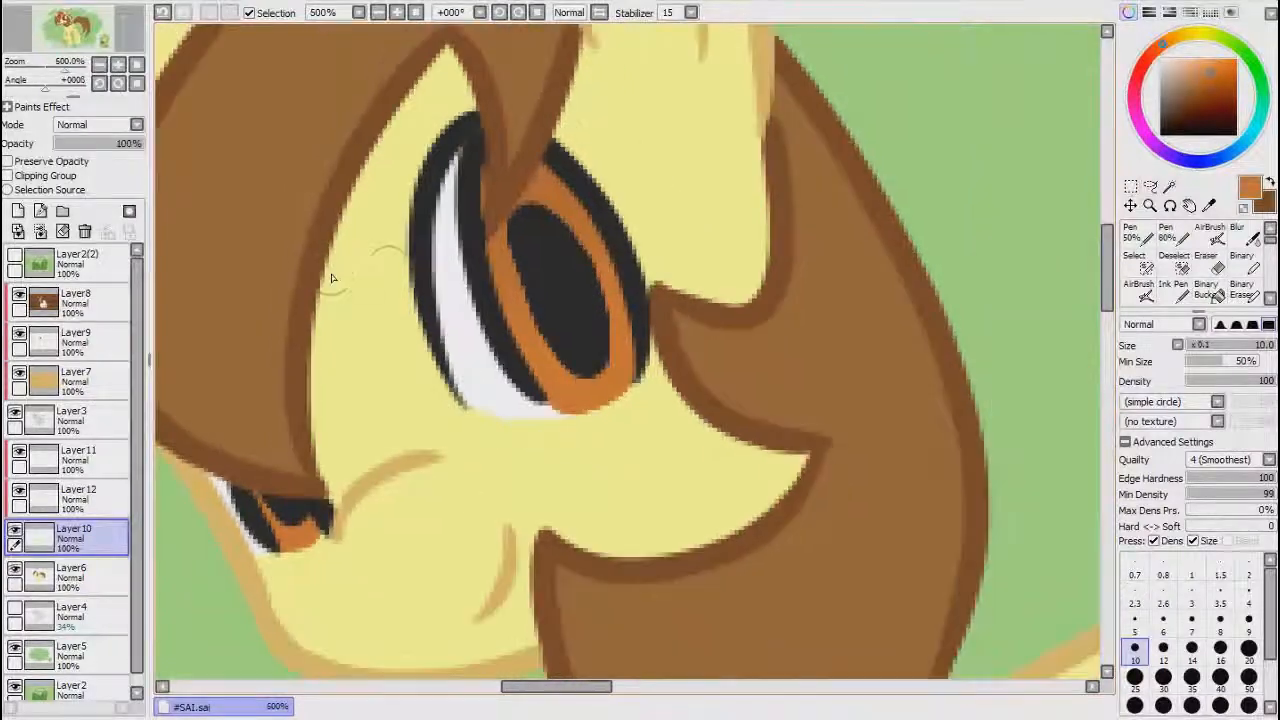
scroll(390, 252, up, 3)
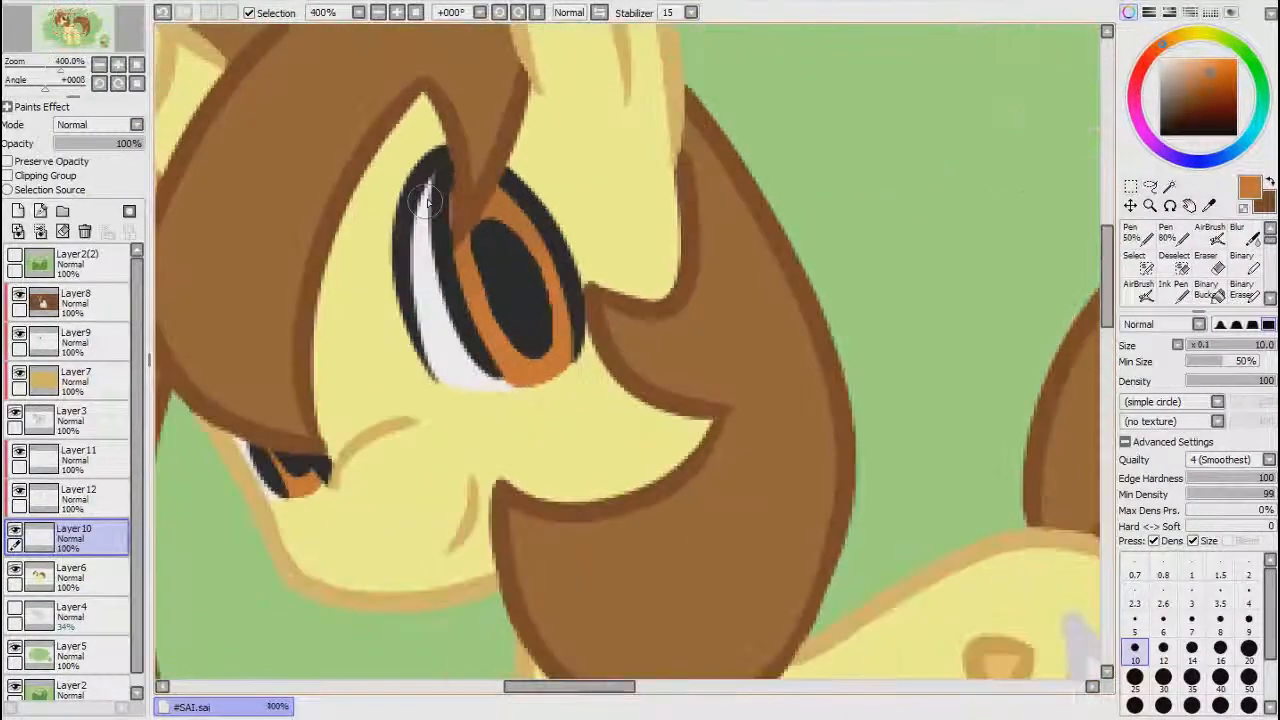
click(95, 420)
click(100, 466)
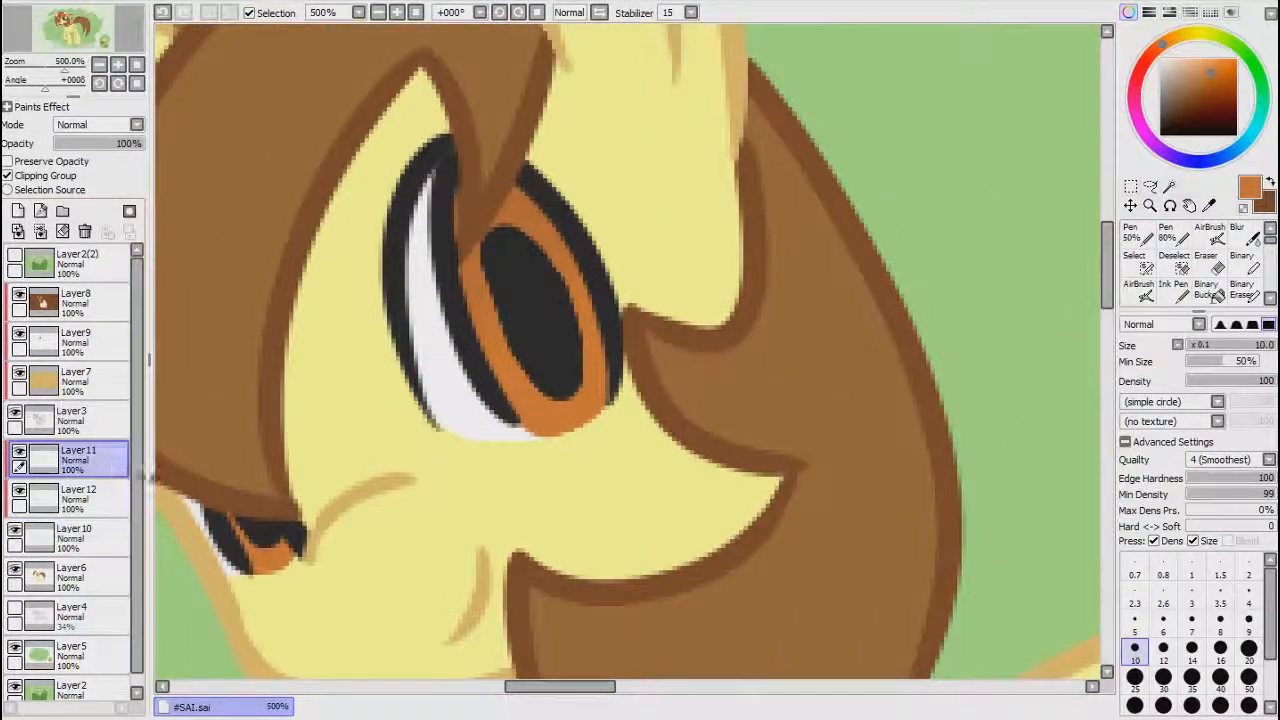
double_click(100, 466)
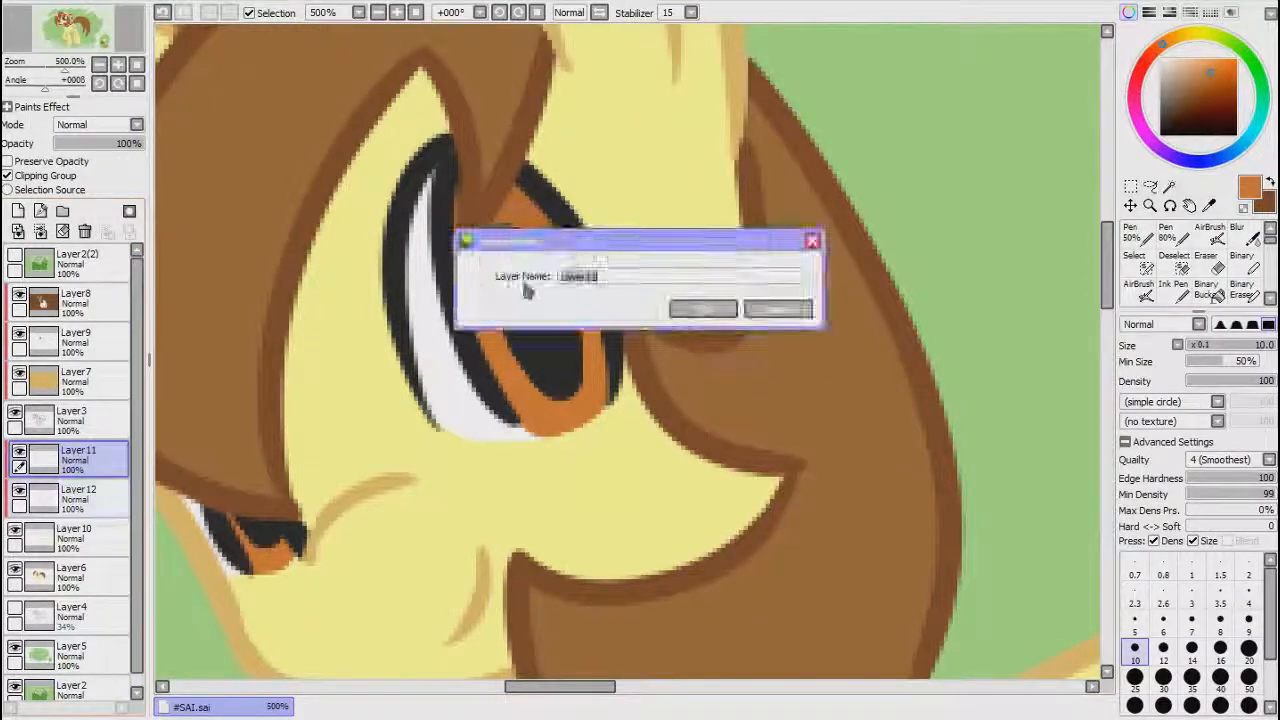
click(760, 309)
Step: Try to blend the near eye's iris and pupil with the size 25 Blur brush, and undo it
click(95, 499)
click(1245, 235)
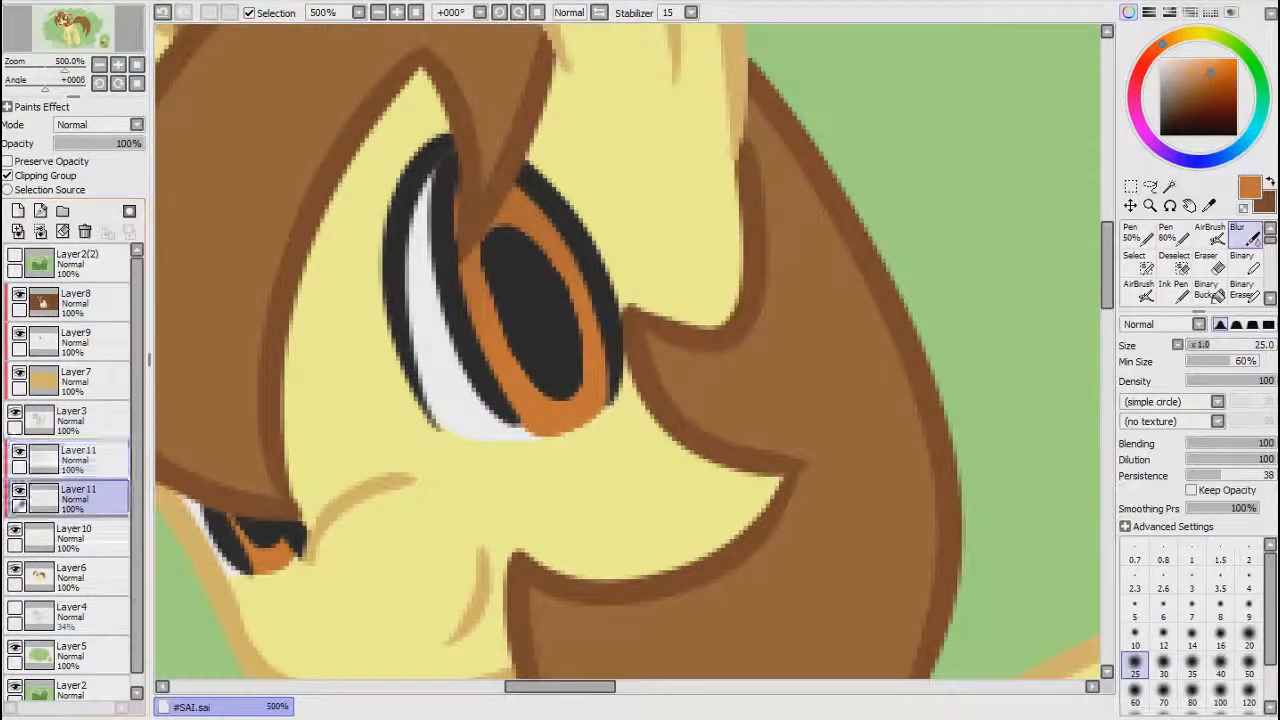
mouse_move(478, 312)
mouse_down()
mouse_move(523, 263)
mouse_move(543, 263)
mouse_up()
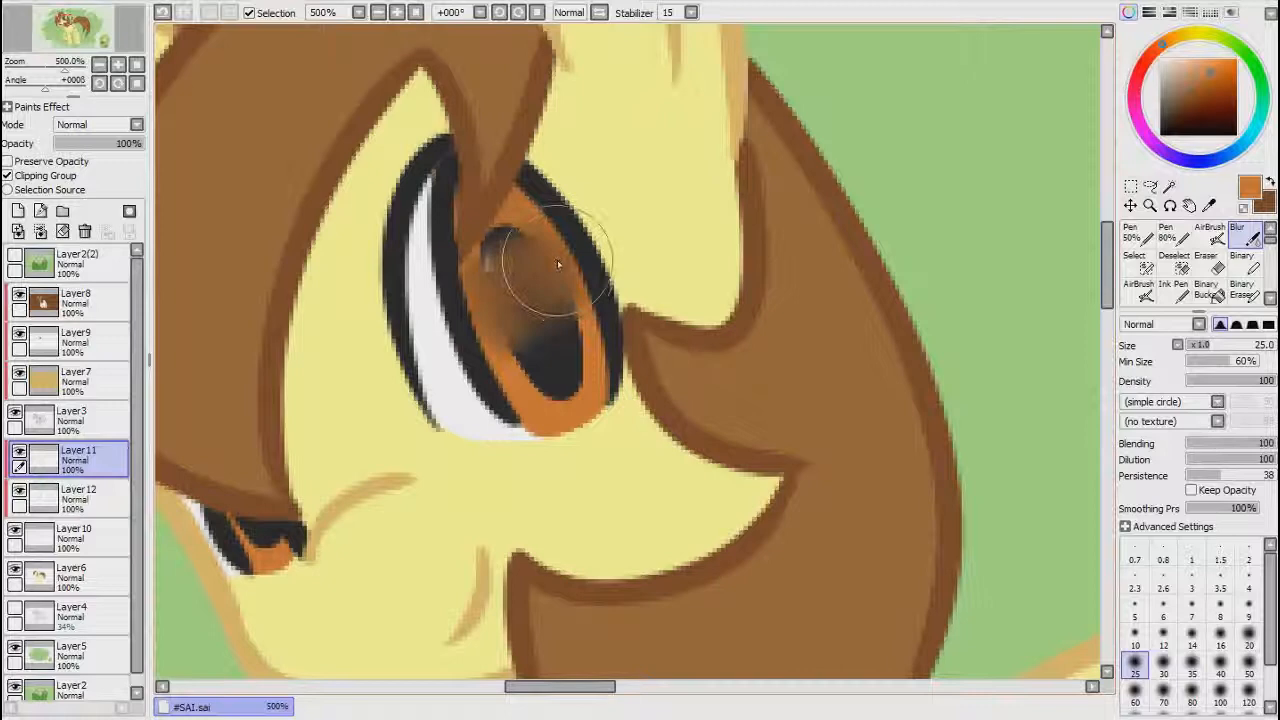
key(ctrl+z)
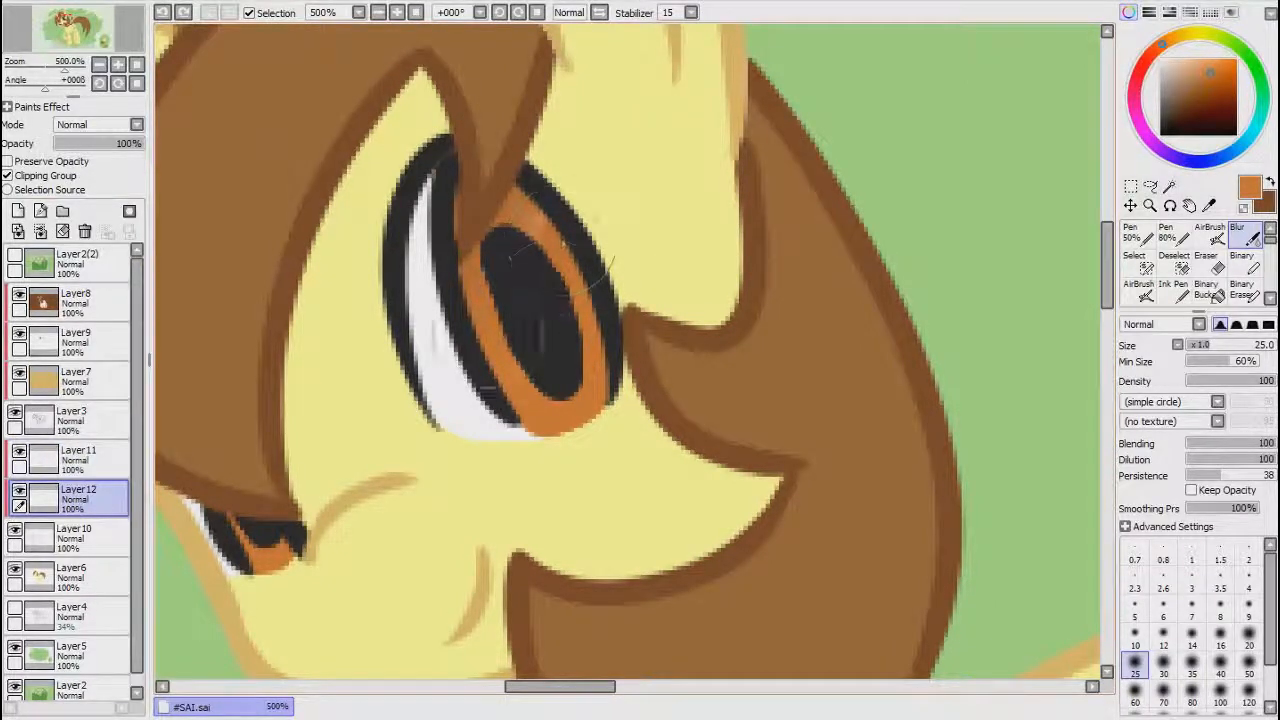
scroll(700, 257, down, 4)
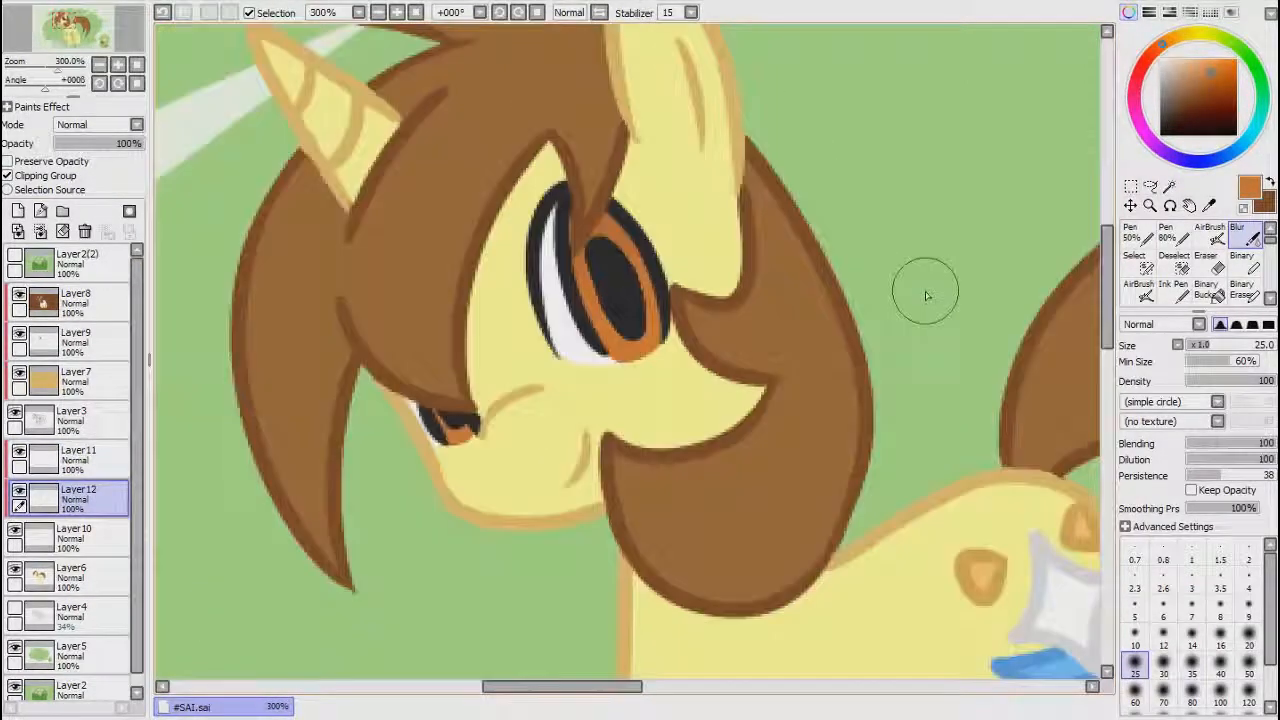
Step: Paint an off-white highlight at the top of the near eye and a smaller one low in its pupil on Layer11
drag(626, 688, 667, 688)
scroll(608, 200, up, 3)
click(85, 457)
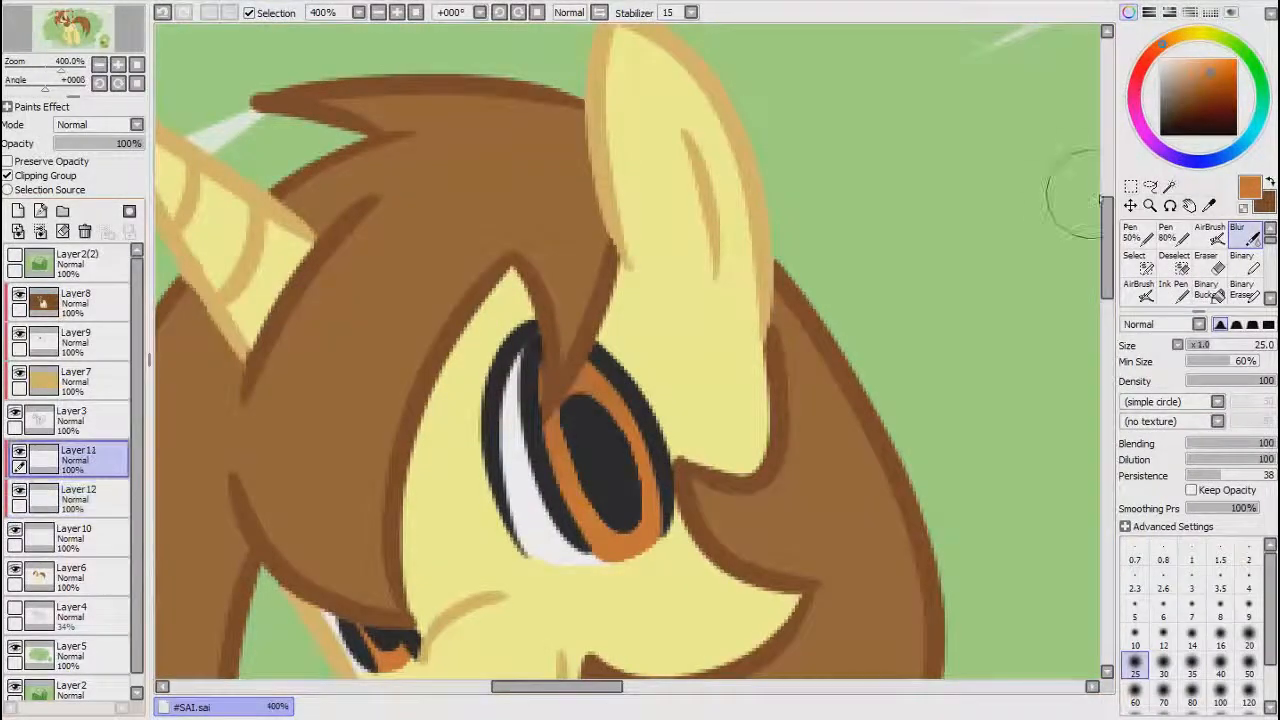
drag(1107, 245, 1107, 270)
drag(1175, 87, 1158, 57)
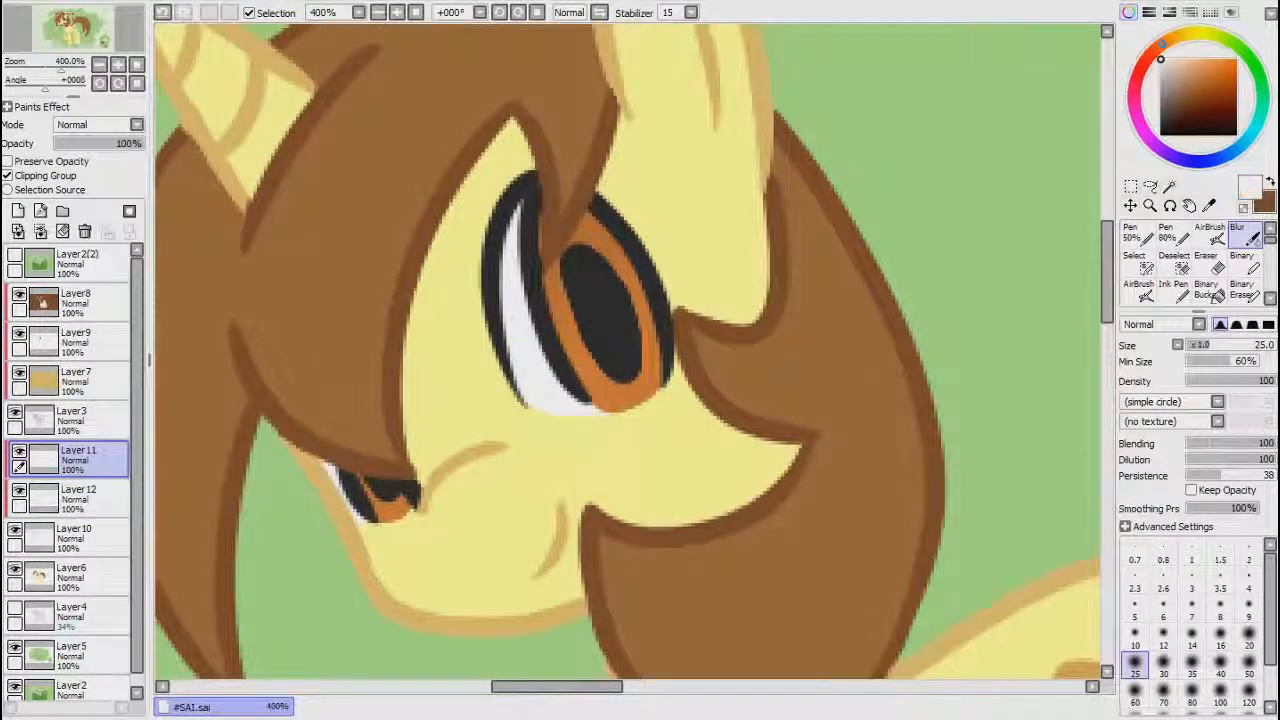
key(n)
mouse_move(576, 226)
mouse_down()
mouse_move(598, 256)
mouse_move(588, 250)
mouse_up()
drag(610, 298, 613, 308)
key(ctrl+z)
key(ctrl+z)
mouse_move(569, 252)
mouse_down()
mouse_move(588, 240)
mouse_move(572, 230)
mouse_move(588, 244)
mouse_up()
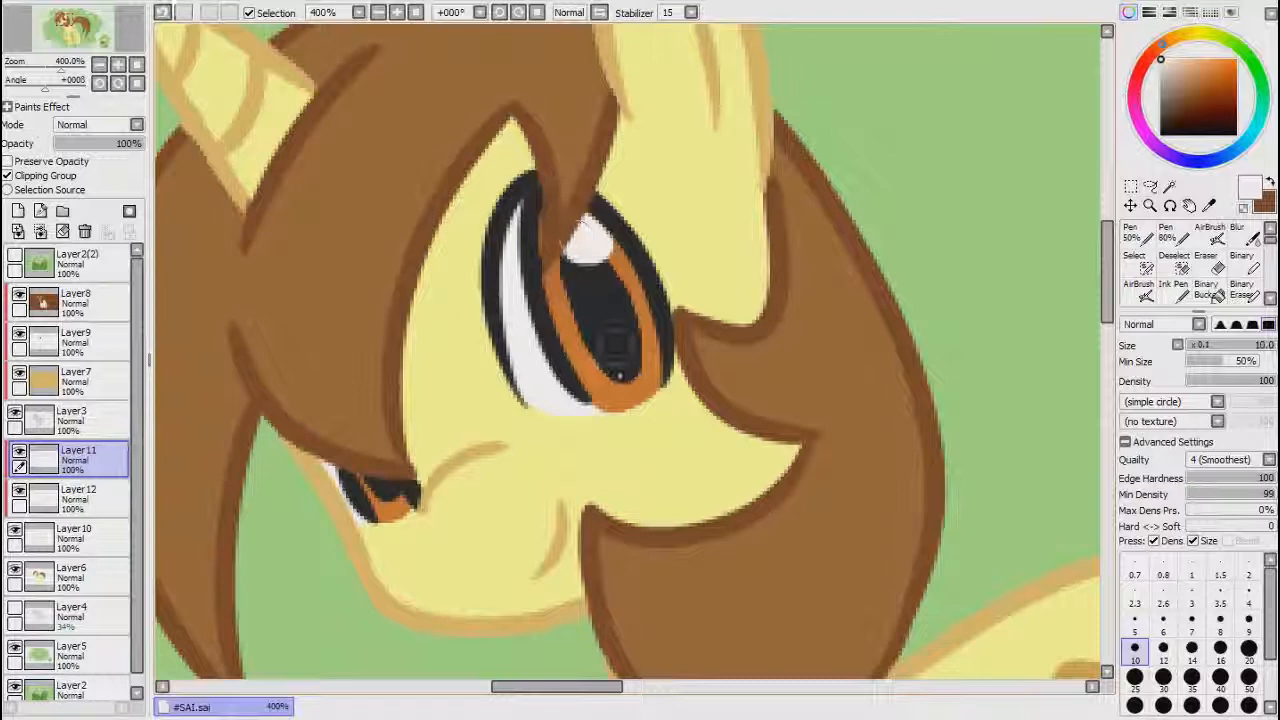
click(608, 352)
Step: Undo the oversized highlight in the far eye and paint a small off-white one with the size 5 brush
drag(378, 482, 384, 484)
key(ctrl+z)
key(bracketleft)
key(bracketleft)
key(bracketleft)
key(bracketleft)
key(bracketleft)
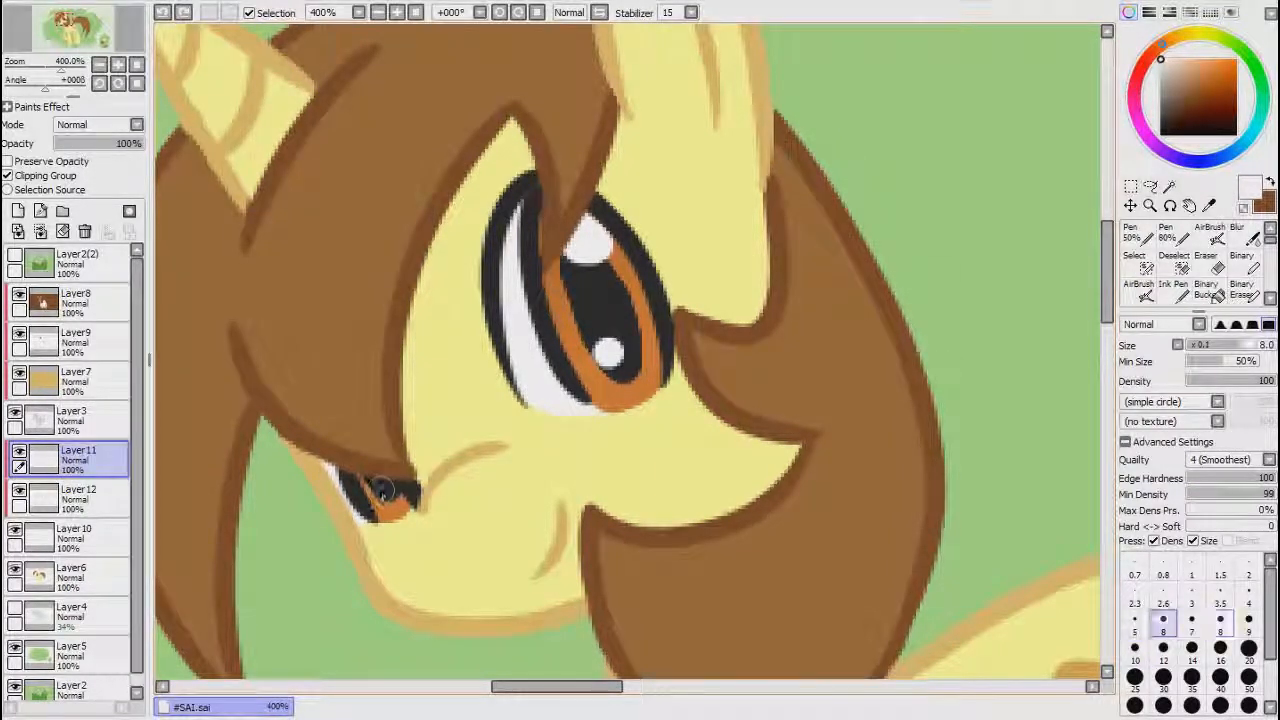
scroll(790, 250, down, 2)
scroll(788, 248, up, 2)
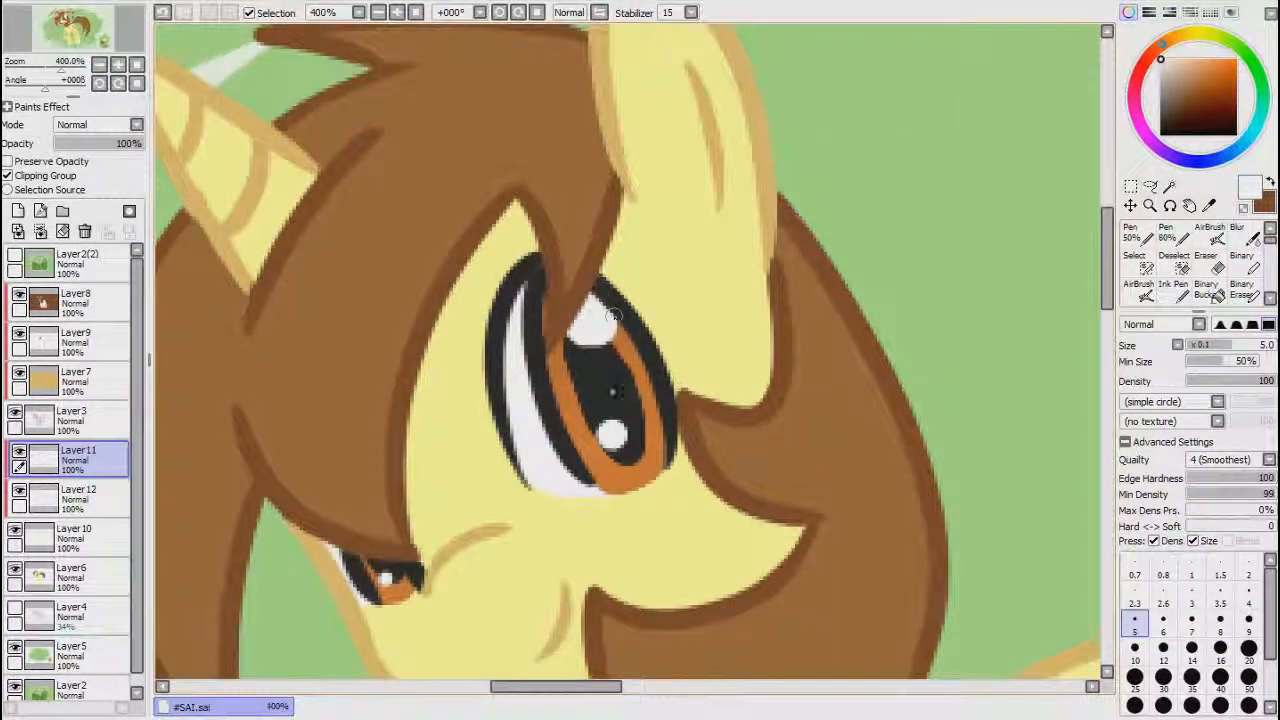
scroll(631, 410, down, 2)
drag(631, 410, 621, 418)
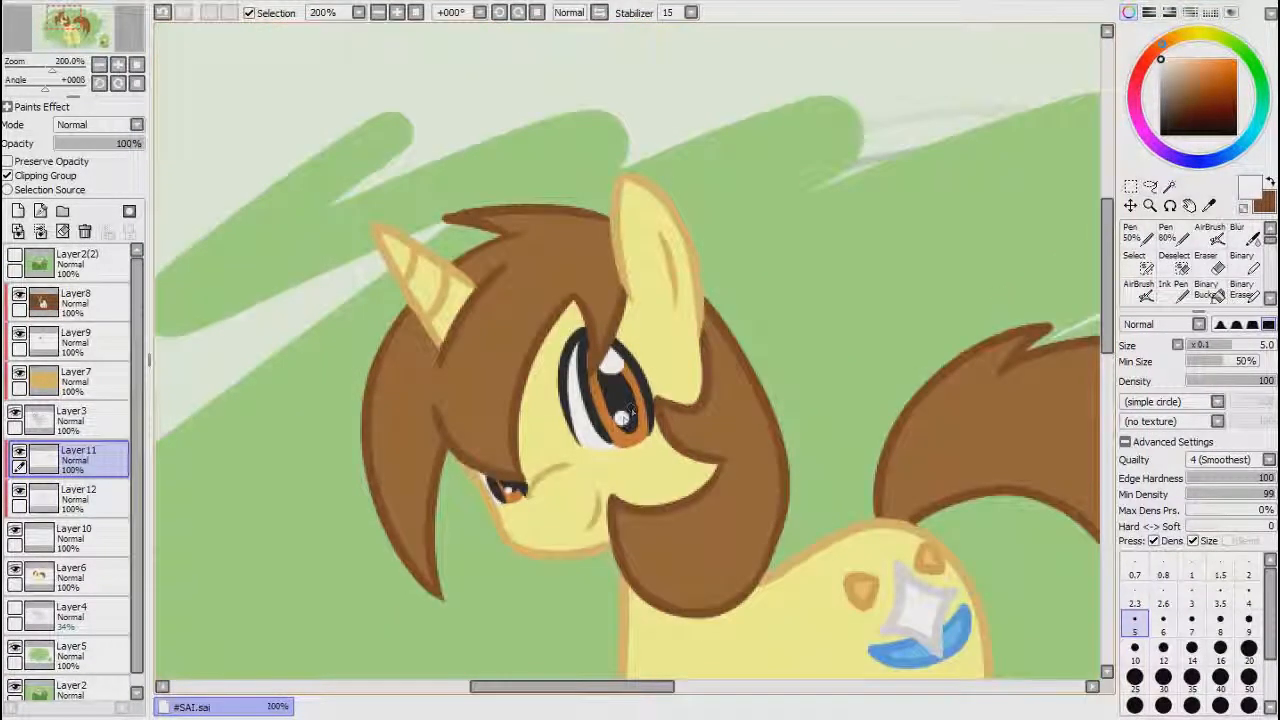
Step: Sample the mid orange and the paler orange from the palette swatches as the two working colours
drag(594, 694, 687, 694)
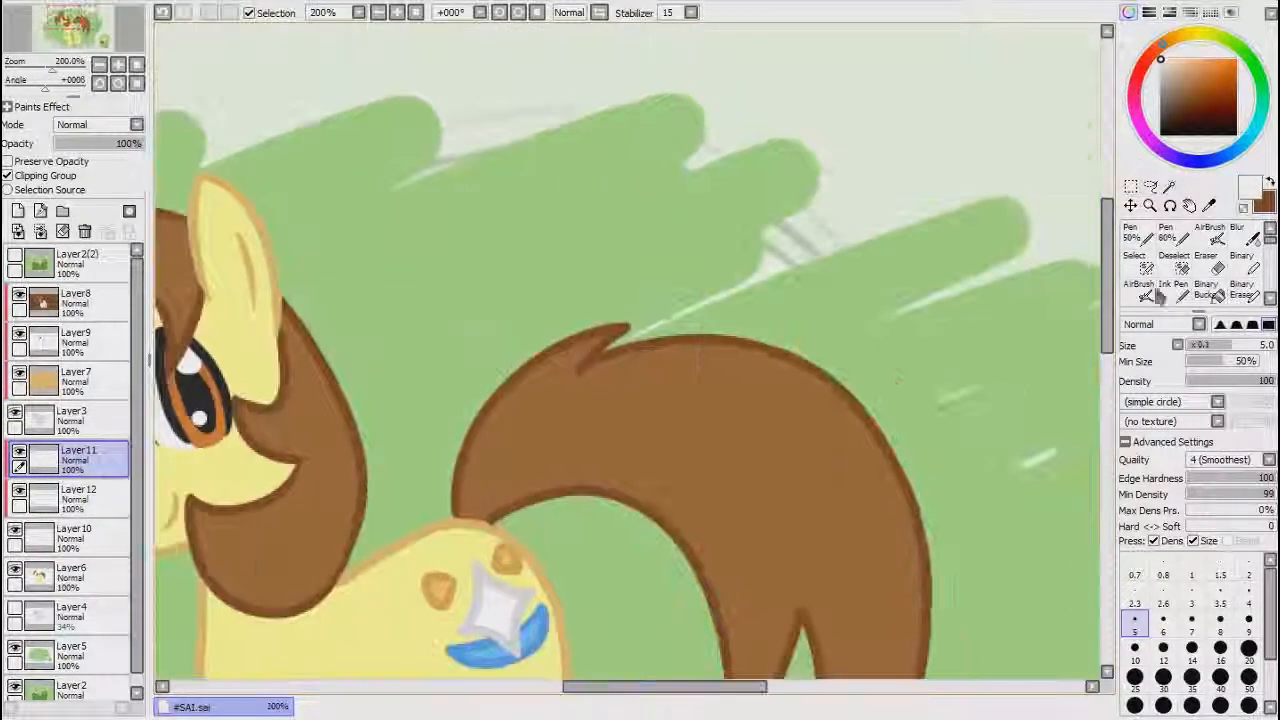
drag(1108, 290, 1110, 453)
drag(711, 689, 856, 689)
key(c)
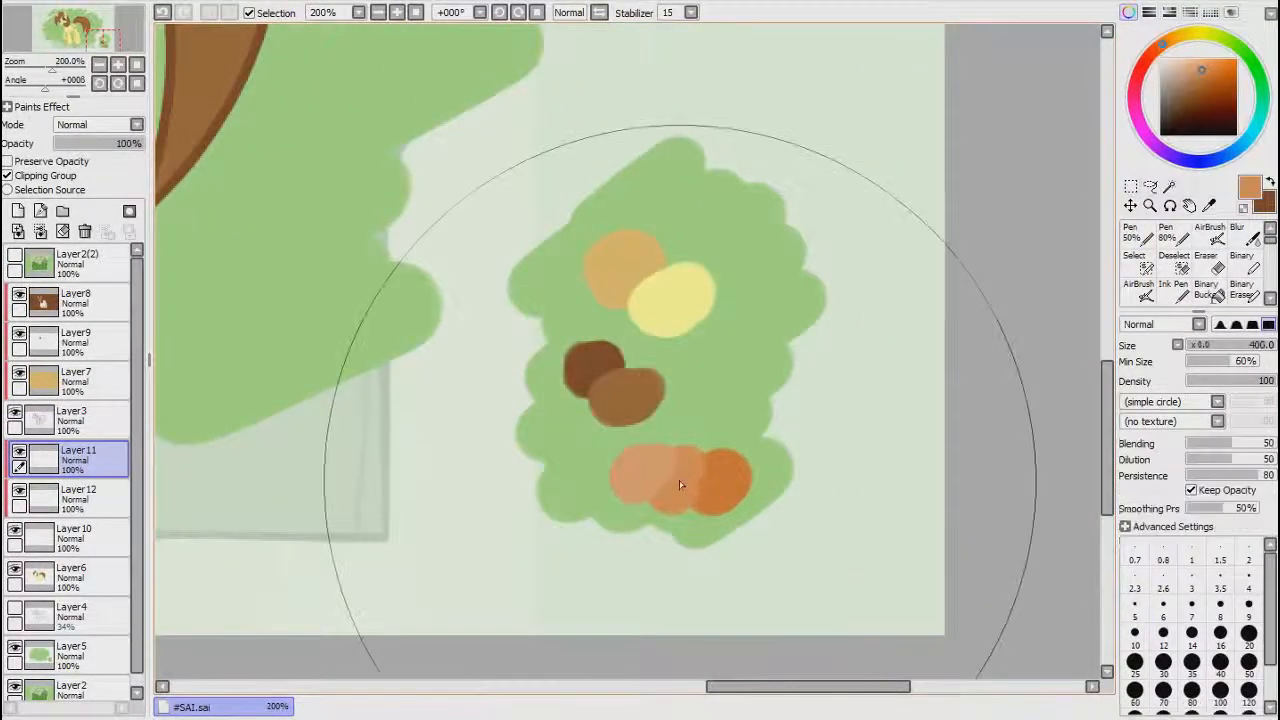
key(x)
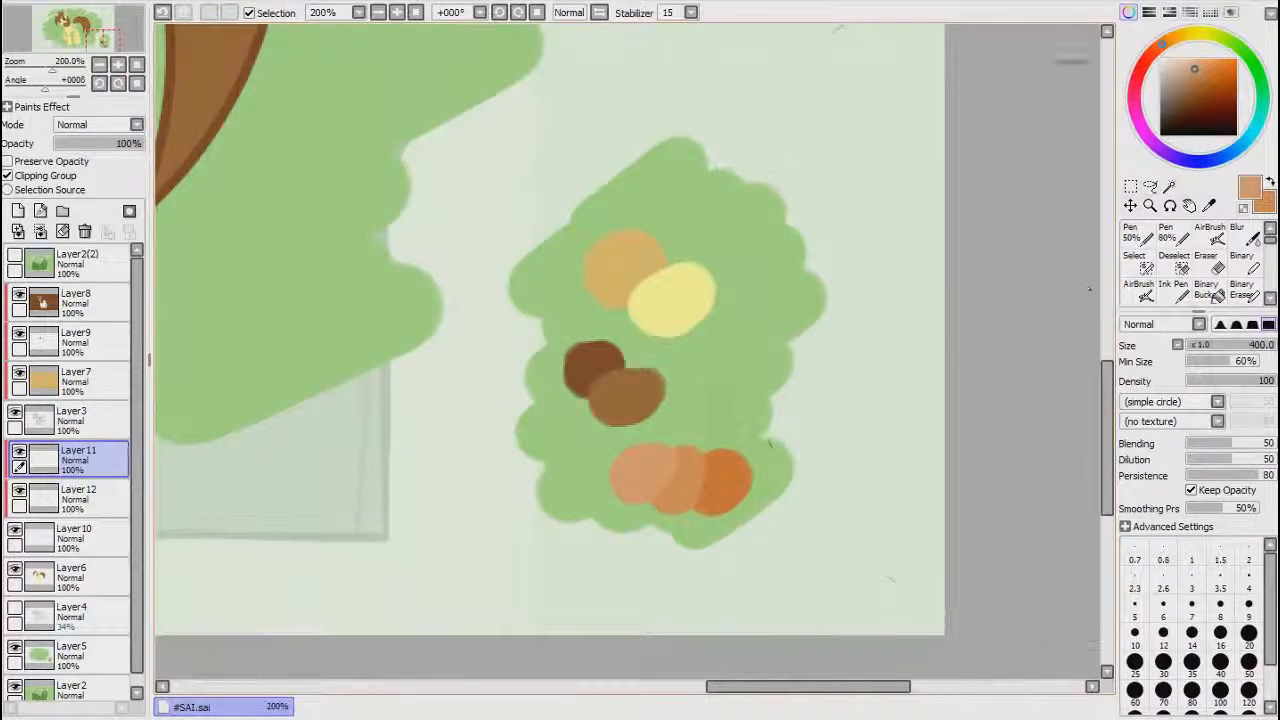
Step: Return to the pony's head and switch back to the size 5 brush with the paler orange
drag(1108, 423, 1100, 330)
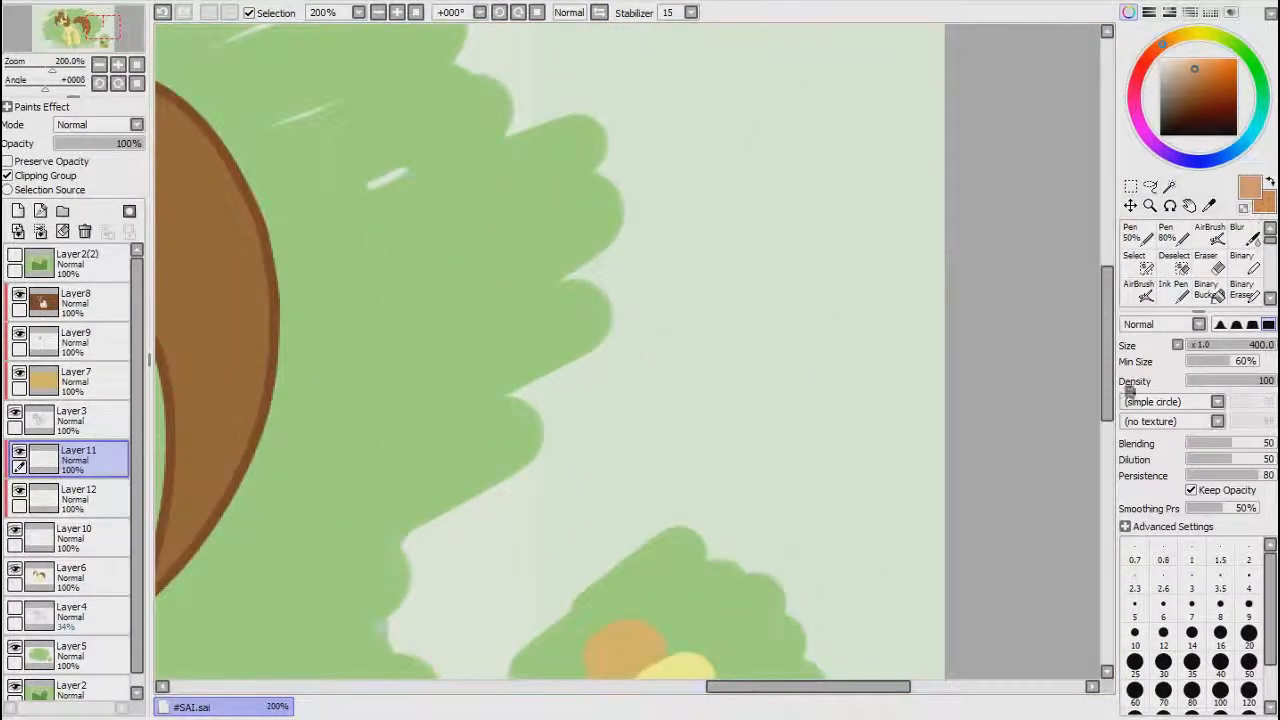
drag(823, 691, 624, 689)
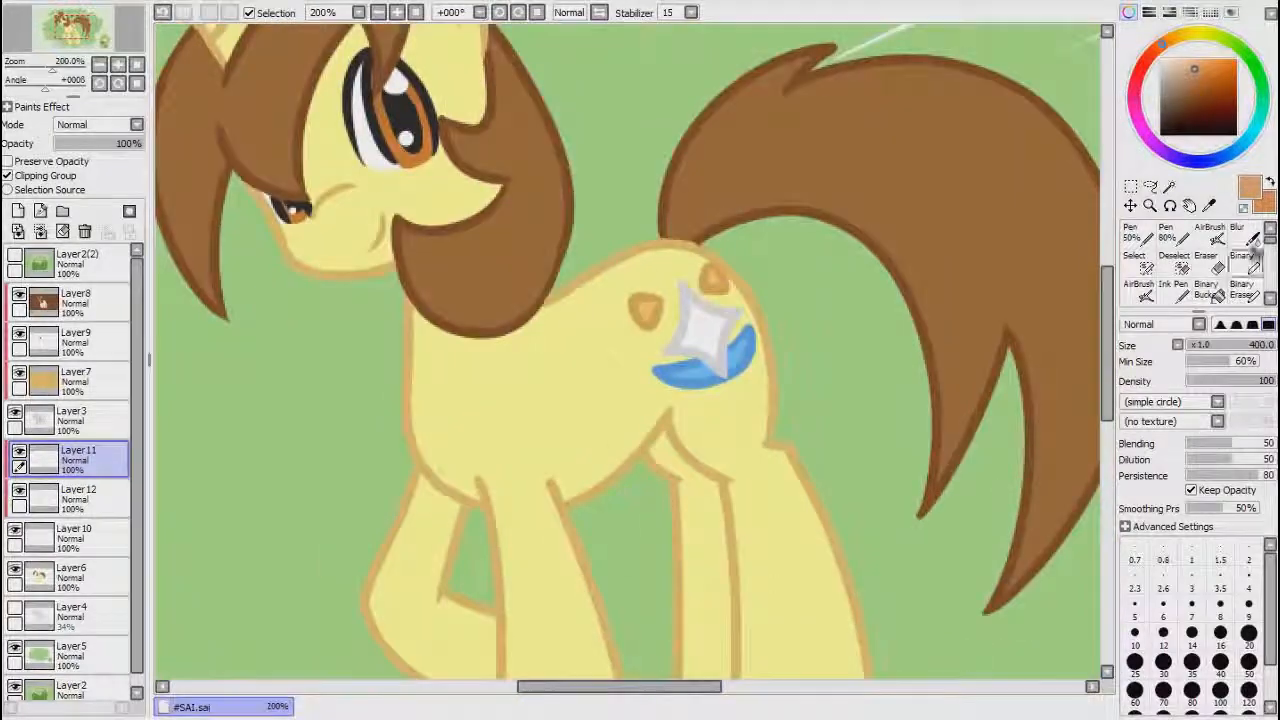
drag(1107, 328, 1101, 272)
key(n)
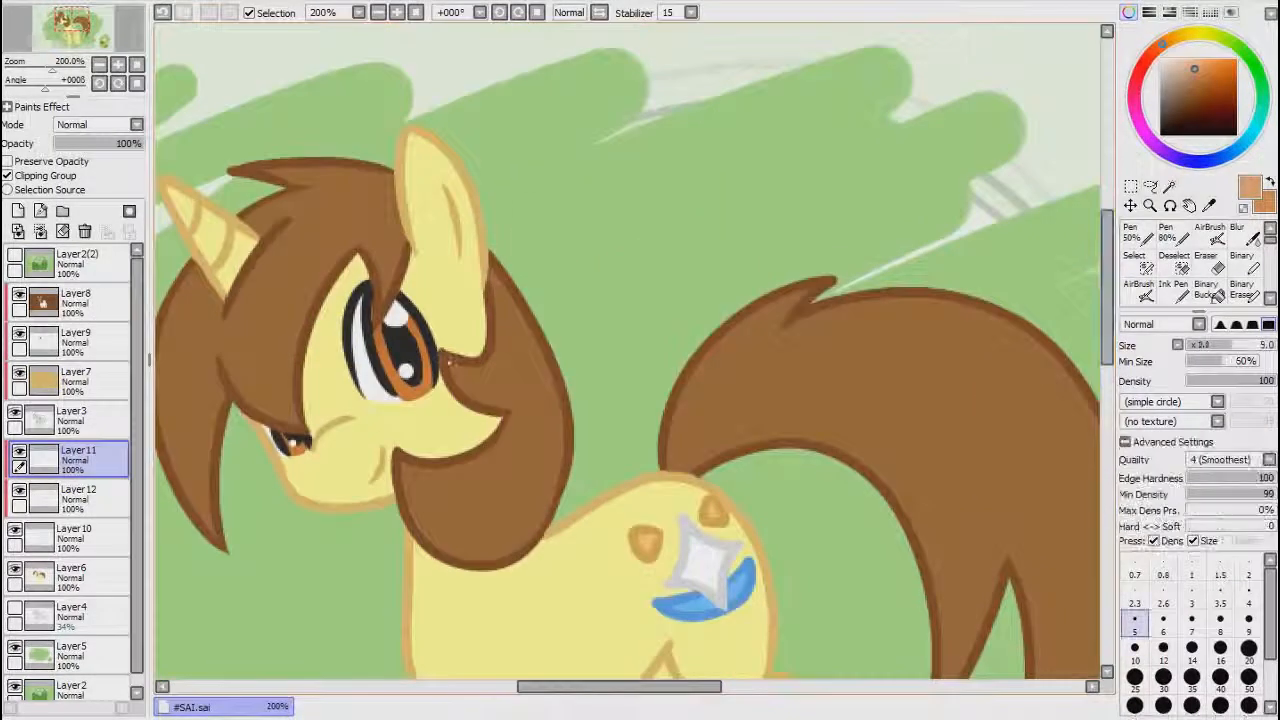
Step: Make Layer12 the active layer and toggle its visibility off and on to check what it holds
scroll(254, 358, up, 2)
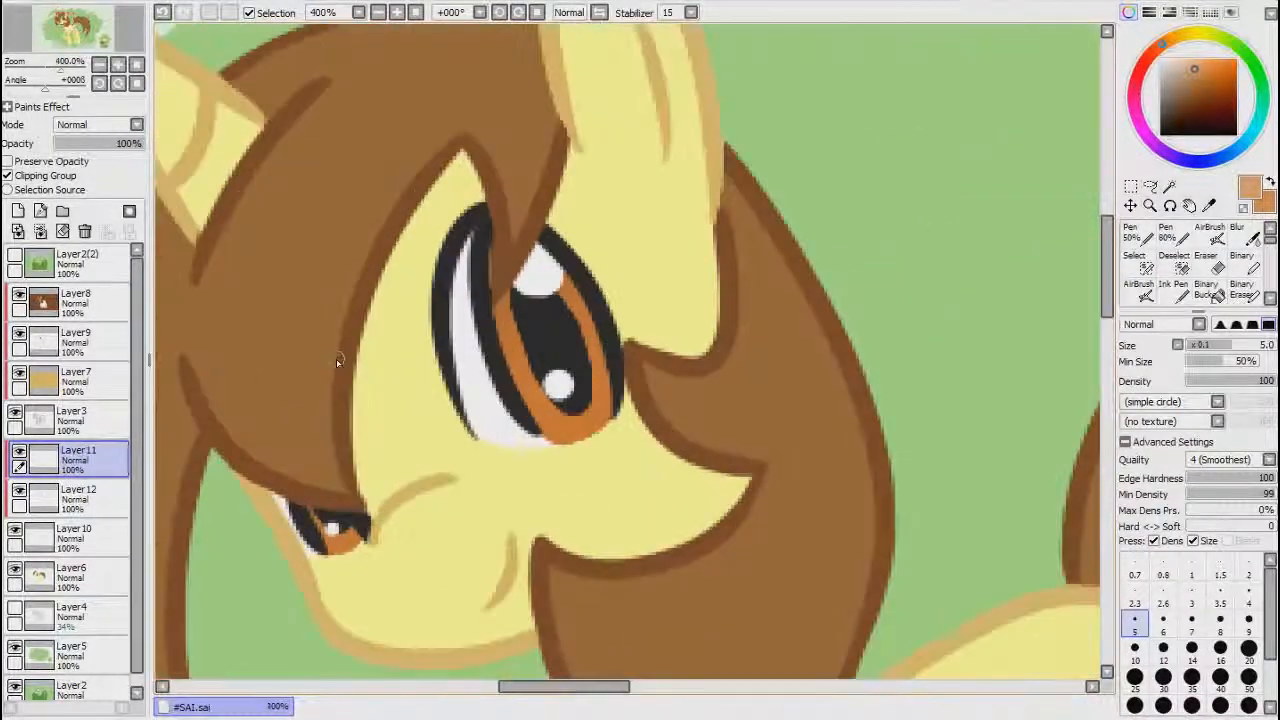
click(78, 495)
scroll(578, 237, down, 1)
scroll(578, 234, up, 2)
click(19, 467)
click(19, 467)
click(19, 491)
click(19, 491)
click(19, 491)
click(19, 491)
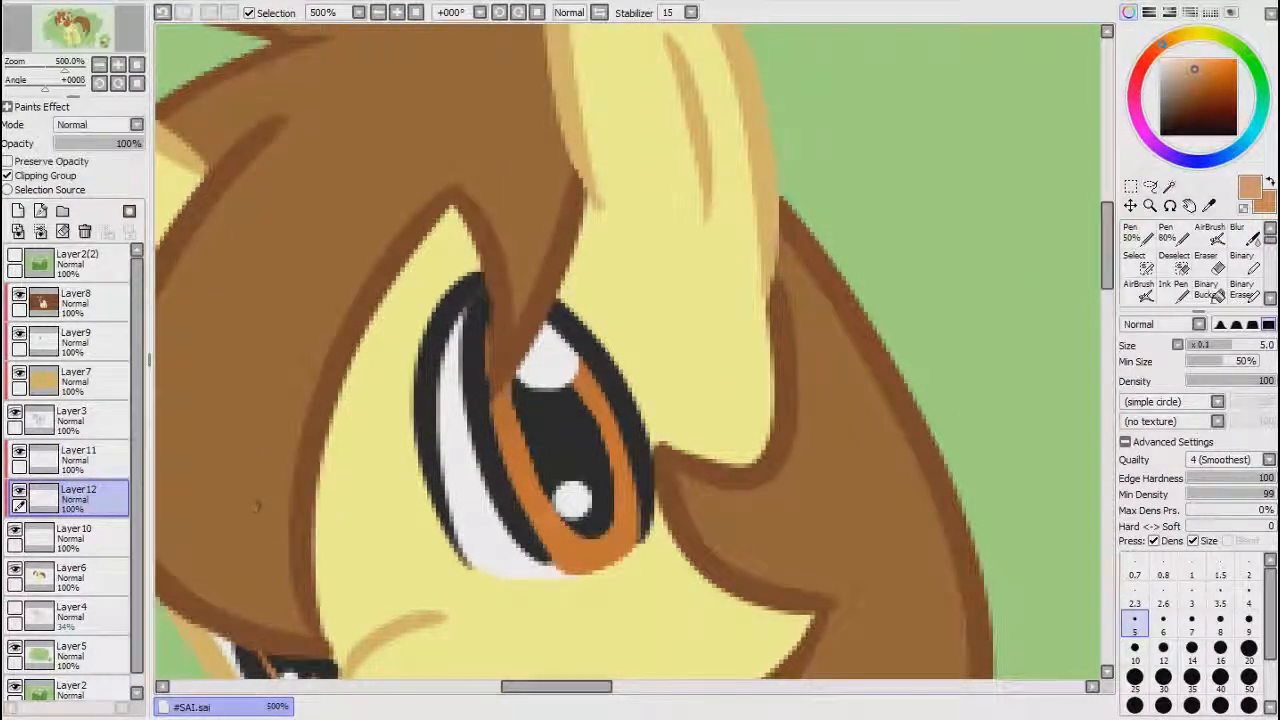
Step: Paint paler orange reflections along the outer edge of the near eye's iris on Layer12, and swap the two working colours
drag(640, 440, 610, 464)
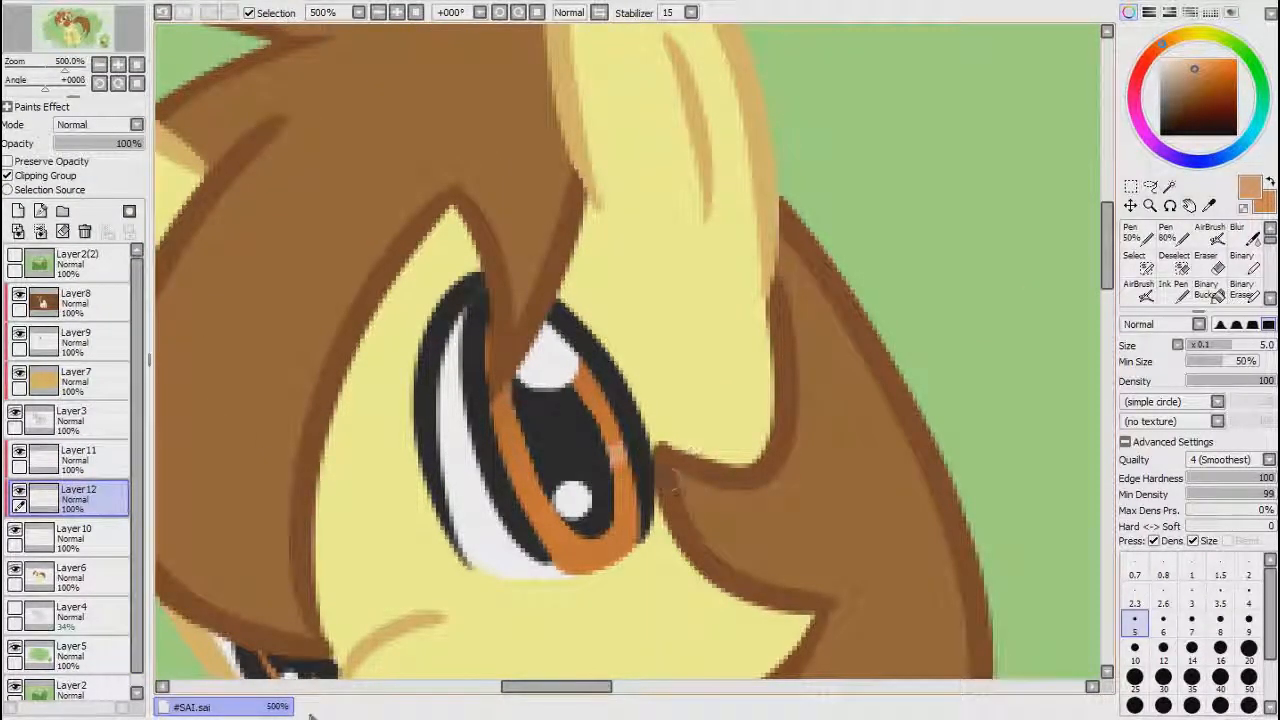
drag(1108, 256, 1108, 280)
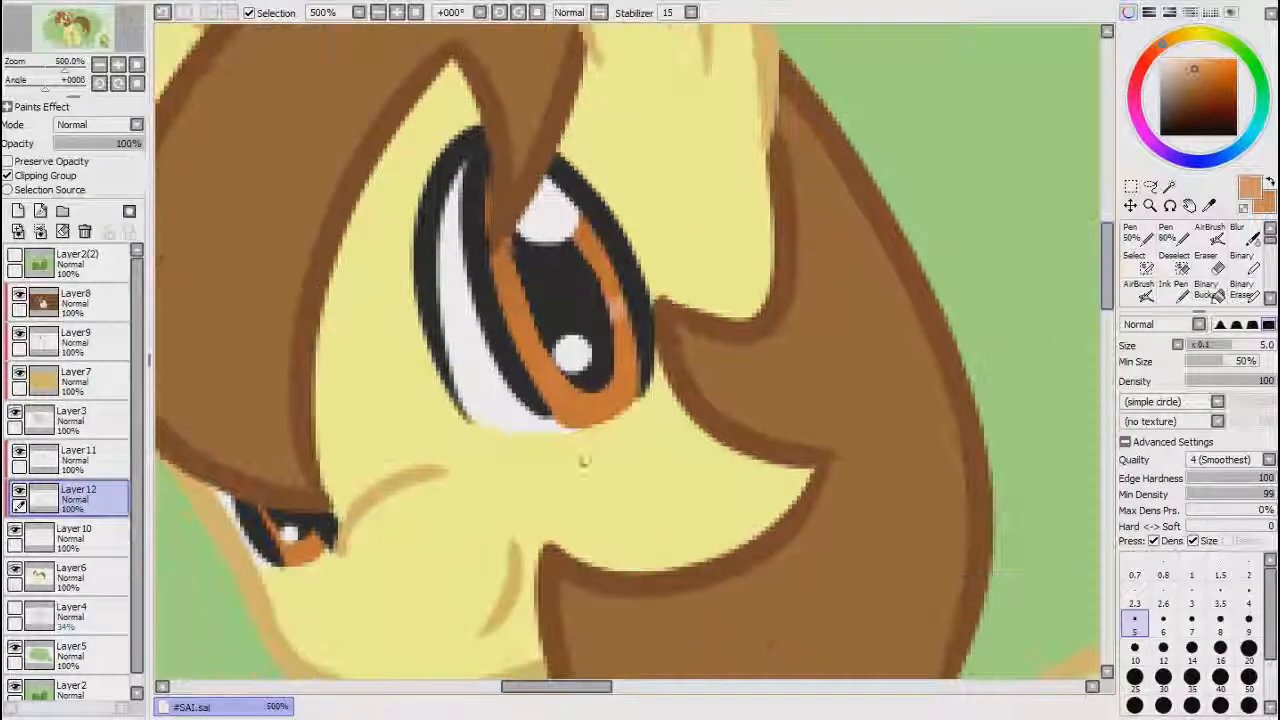
mouse_move(648, 320)
mouse_down()
mouse_move(605, 328)
mouse_move(646, 314)
mouse_move(638, 384)
mouse_up()
key(x)
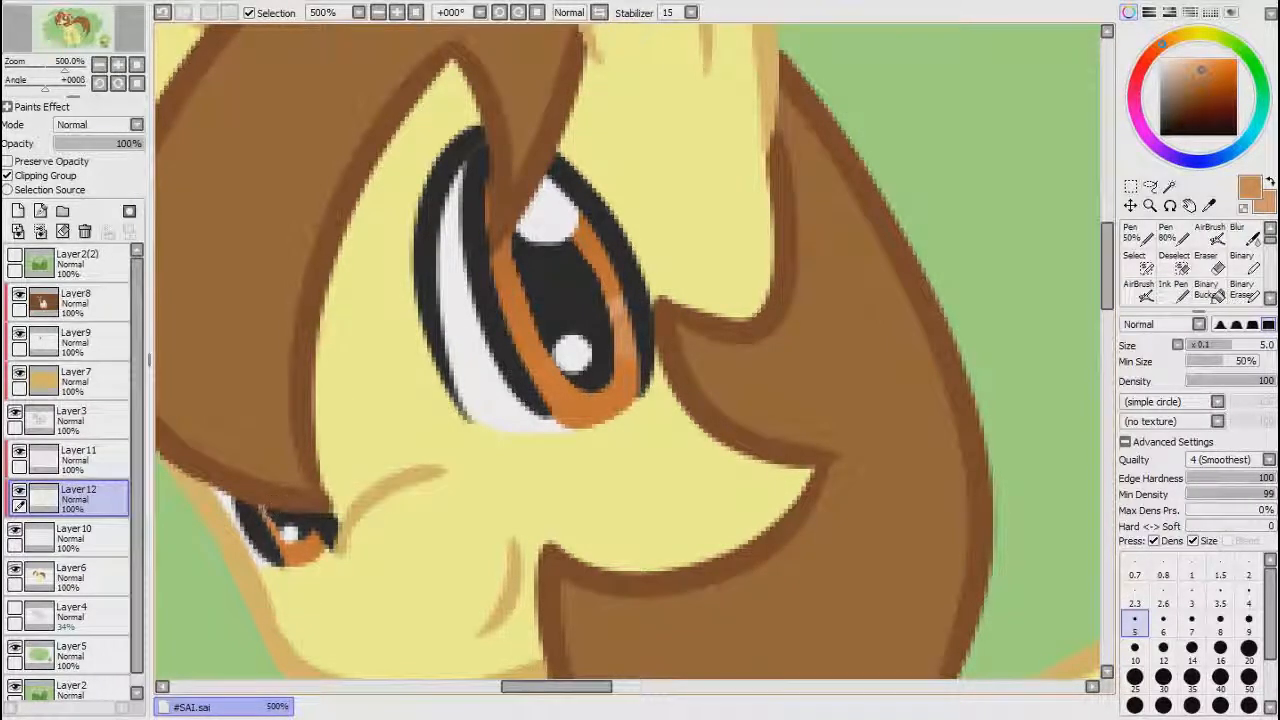
Step: Check the whole pony, and sample the ear outline's tan beside the forelock for the size 5 brush
click(416, 12)
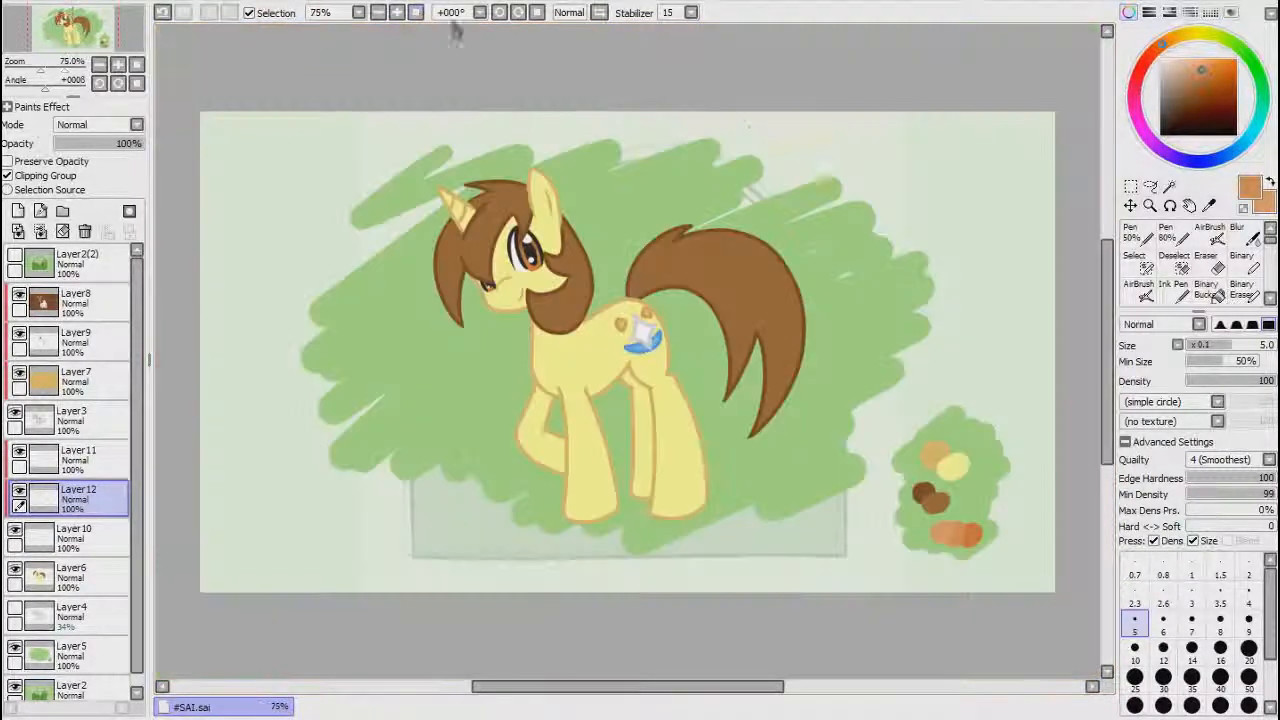
click(1130, 187)
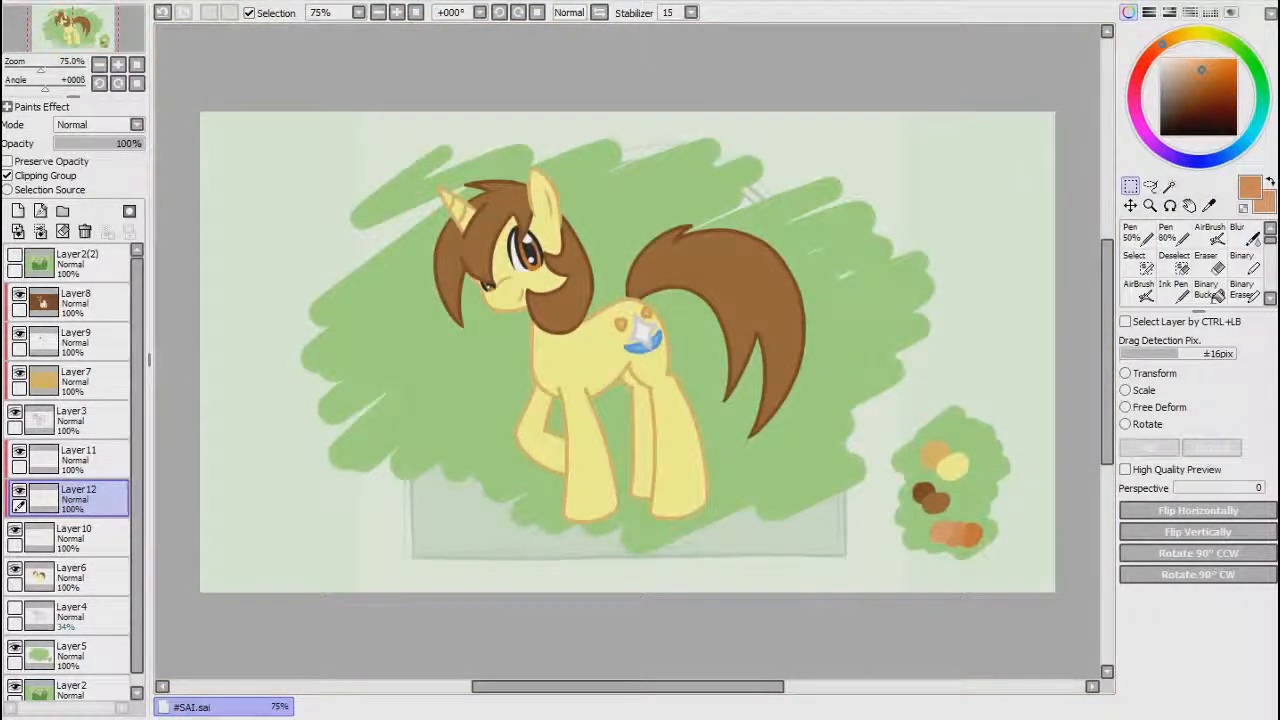
scroll(494, 122, up, 4)
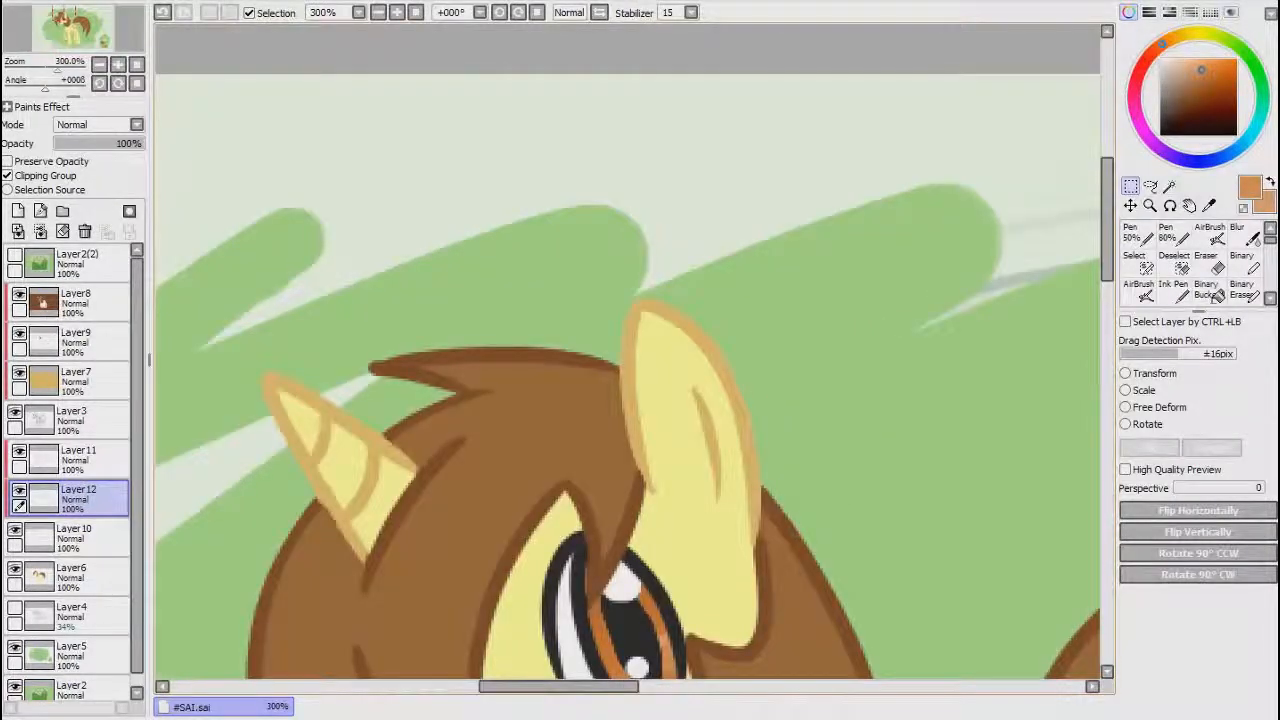
drag(1108, 227, 1108, 295)
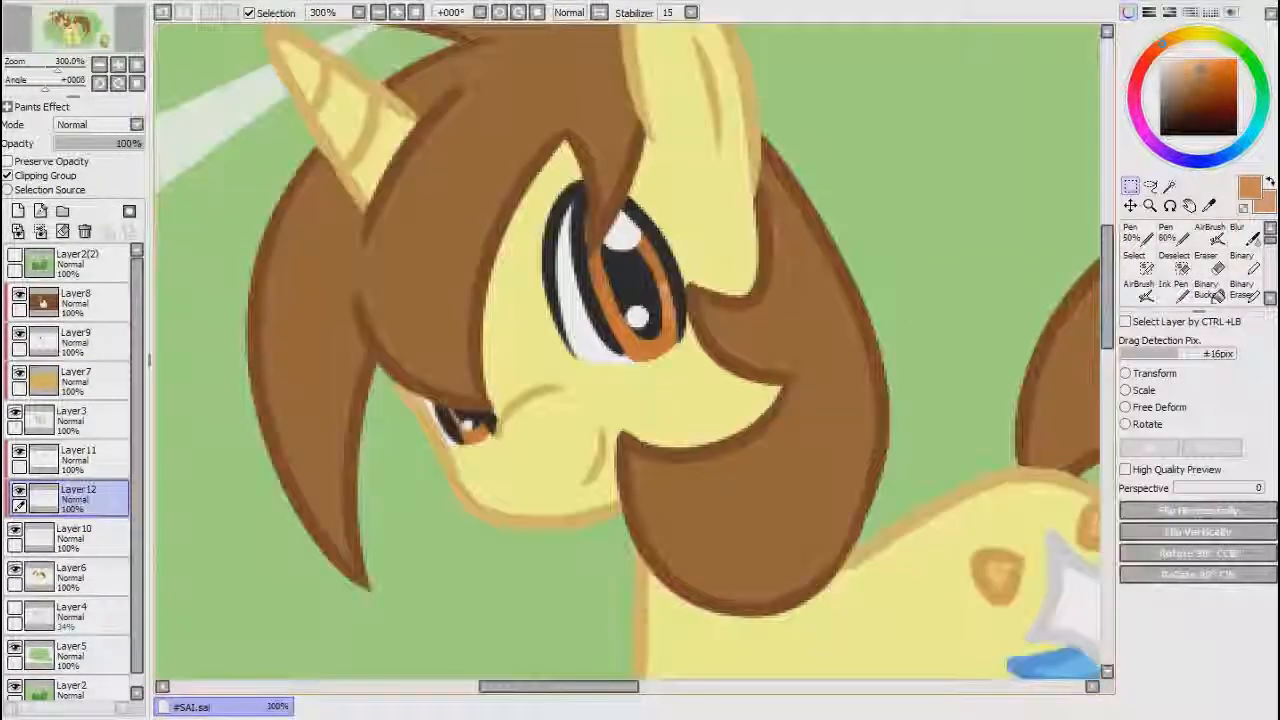
scroll(739, 180, up, 2)
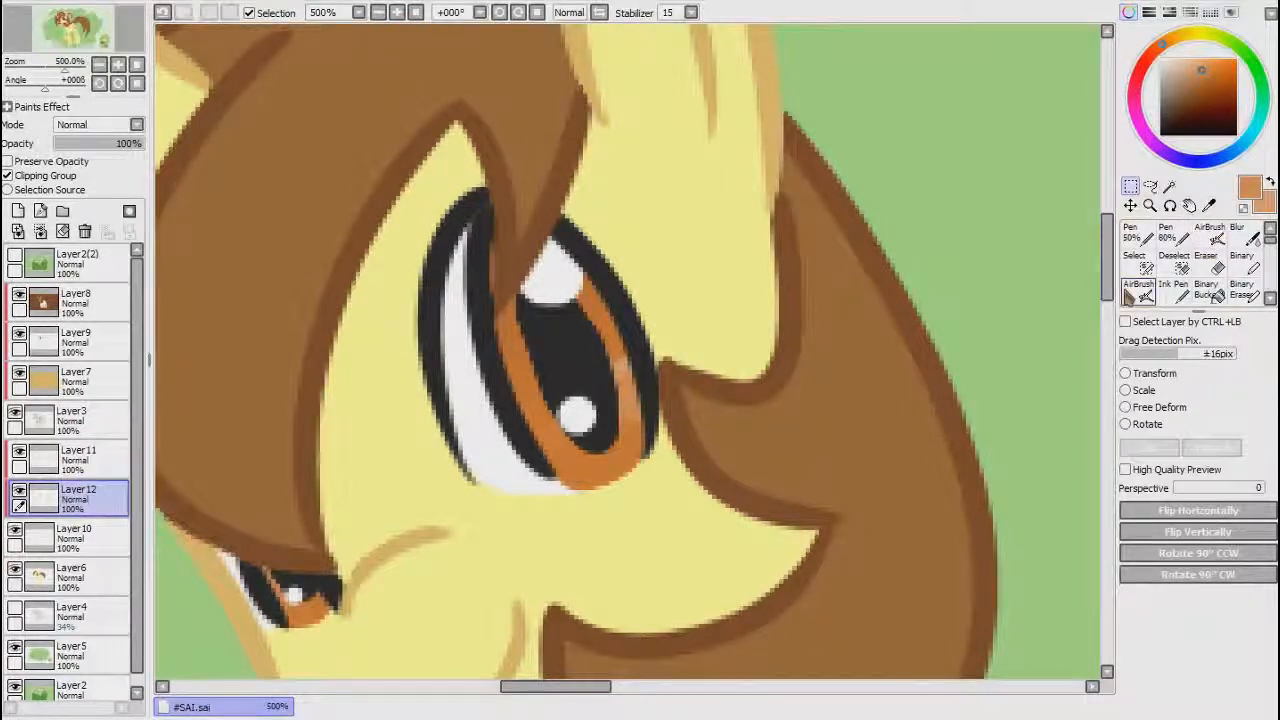
click(1135, 292)
scroll(503, 307, up, 3)
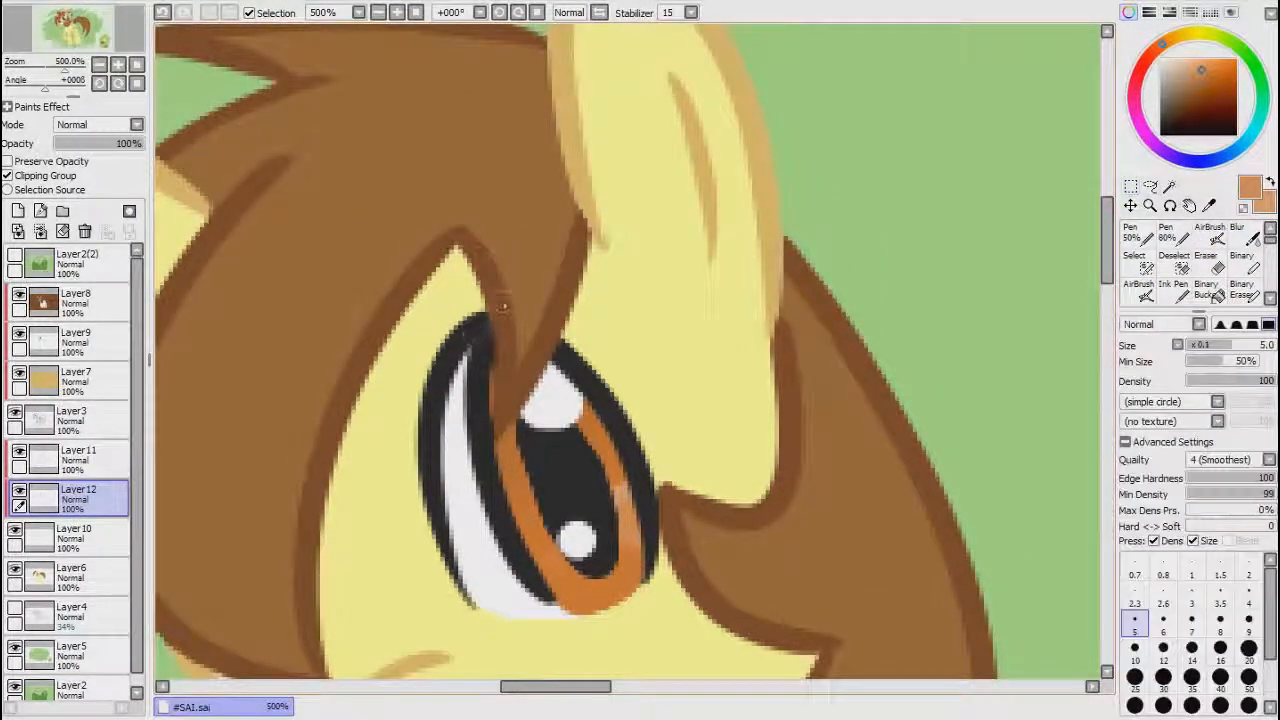
alt+click(583, 242)
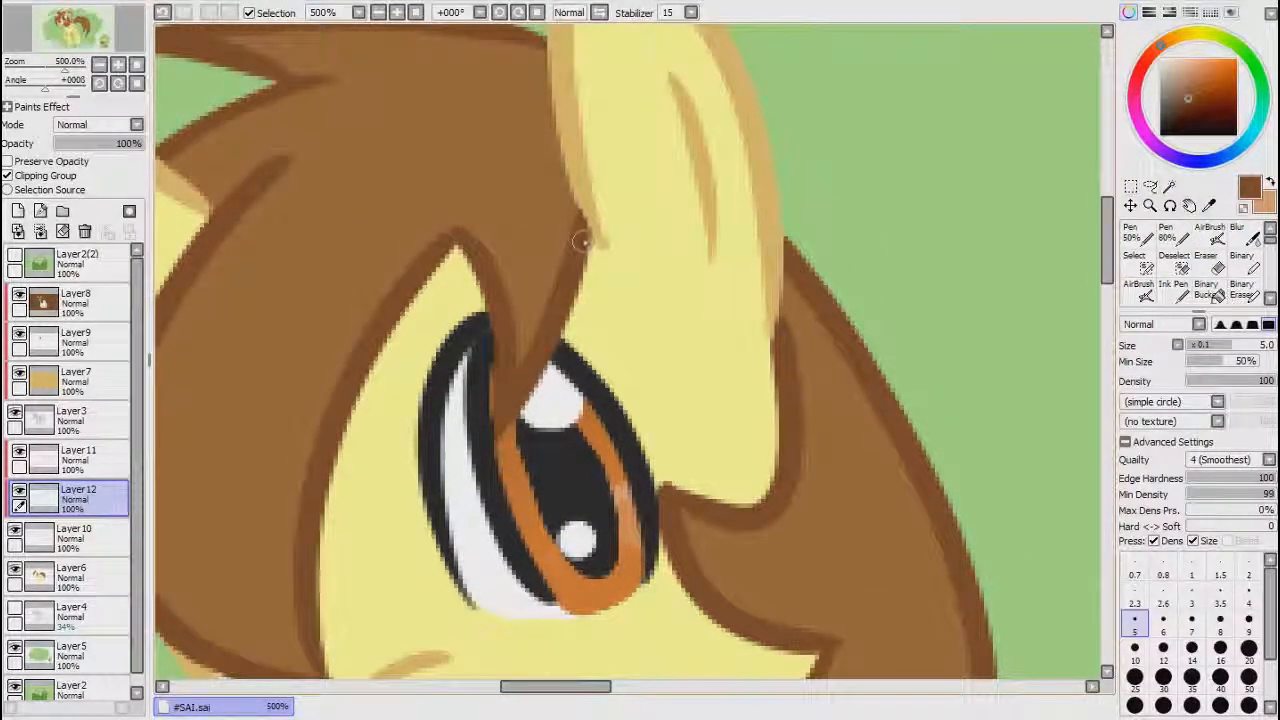
alt+click(583, 197)
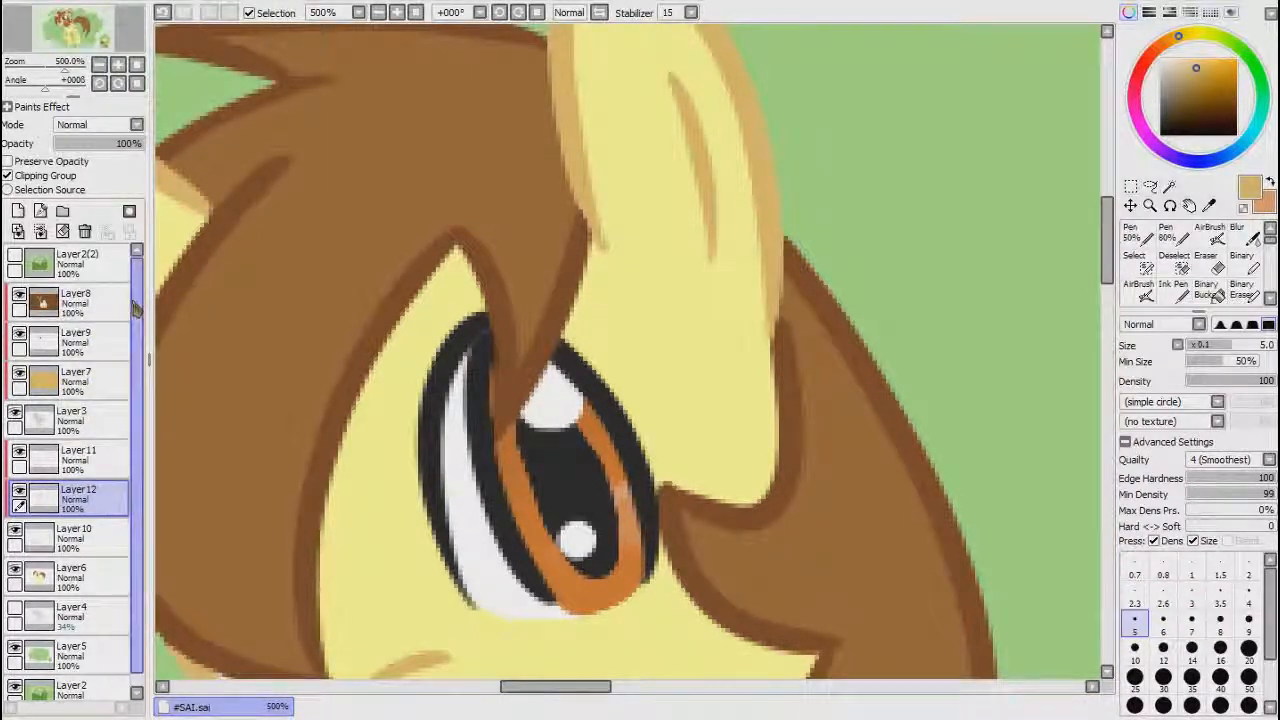
Step: Touch up the end of the ear outline beside the forelock in tan on Layer9, and activate Layer8
click(75, 340)
drag(595, 197, 598, 230)
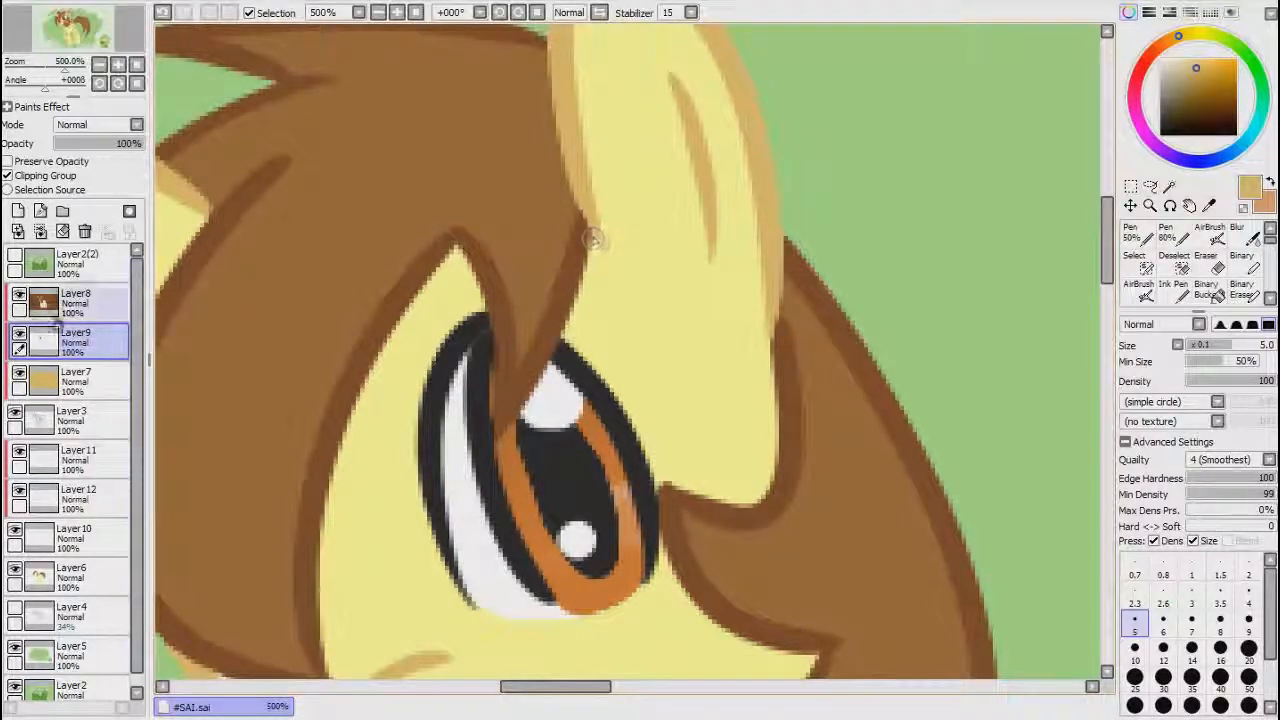
click(60, 305)
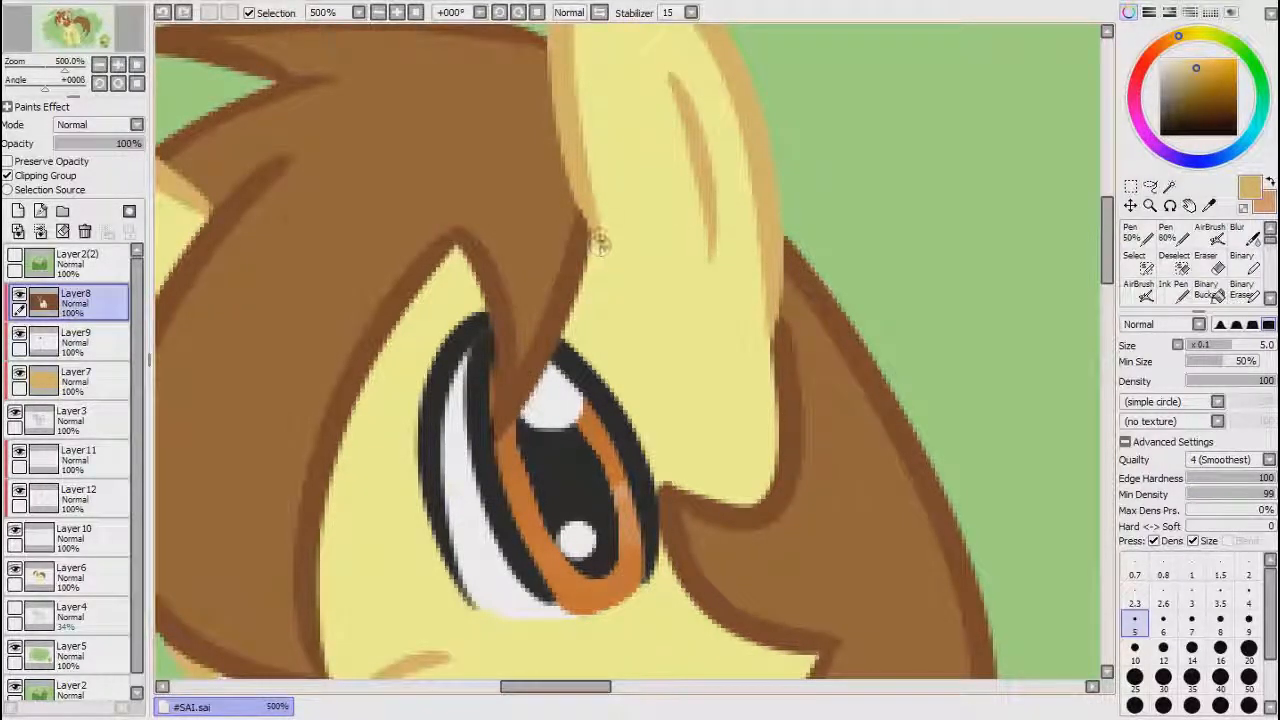